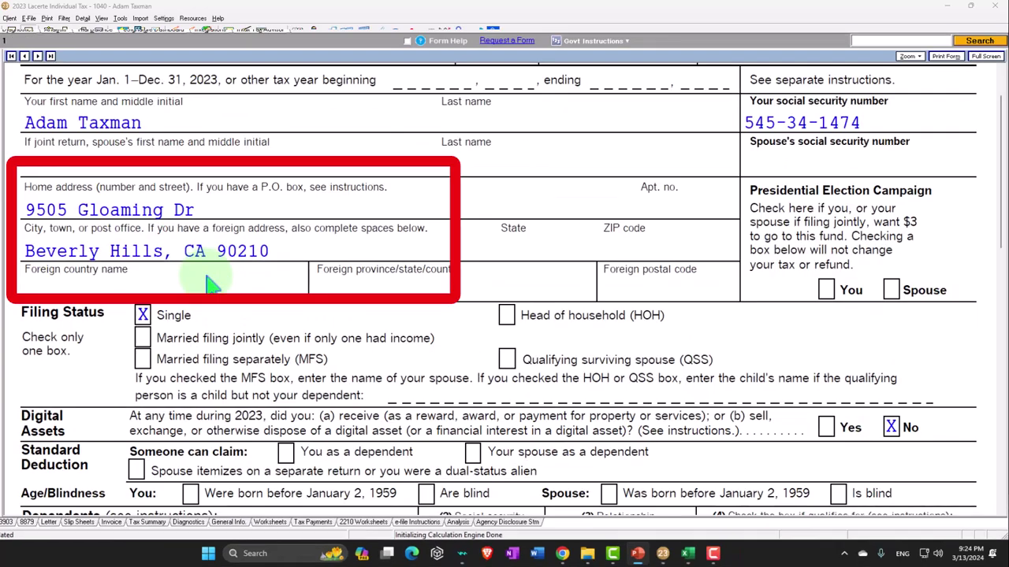
- Scroll Form 1040 to lines 1z–15: wages 100,000, standard deduction 13,850, taxable income 86,150
{"action": "scroll", "coordinate": [209, 284], "scroll_direction": "down", "scroll_amount": 10}
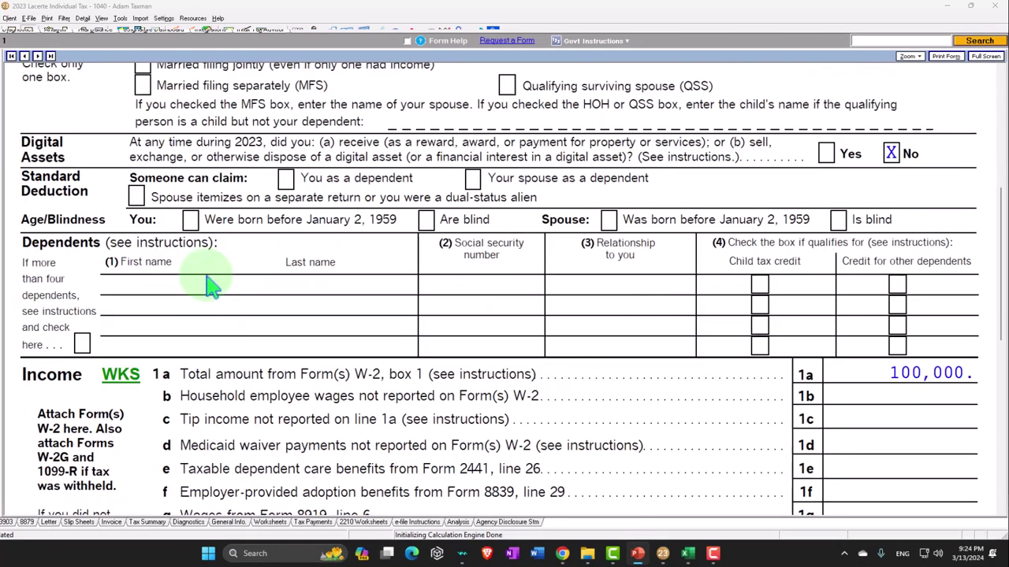
{"action": "scroll", "coordinate": [209, 284], "scroll_direction": "down", "scroll_amount": 2}
{"action": "scroll", "coordinate": [209, 272], "scroll_direction": "down", "scroll_amount": 2}
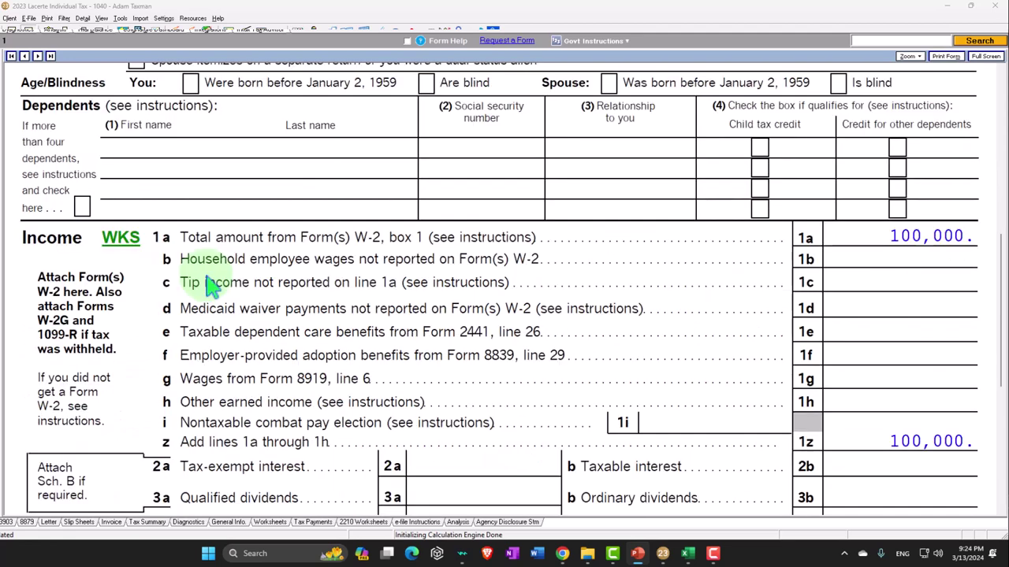
{"action": "scroll", "coordinate": [208, 280], "scroll_direction": "down", "scroll_amount": 2}
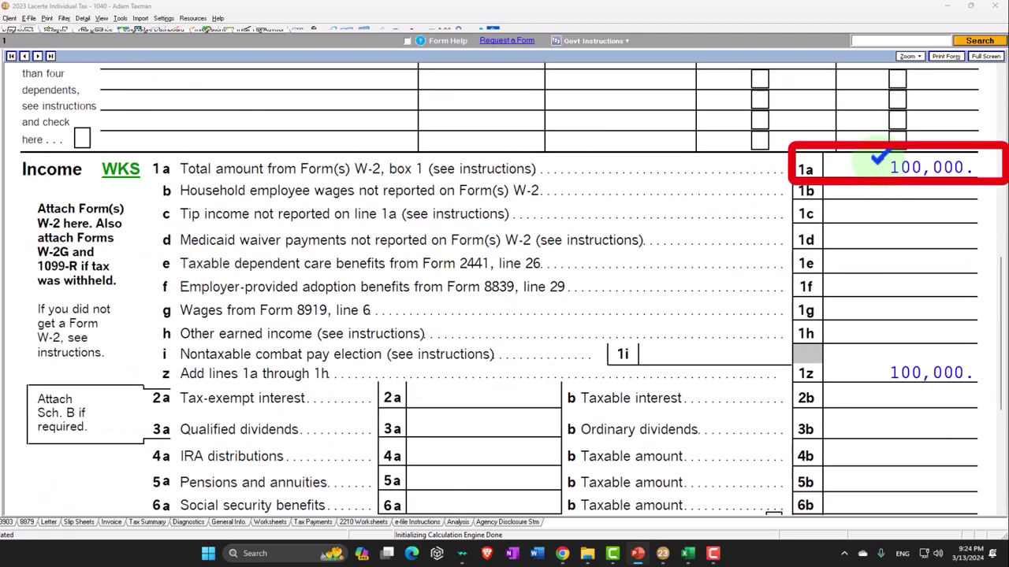
{"action": "scroll", "coordinate": [877, 158], "scroll_direction": "down", "scroll_amount": 8}
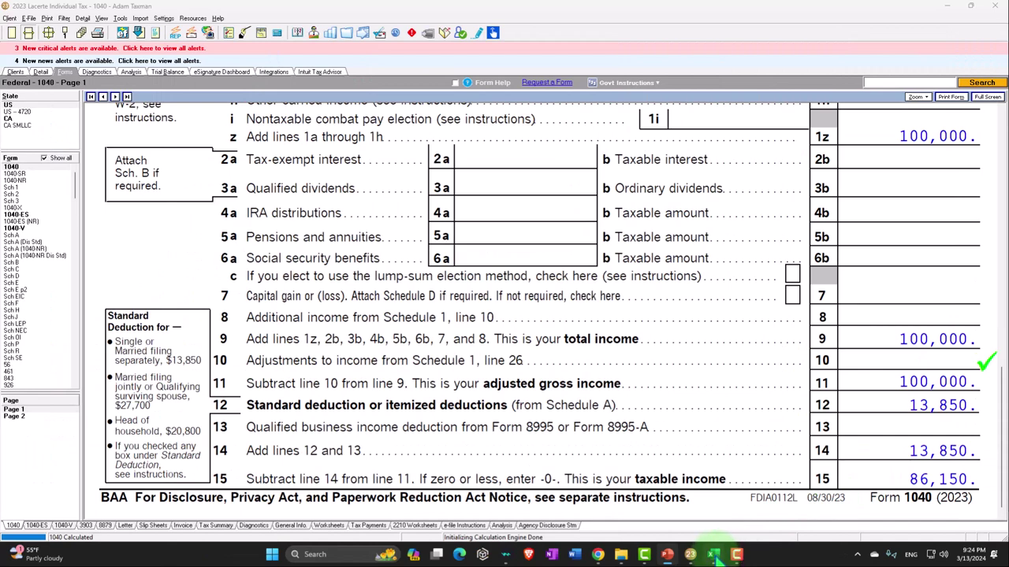
- Check Excel's Tax Formula 2023 cells: income 100,000, standard deduction, taxable income 86,150, tax 14,266
{"action": "left_click", "coordinate": [737, 555]}
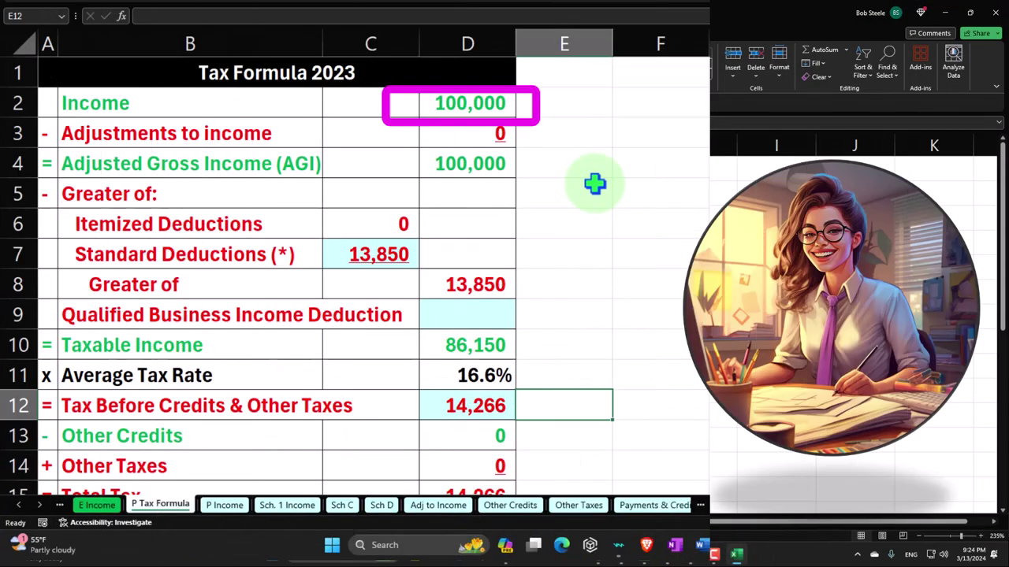
{"action": "left_click", "coordinate": [504, 106]}
{"action": "key", "text": "Down"}
{"action": "key", "text": "Down"}
{"action": "key", "text": "Down"}
{"action": "key", "text": "Down"}
{"action": "key", "text": "Down"}
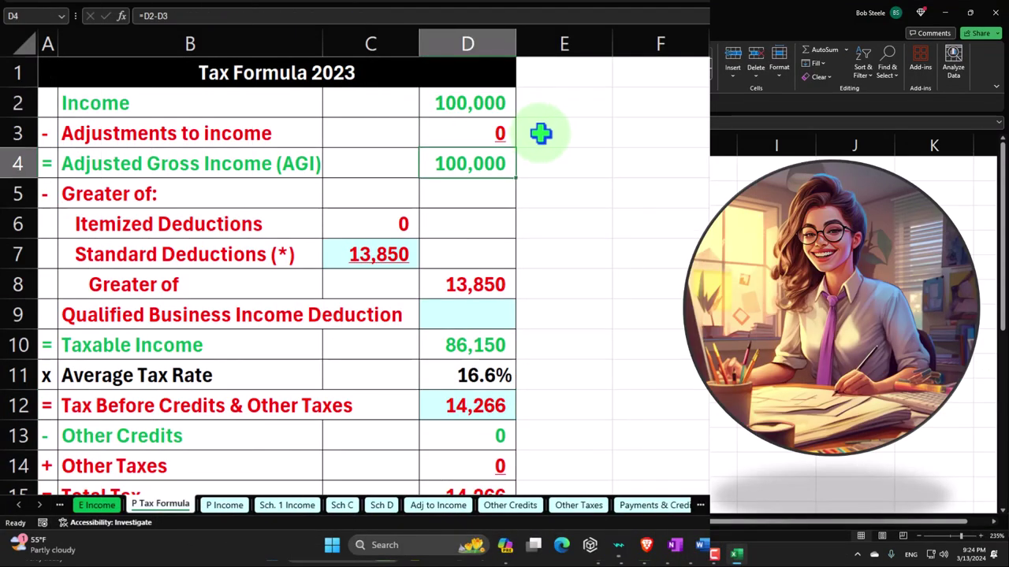
{"action": "key", "text": "Left"}
{"action": "key", "text": "Down"}
{"action": "key", "text": "Down"}
{"action": "key", "text": "Down"}
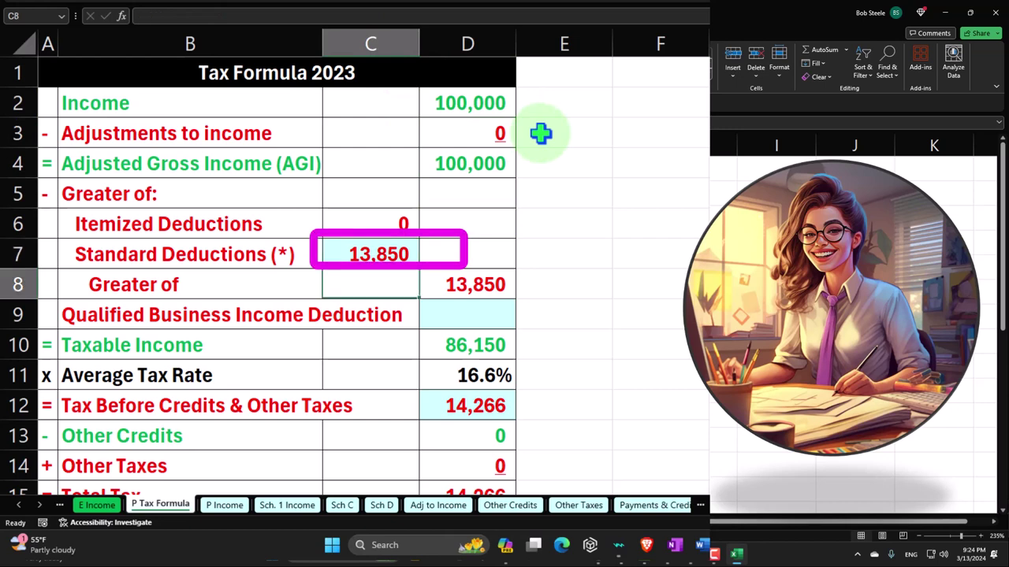
{"action": "key", "text": "Right"}
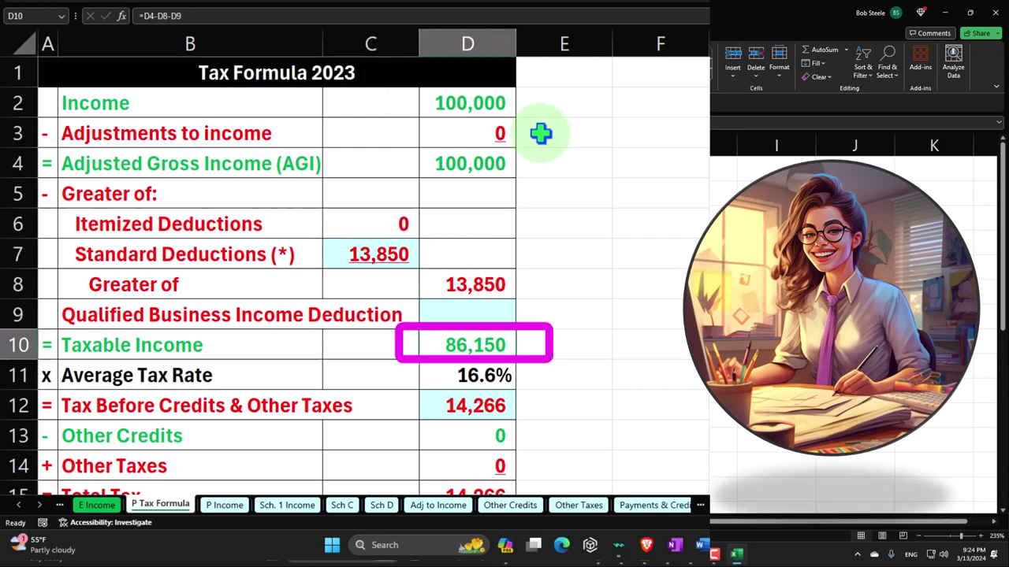
{"action": "key", "text": "Down"}
{"action": "key", "text": "Down"}
{"action": "key", "text": "Down"}
{"action": "key", "text": "Right"}
{"action": "key", "text": "Up"}
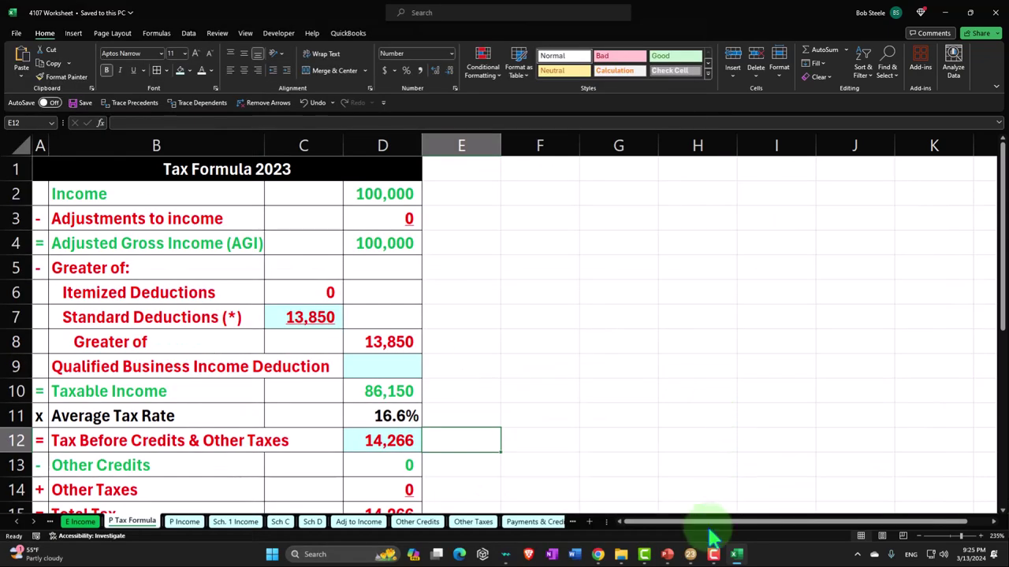
{"action": "left_click", "coordinate": [738, 553]}
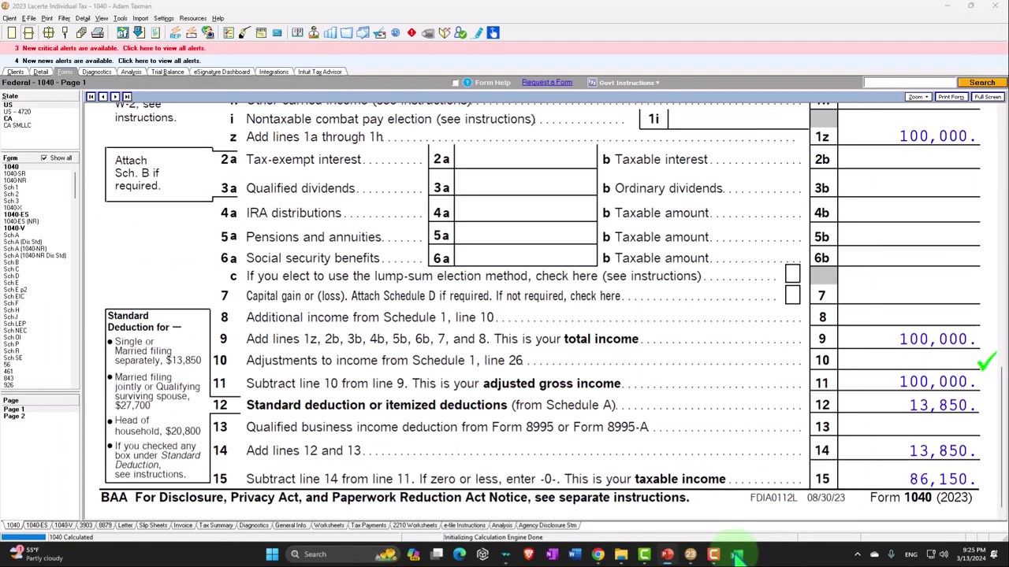
{"action": "left_click", "coordinate": [44, 417]}
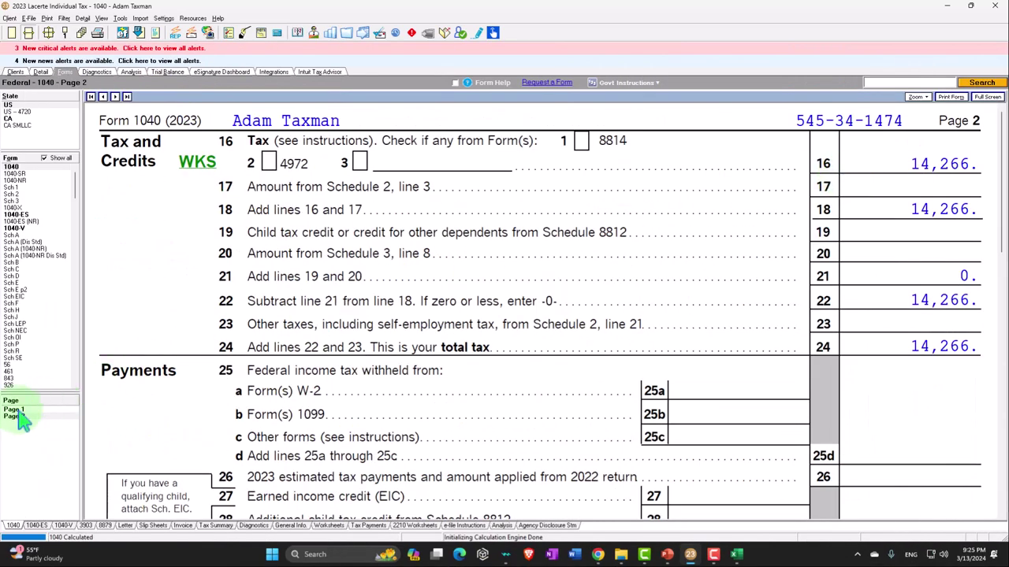
{"action": "left_click", "coordinate": [17, 411]}
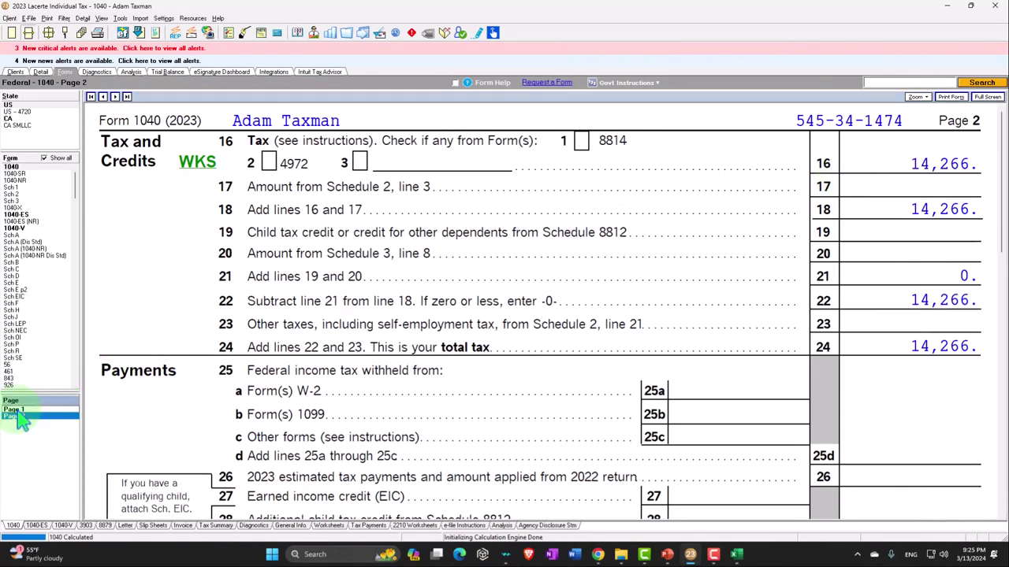
{"action": "scroll", "coordinate": [423, 369], "scroll_direction": "down", "scroll_amount": 5}
{"action": "scroll", "coordinate": [423, 369], "scroll_direction": "down", "scroll_amount": 10}
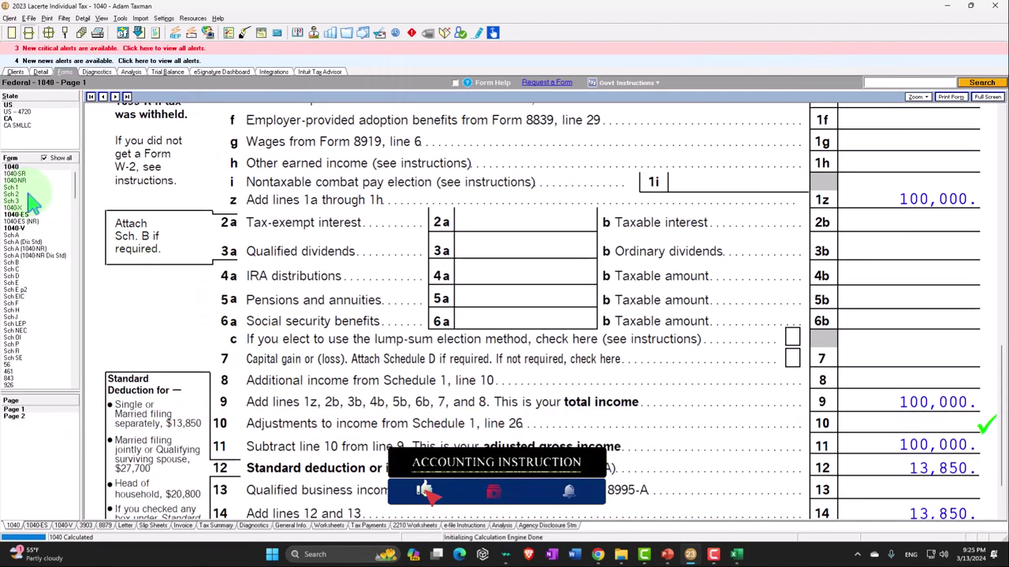
- Show Schedule 1 page 2, Part II Adjustments to Income, with its blank adjustment lines
{"action": "left_click", "coordinate": [21, 189]}
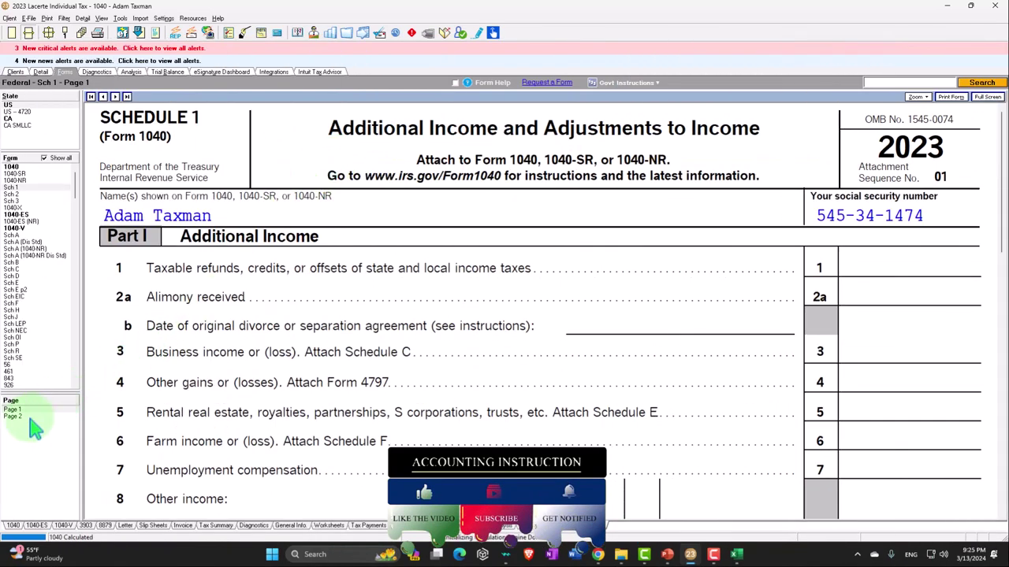
{"action": "left_click", "coordinate": [28, 418]}
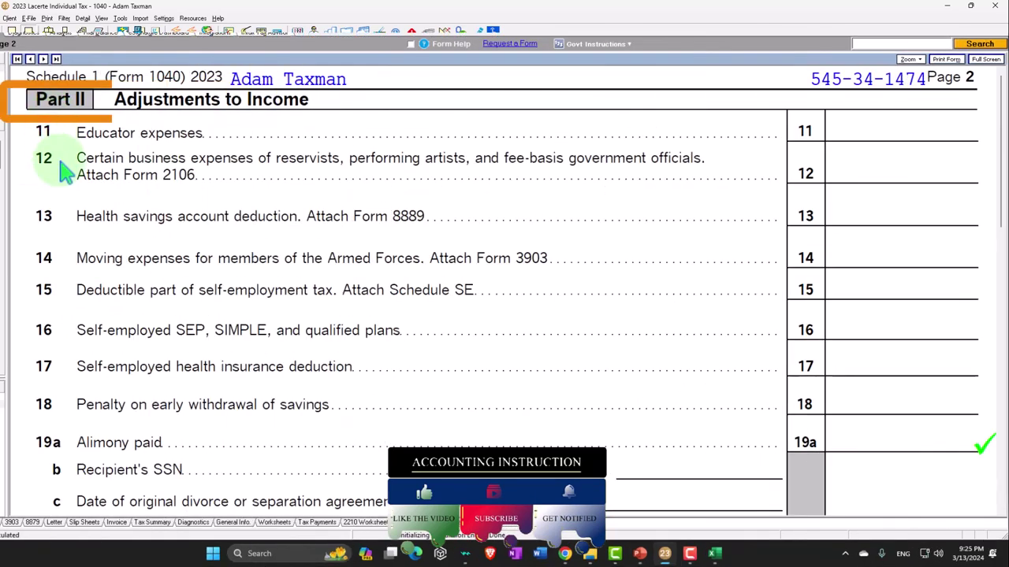
{"action": "scroll", "coordinate": [45, 197], "scroll_direction": "down", "scroll_amount": 5}
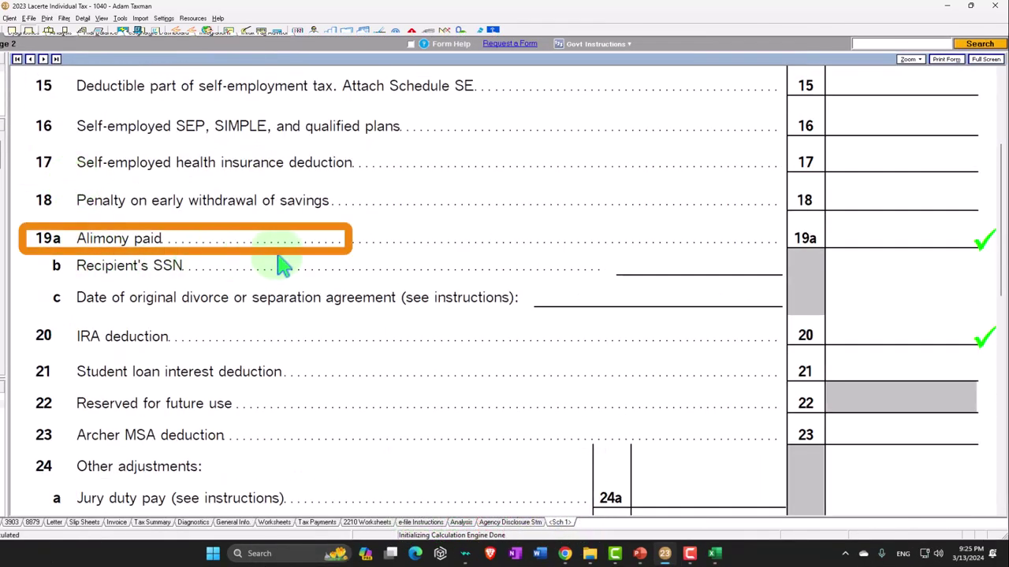
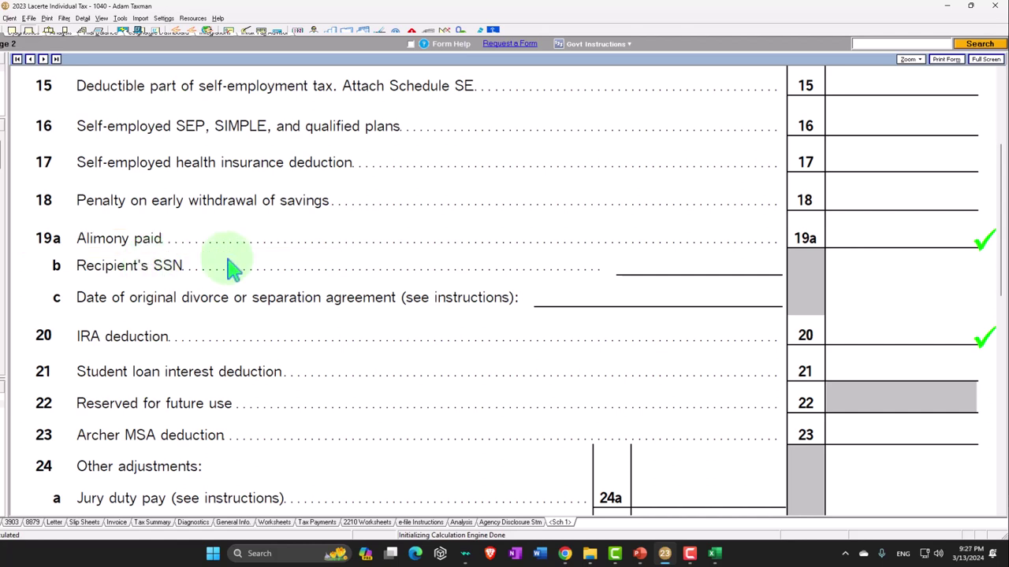
{"action": "left_click", "coordinate": [851, 237]}
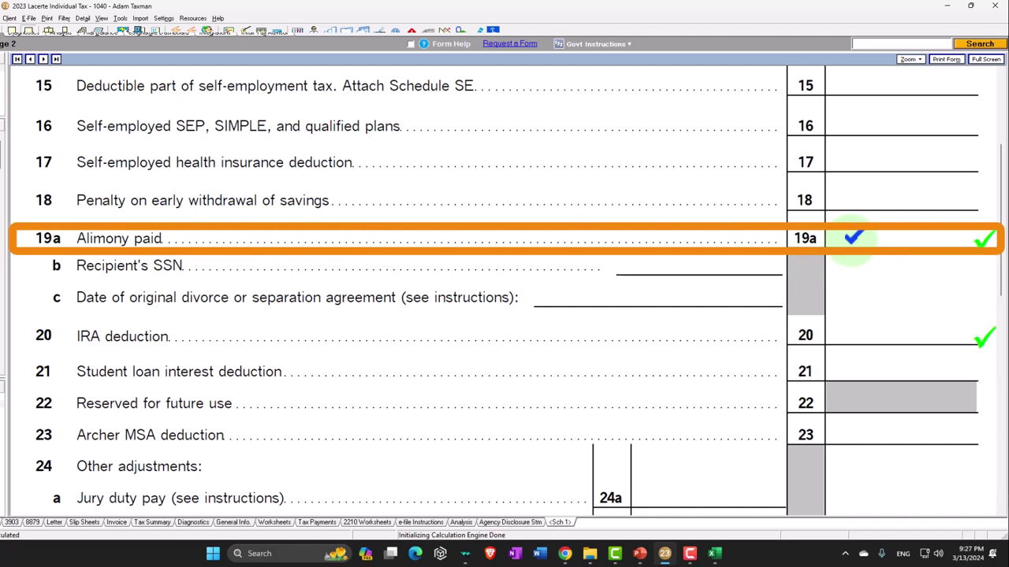
{"action": "left_click", "coordinate": [694, 262]}
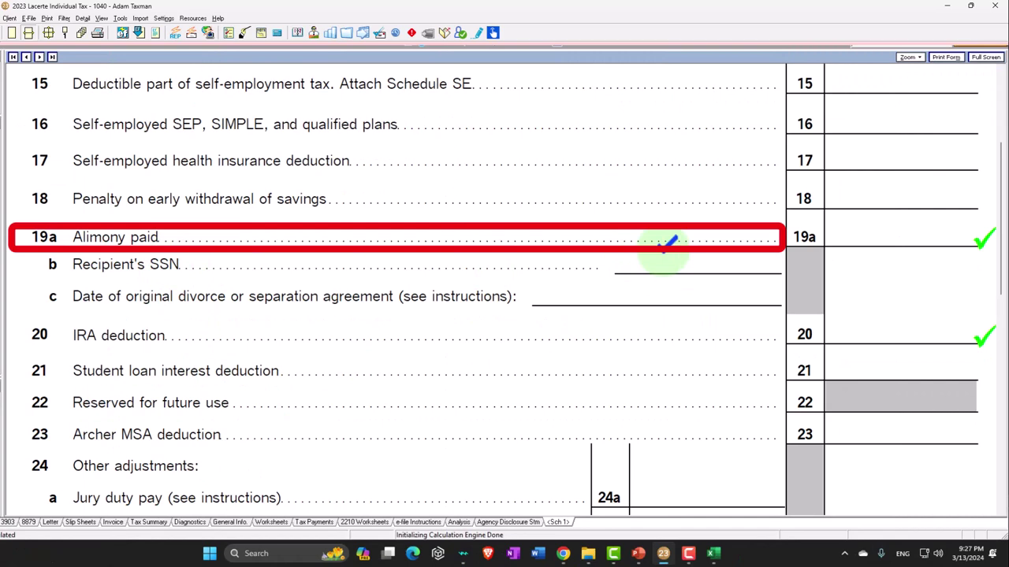
{"action": "left_click", "coordinate": [33, 415]}
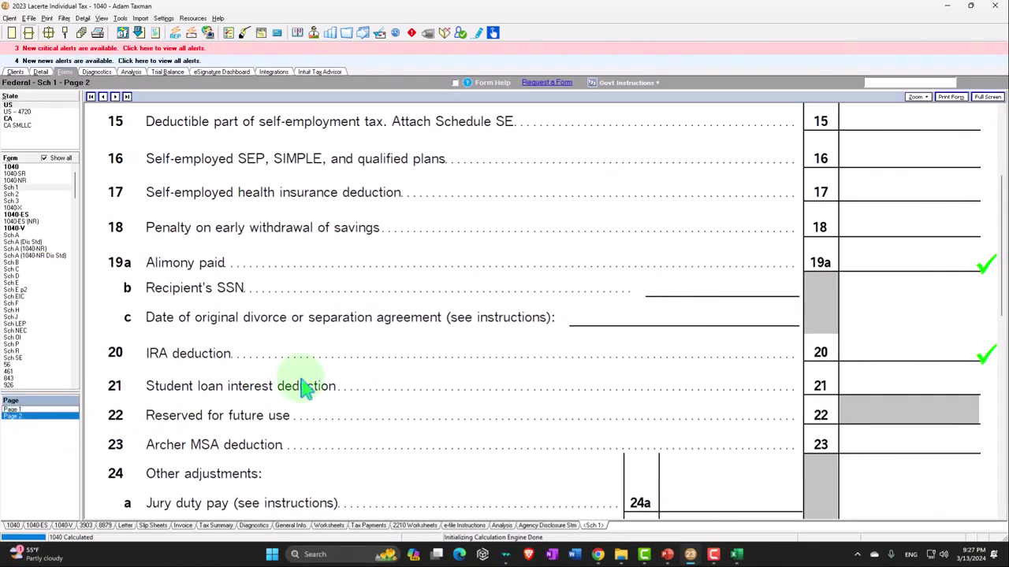
{"action": "scroll", "coordinate": [315, 385], "scroll_direction": "up", "scroll_amount": 10}
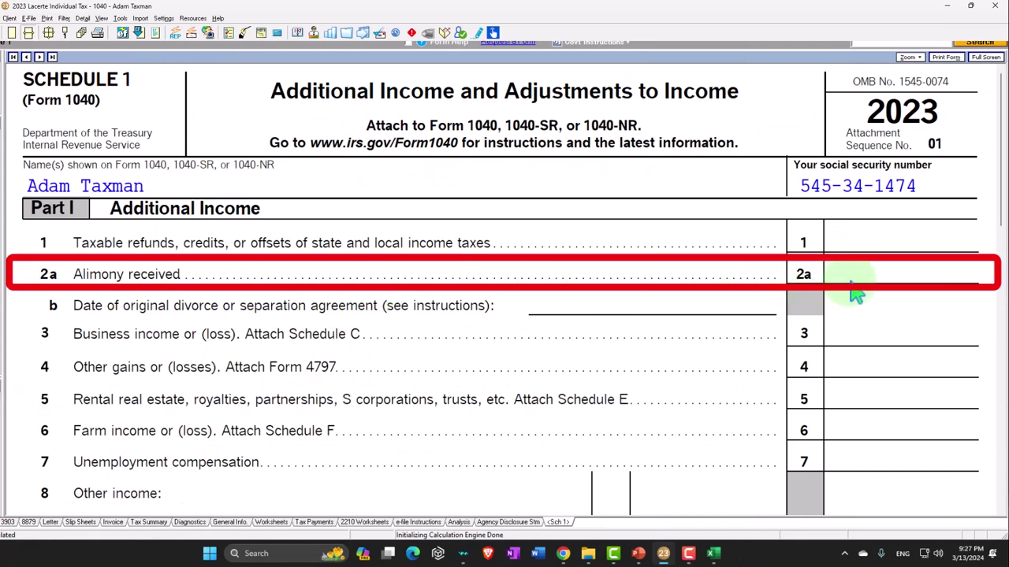
{"action": "left_click", "coordinate": [33, 412]}
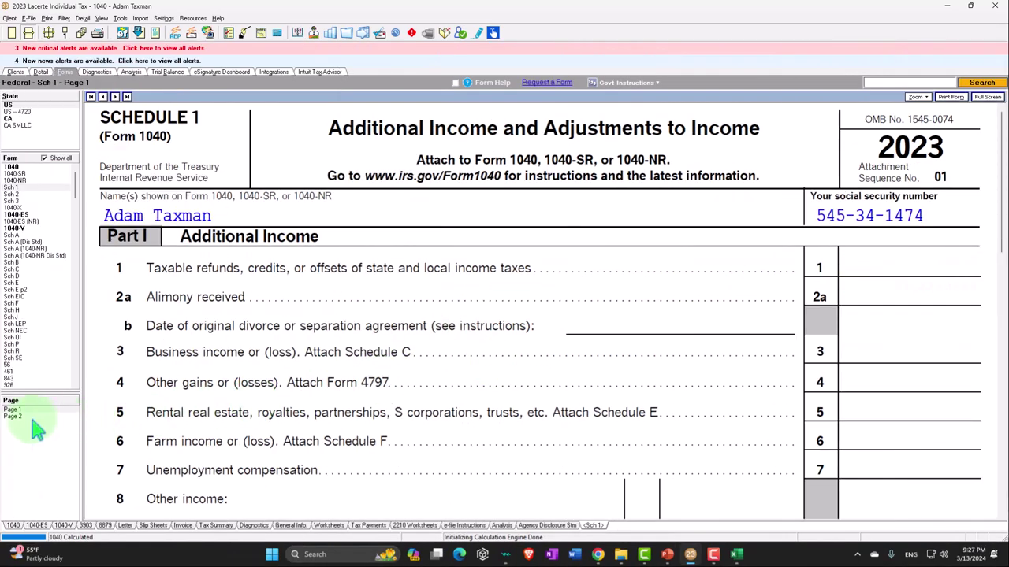
{"action": "left_click", "coordinate": [33, 416]}
{"action": "scroll", "coordinate": [414, 359], "scroll_direction": "down", "scroll_amount": 3}
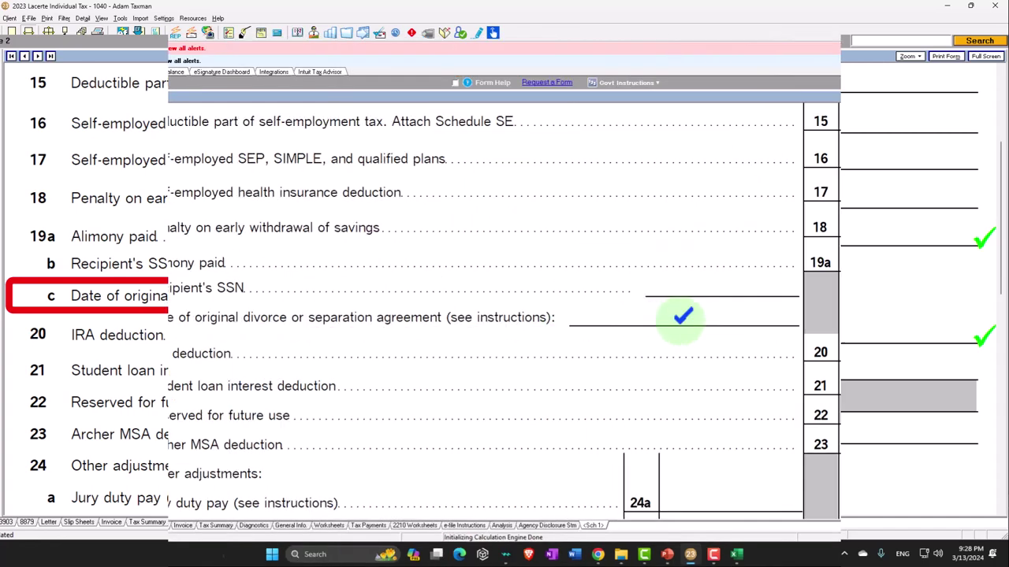
- Jump from Schedule 1 line 19a to the Alimony Paid detail grid
{"action": "right_click", "coordinate": [895, 272]}
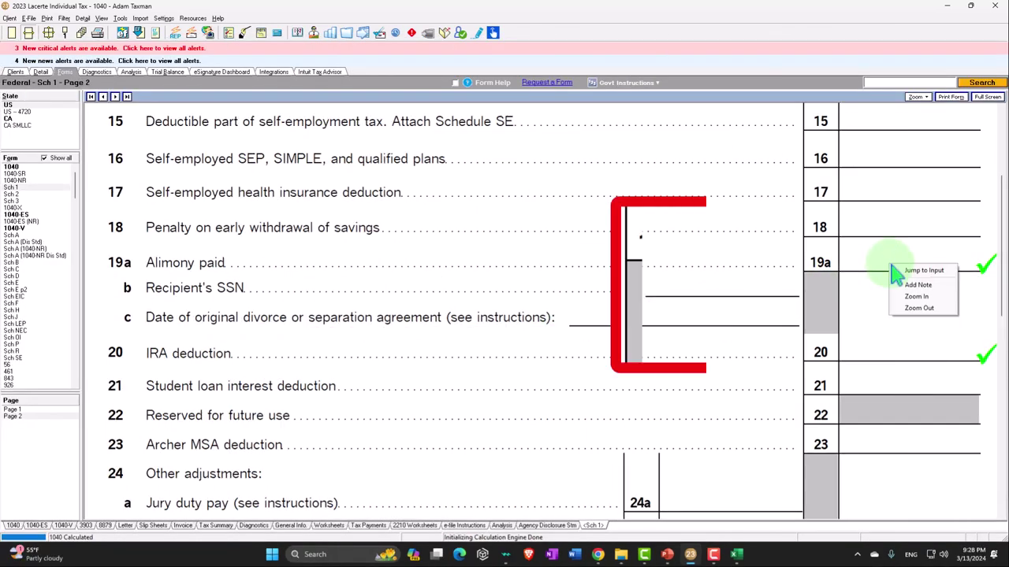
{"action": "left_click", "coordinate": [896, 272]}
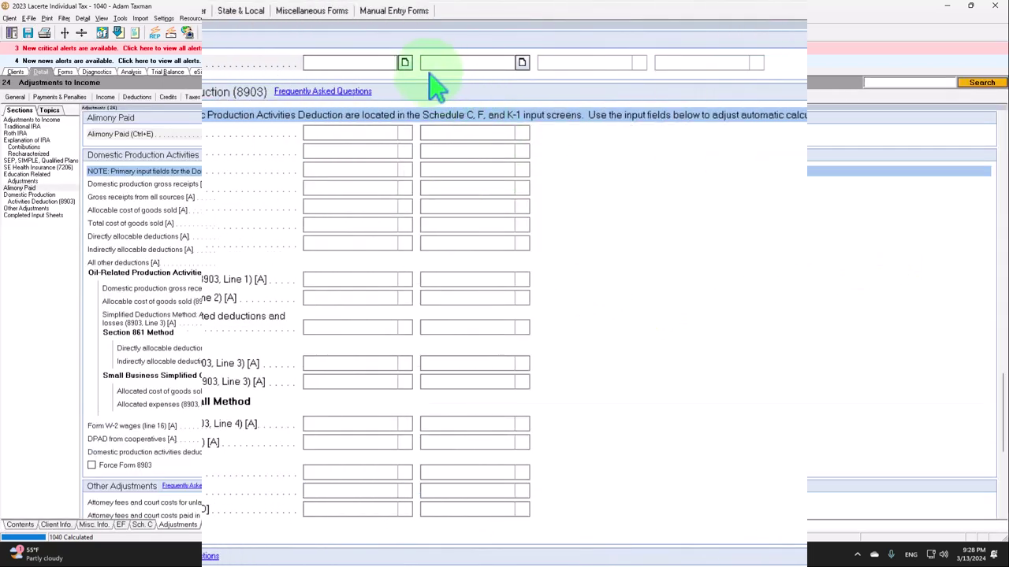
{"action": "left_click", "coordinate": [406, 64]}
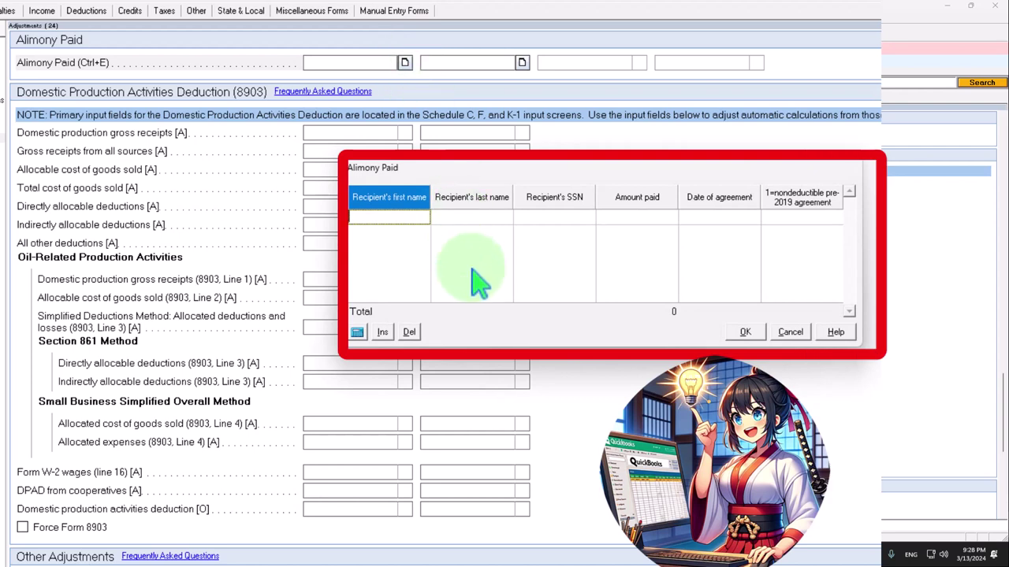
- Enter the recipient's name and SSN, 1,000 paid and agreement date 01/01/2017, then save
{"action": "type", "text": "Jane"}
{"action": "key", "text": "Tab"}
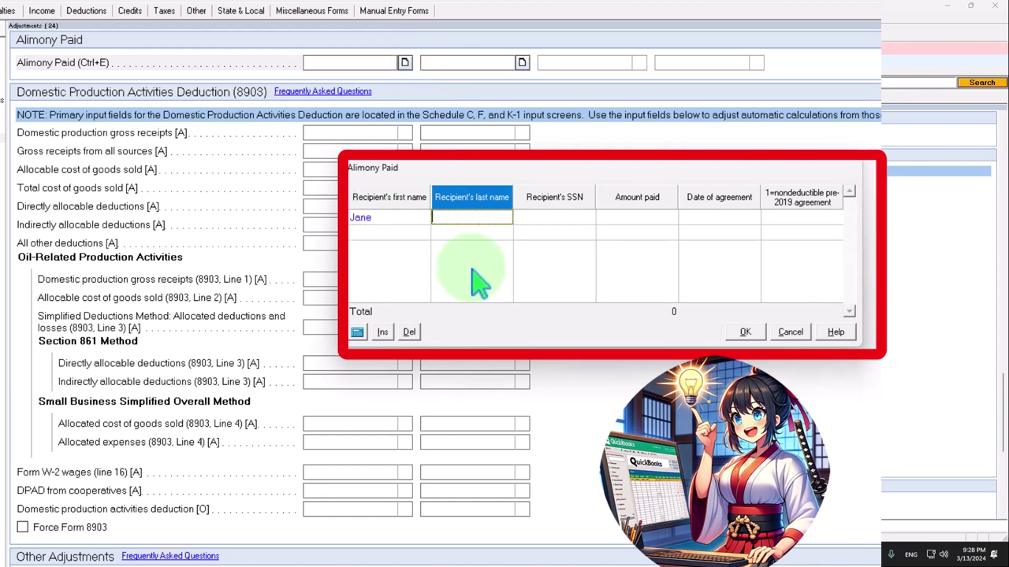
{"action": "type", "text": "Smith"}
{"action": "key", "text": "Tab"}
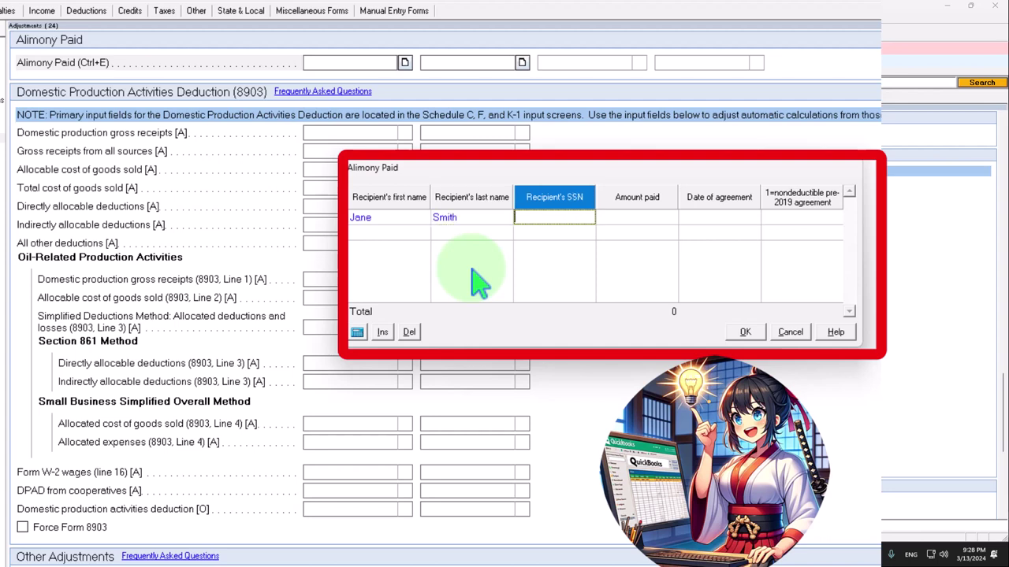
{"action": "key", "text": "Tab"}
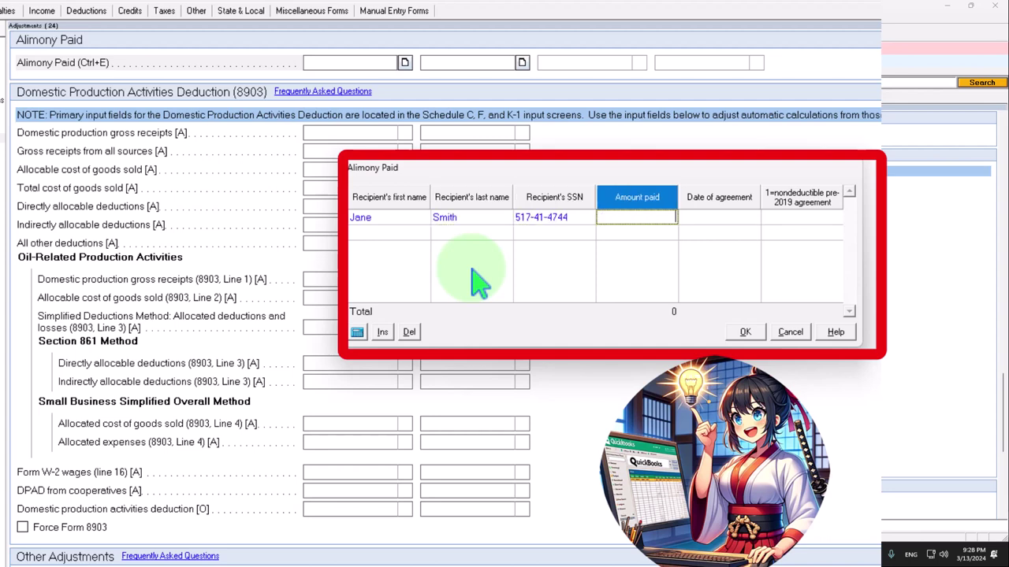
{"action": "type", "text": "1,000"}
{"action": "key", "text": "Tab"}
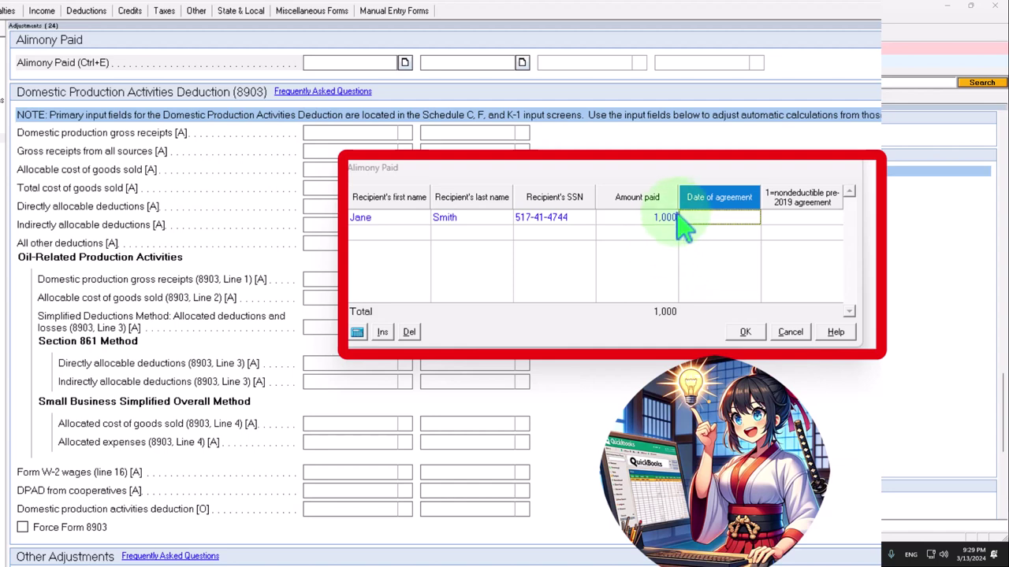
{"action": "left_click", "coordinate": [717, 221]}
{"action": "type", "text": "01/01/2017"}
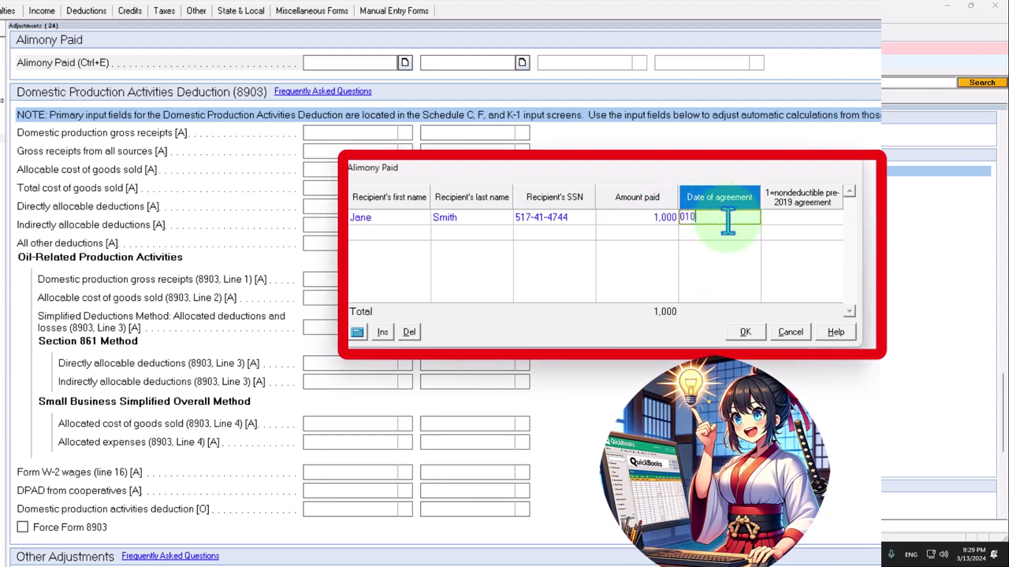
{"action": "key", "text": "Tab"}
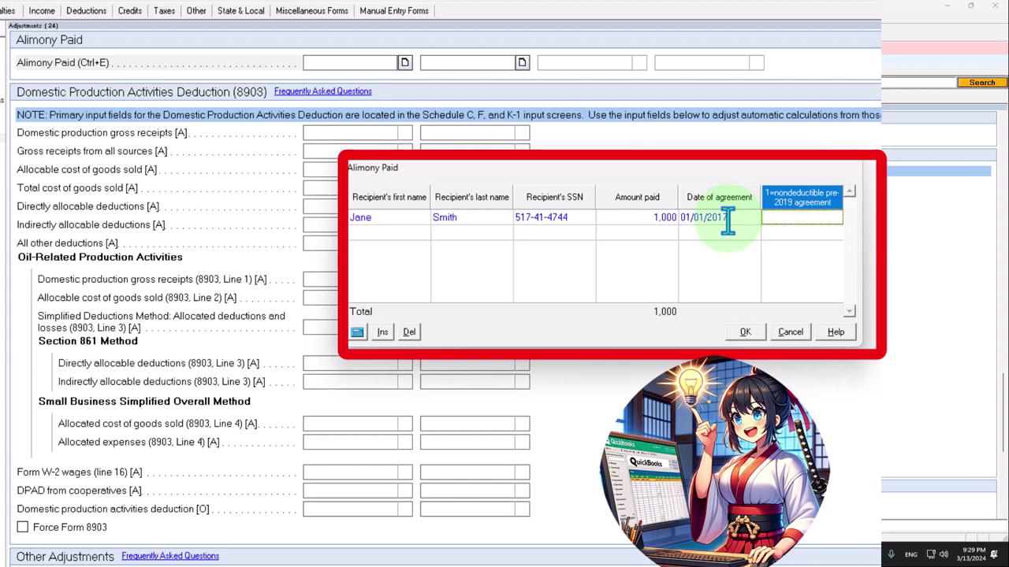
{"action": "left_click", "coordinate": [747, 333]}
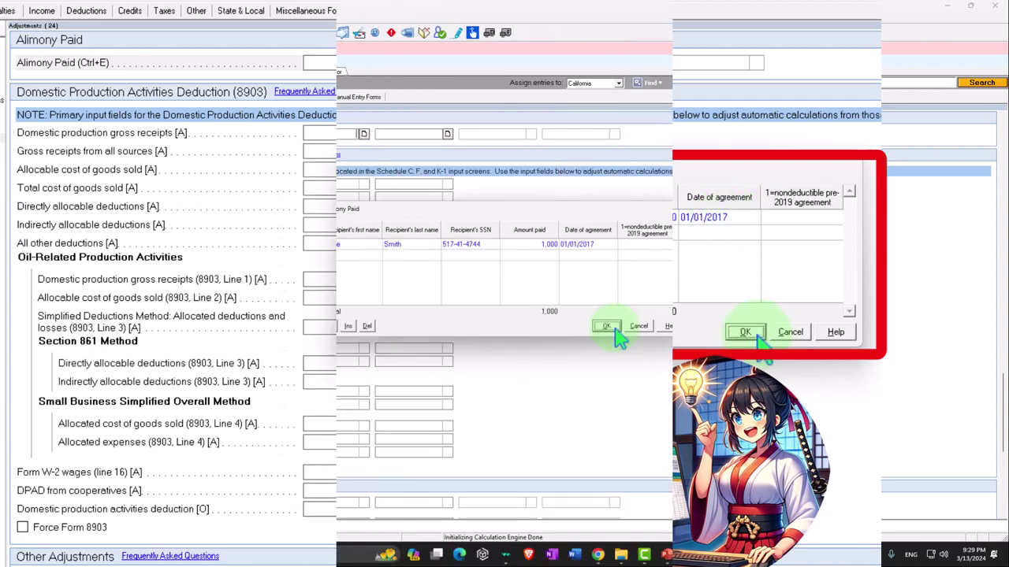
- Scroll Form 1040 page 1 to line 10's 1,000 adjustment and 99,000 AGI
{"action": "left_click", "coordinate": [64, 73]}
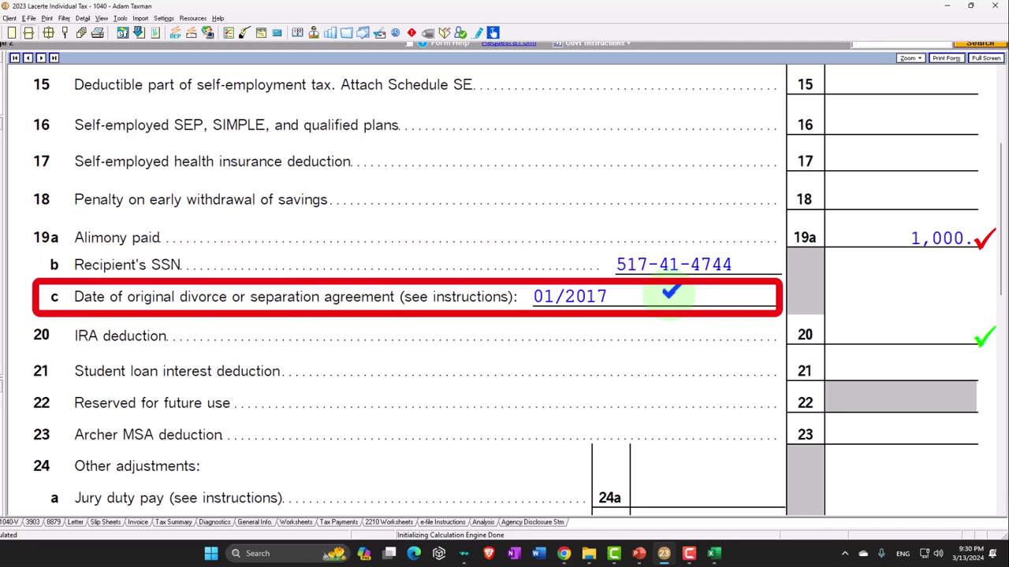
{"action": "scroll", "coordinate": [670, 293], "scroll_direction": "down", "scroll_amount": 8}
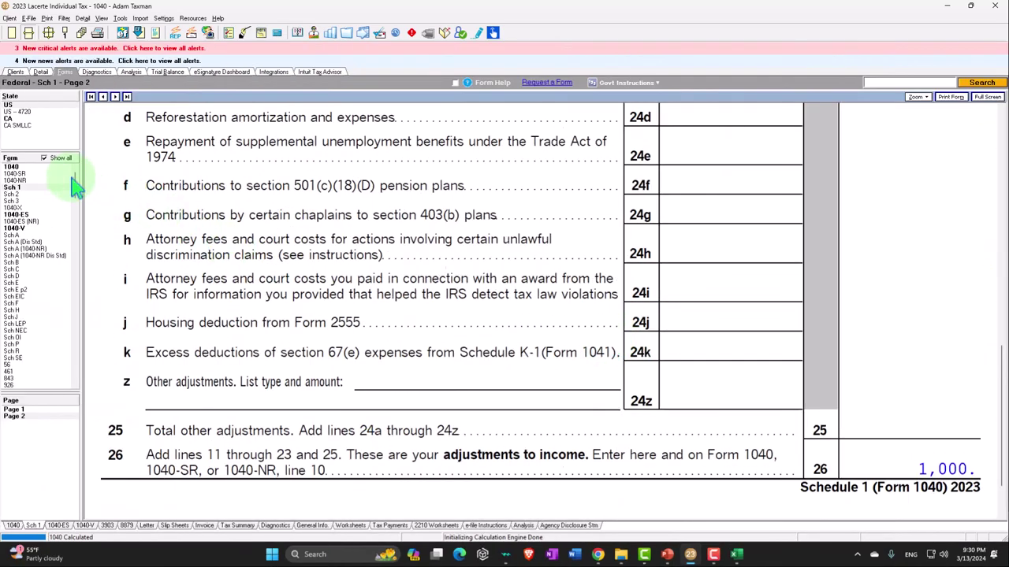
{"action": "left_click", "coordinate": [22, 168]}
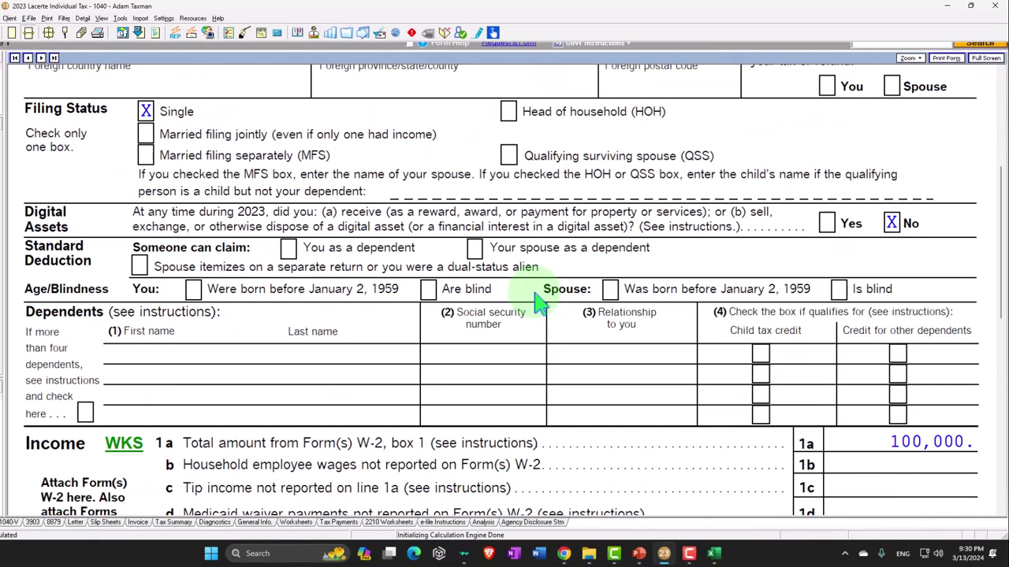
{"action": "scroll", "coordinate": [581, 270], "scroll_direction": "down", "scroll_amount": 3}
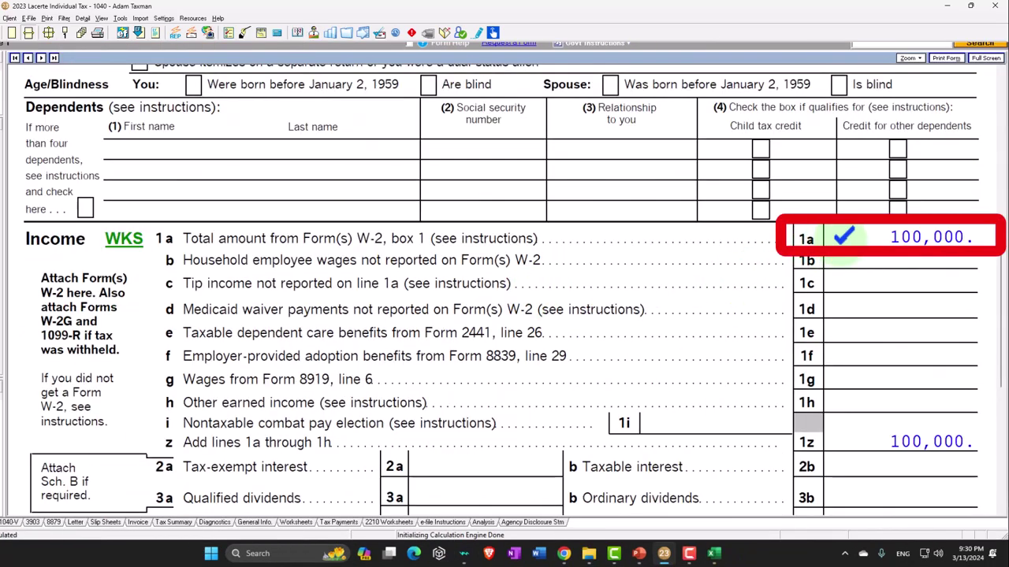
{"action": "scroll", "coordinate": [843, 235], "scroll_direction": "down", "scroll_amount": 5}
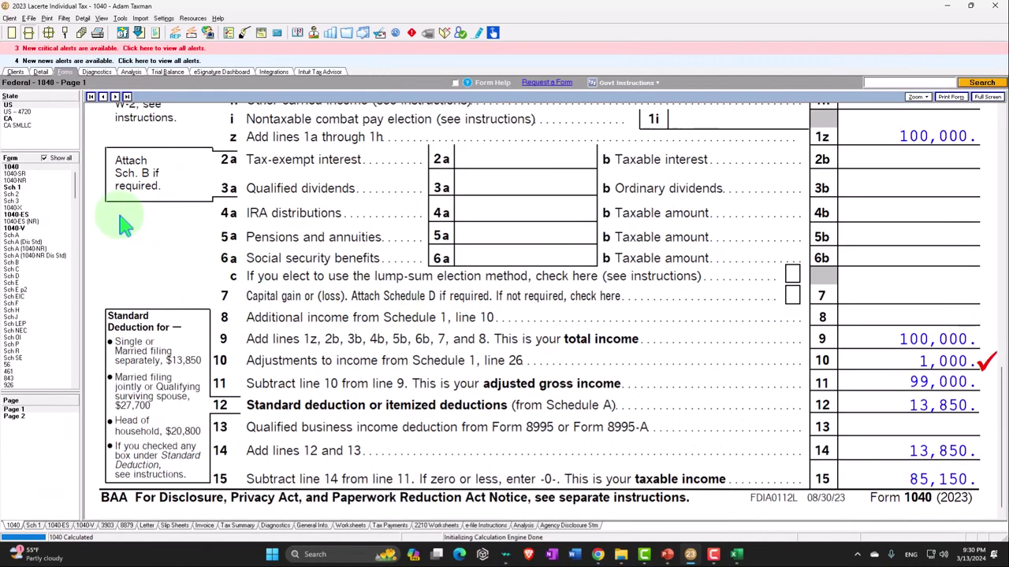
- Tick Schedule 1 line 2a, then view line 19a's 1,000 alimony paid on page 2
{"action": "left_click", "coordinate": [24, 189]}
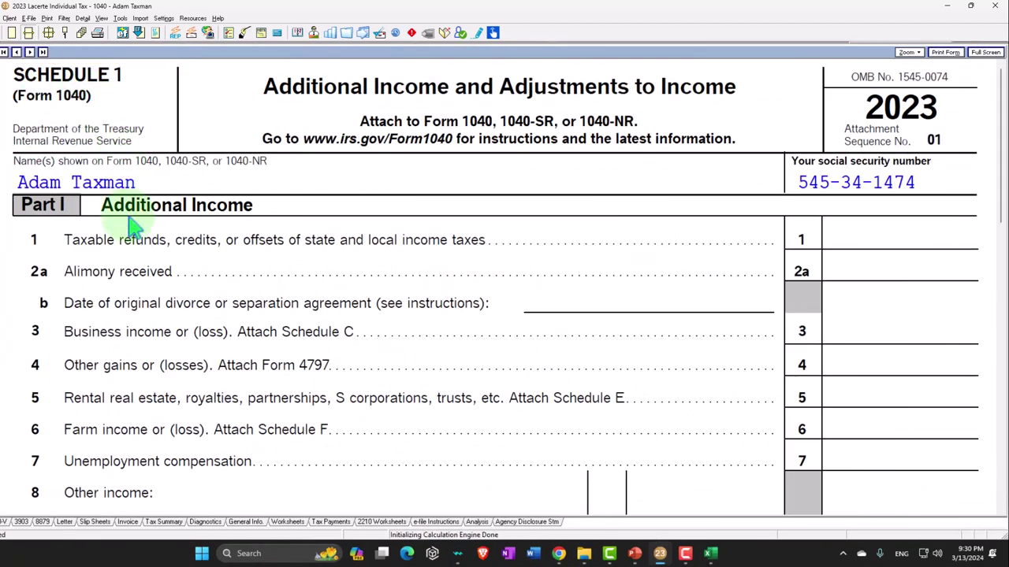
{"action": "scroll", "coordinate": [196, 233], "scroll_direction": "down", "scroll_amount": 2}
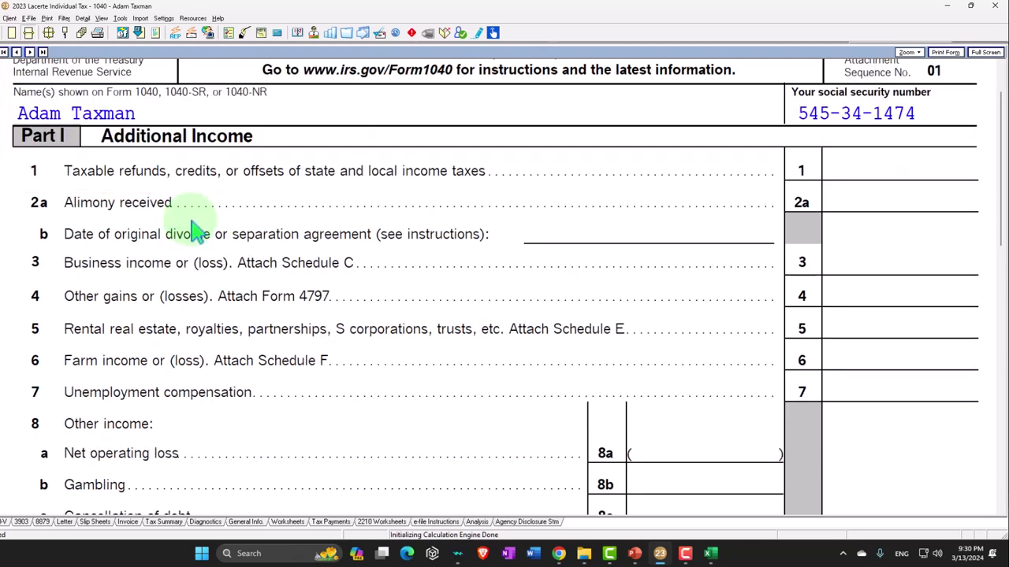
{"action": "left_click", "coordinate": [867, 199]}
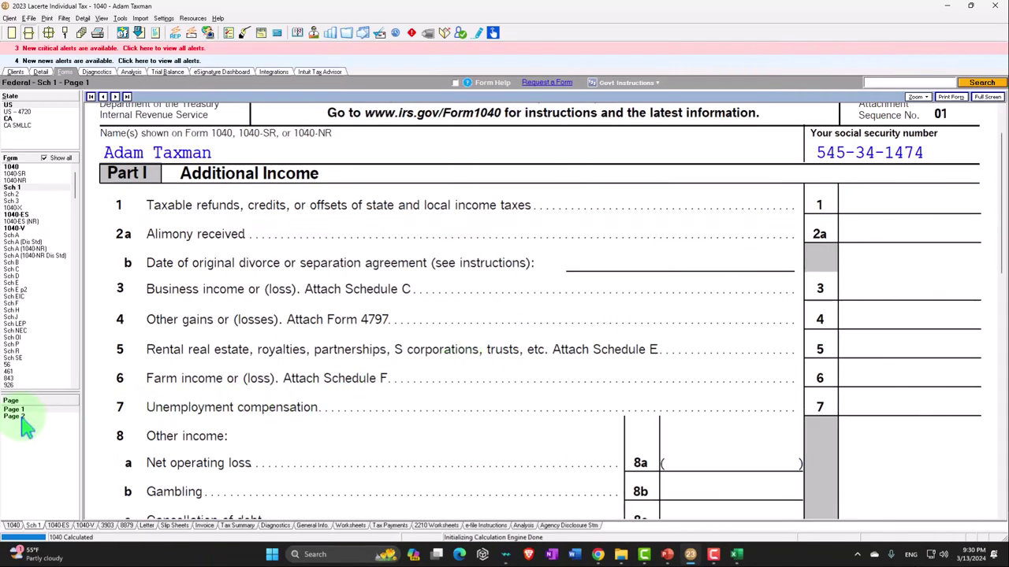
{"action": "left_click", "coordinate": [22, 417]}
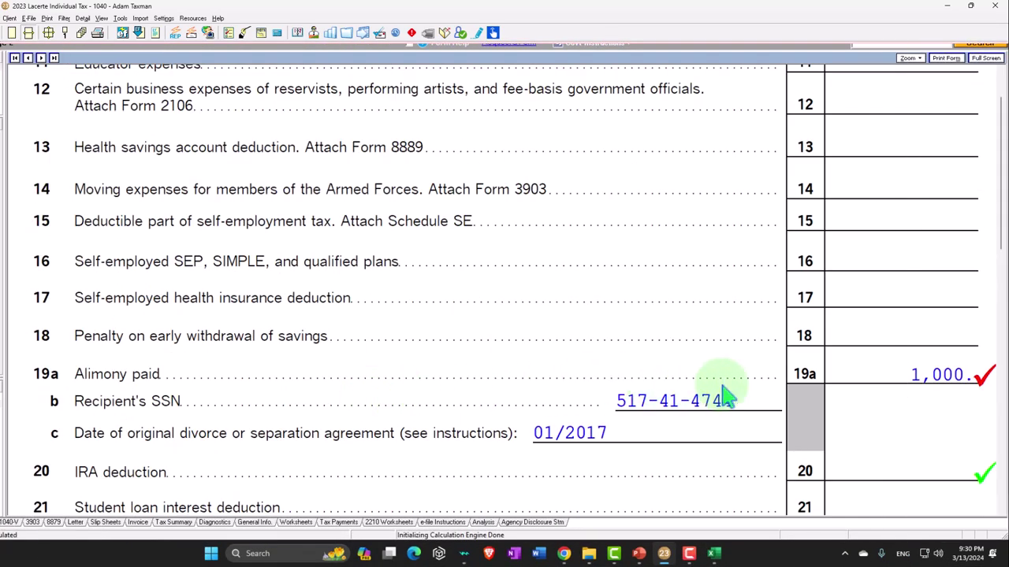
{"action": "scroll", "coordinate": [725, 398], "scroll_direction": "down", "scroll_amount": 1}
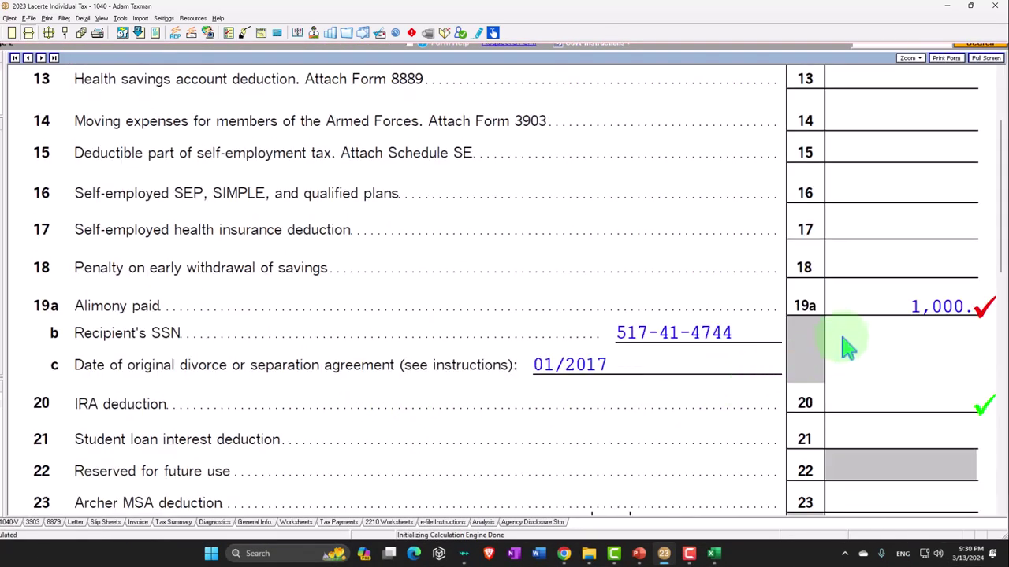
{"action": "left_click", "coordinate": [873, 305]}
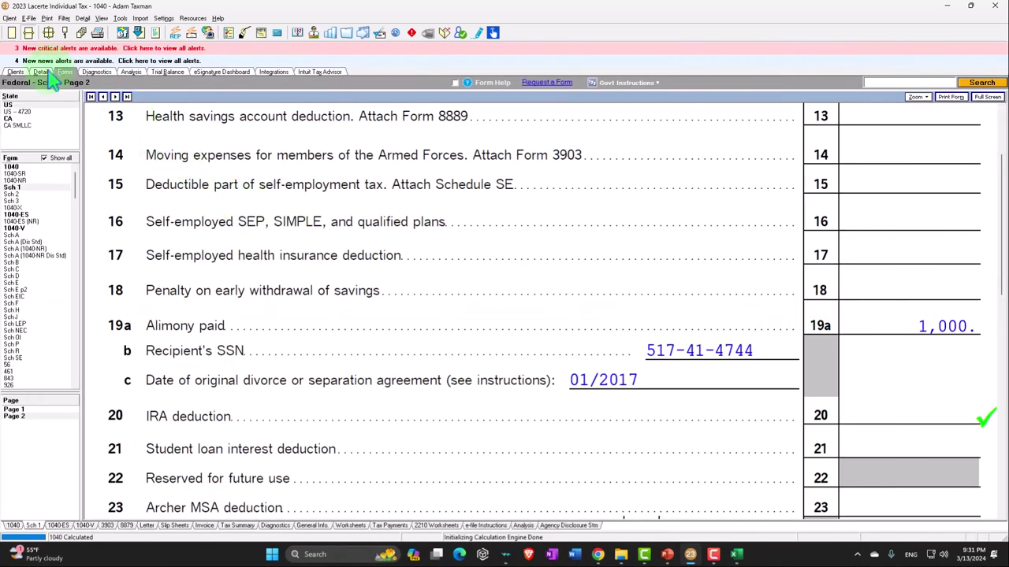
- Delete the recipient's 1,000 row from the Alimony Paid detail grid and close it
{"action": "left_click", "coordinate": [45, 72]}
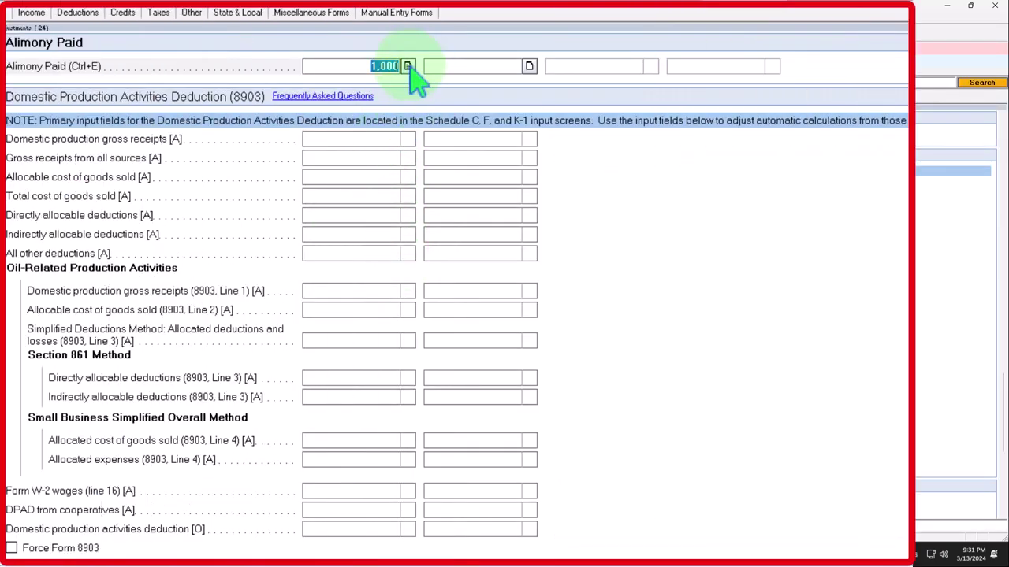
{"action": "left_click", "coordinate": [407, 66]}
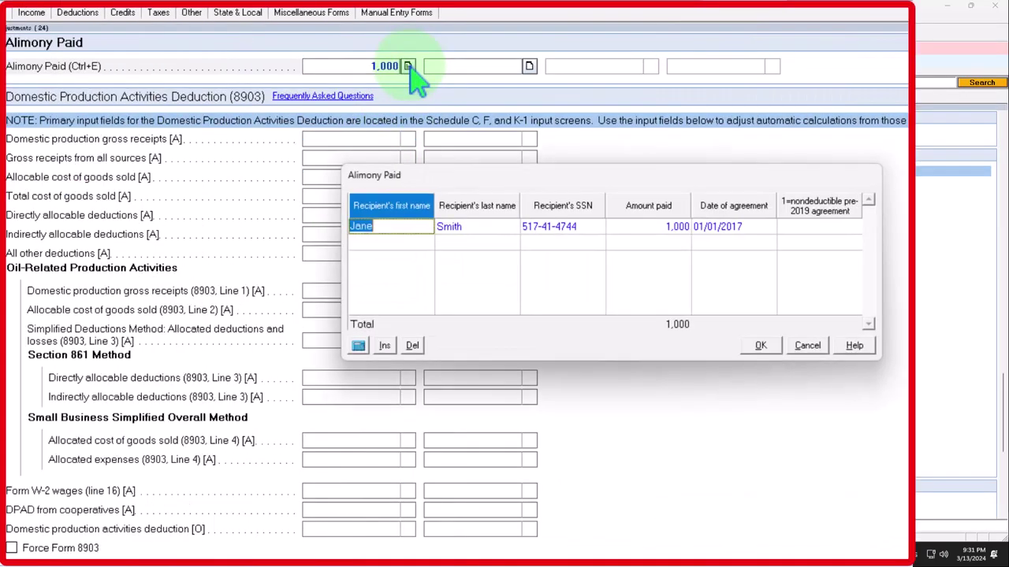
{"action": "left_click", "coordinate": [413, 347]}
{"action": "left_click", "coordinate": [807, 345]}
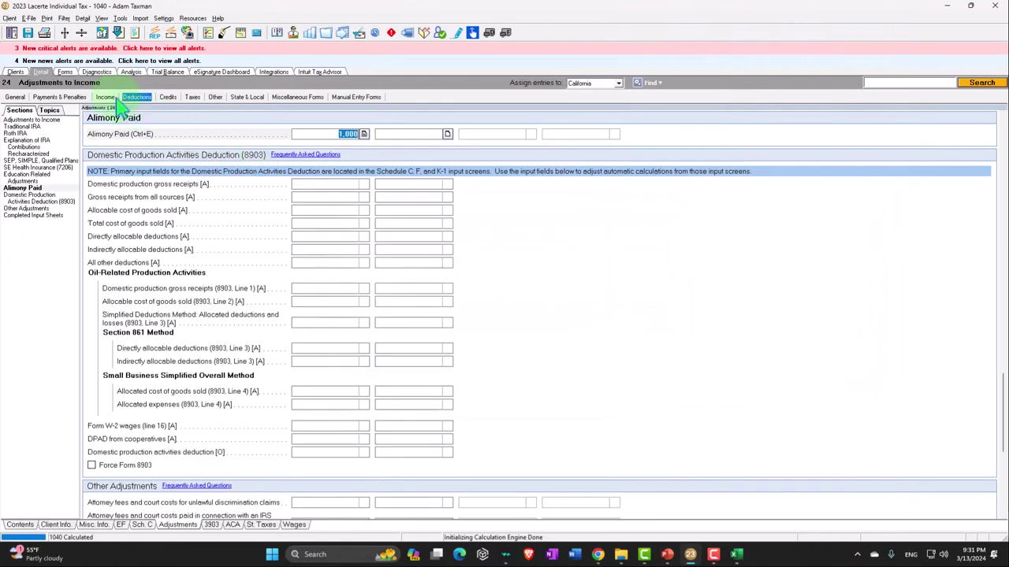
- Scroll Schedule 1 page 2 to the now-blank line 19a, SSN and agreement date
{"action": "left_click", "coordinate": [66, 73]}
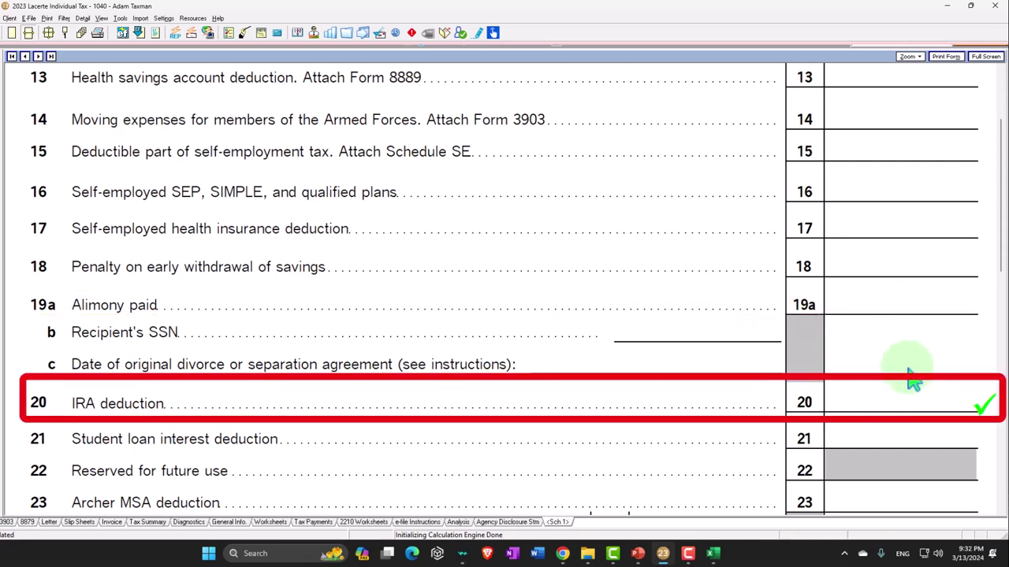
{"action": "scroll", "coordinate": [906, 397], "scroll_direction": "down", "scroll_amount": 1}
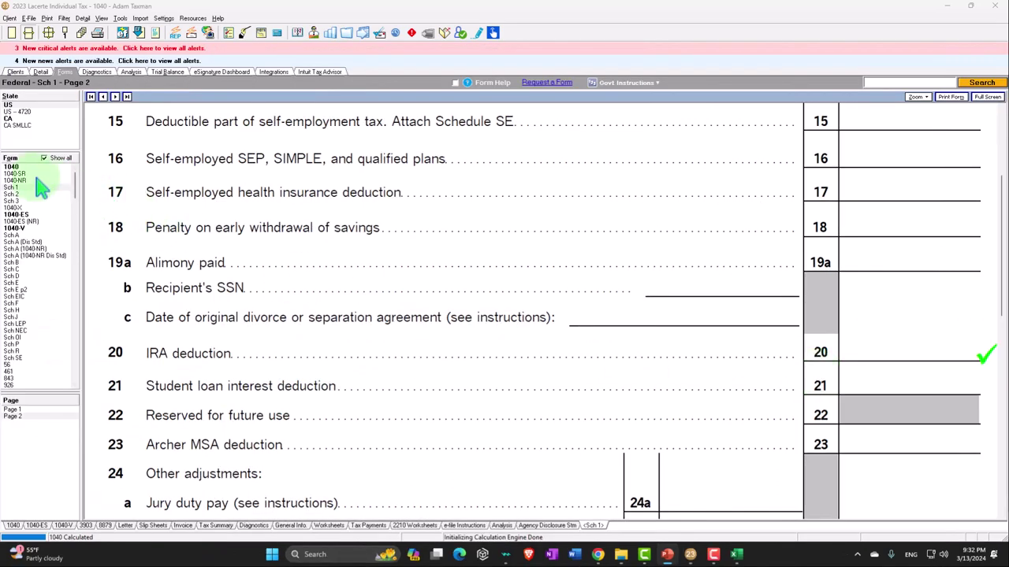
- Select 1040 in the form list to show Form 1040 page 1
{"action": "left_click", "coordinate": [16, 167]}
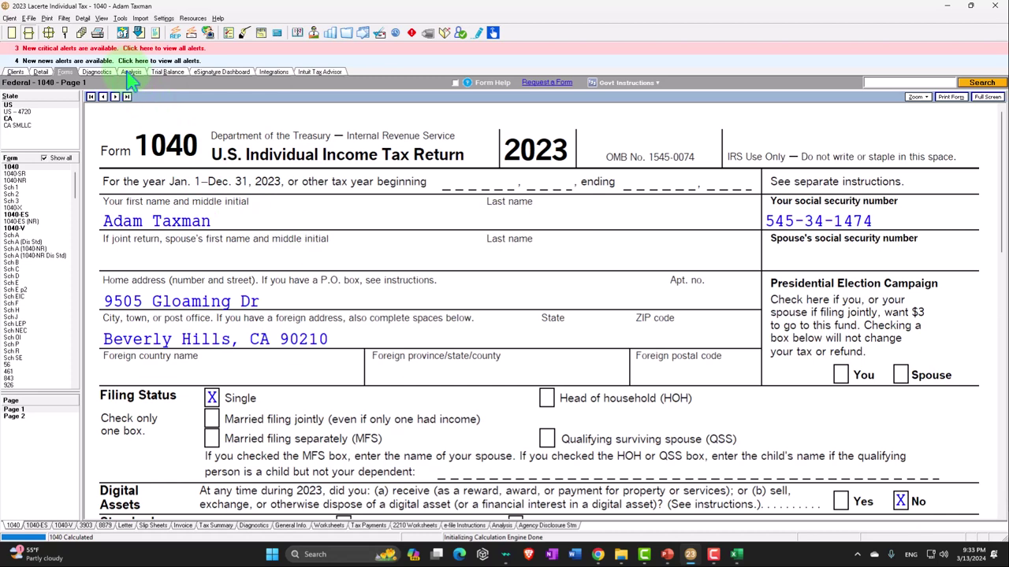
- View the Analysis page showing $86,150 taxable income in the 22% bracket
{"action": "left_click", "coordinate": [130, 73]}
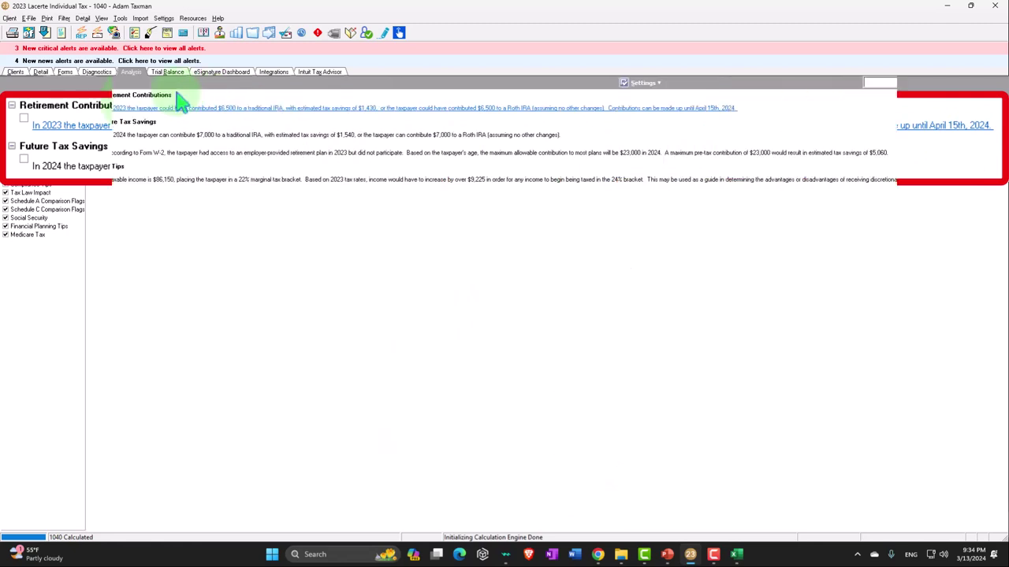
- Switch back to the Forms view showing Form 1040 page 1
{"action": "left_click", "coordinate": [68, 74]}
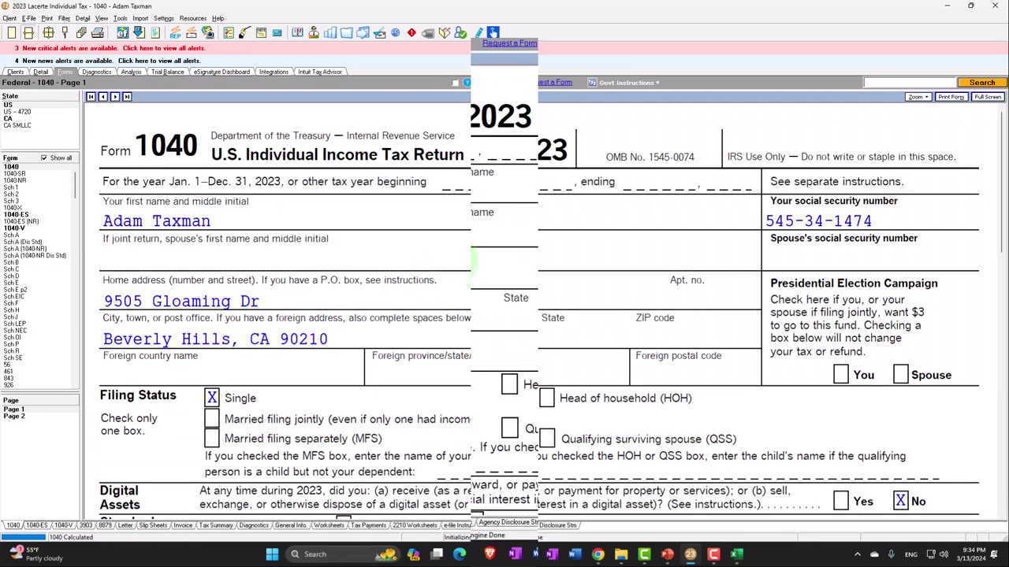
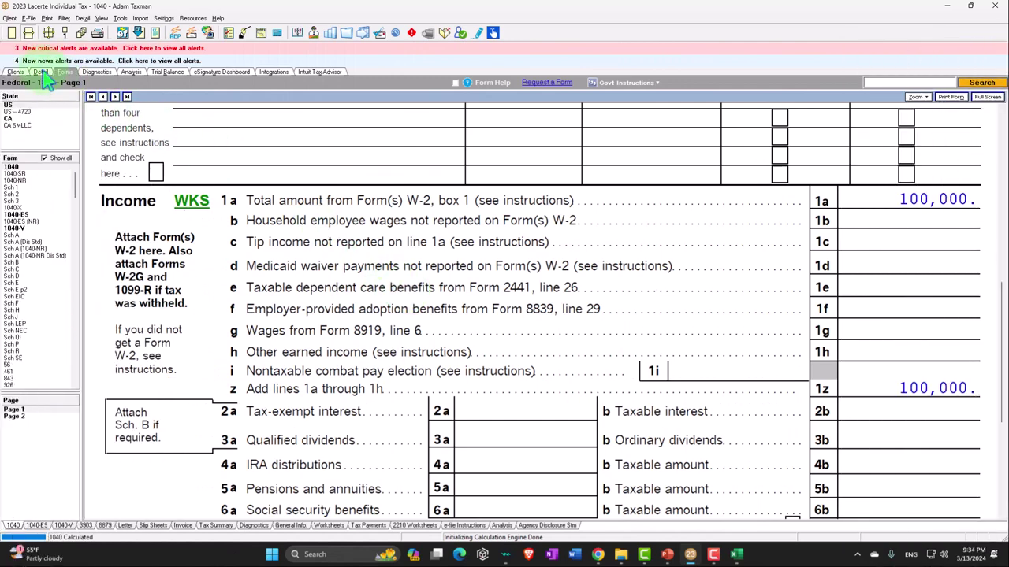
- Leave Form 1040 page 1, which shows 100,000 of W-2 wages, for the data entry screens
{"action": "left_click", "coordinate": [41, 71]}
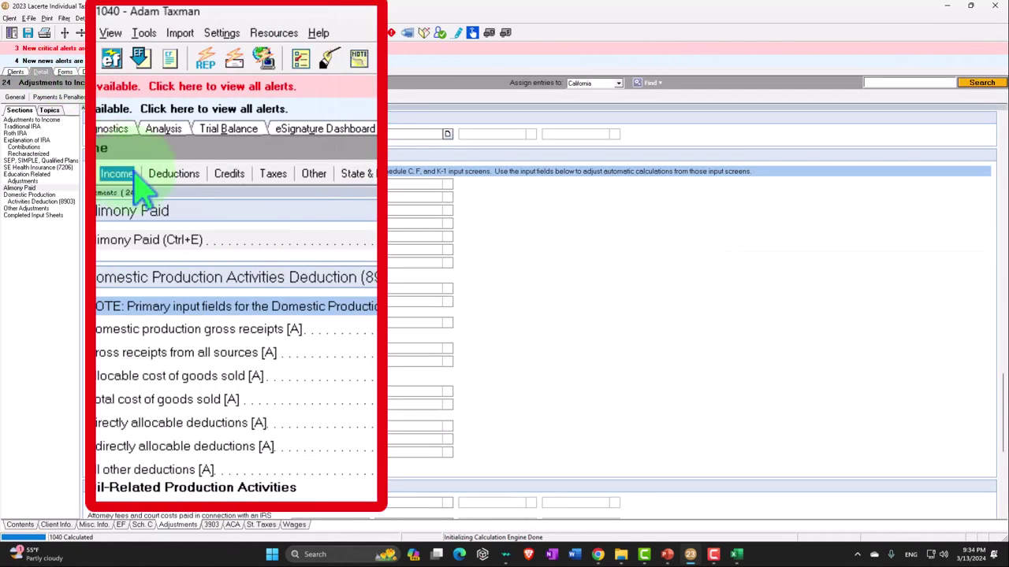
- Open the Wages, Salaries, Tips screen to view the 100,000 W-2 with box 12a code D
{"action": "left_click", "coordinate": [105, 96]}
{"action": "left_click", "coordinate": [118, 108]}
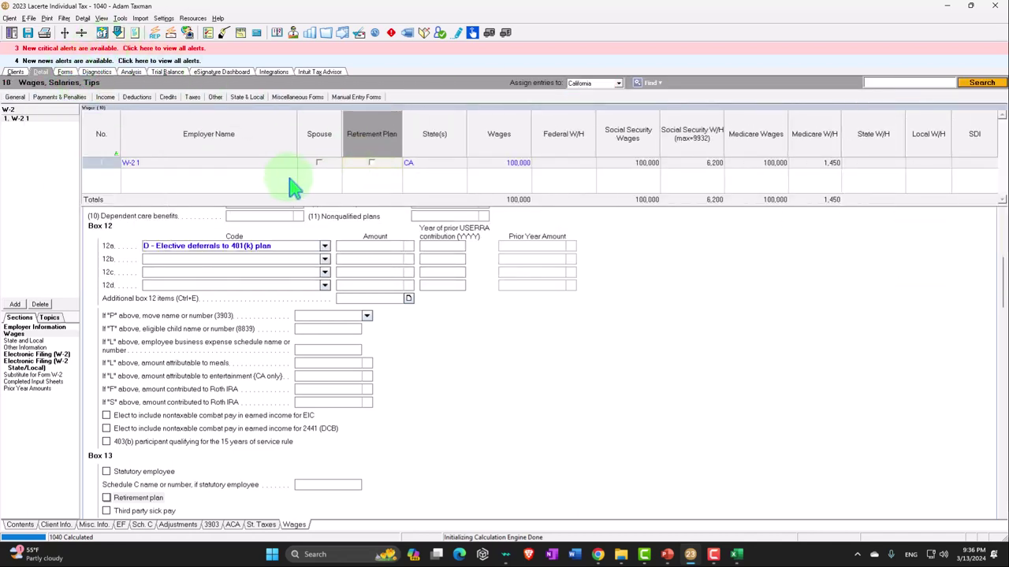
{"action": "left_click", "coordinate": [379, 187]}
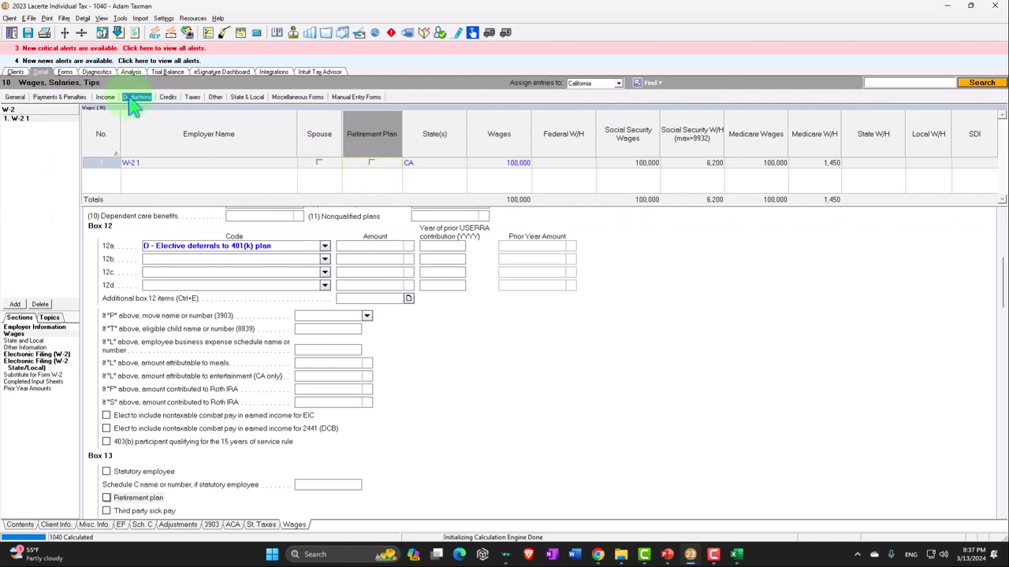
- Display Schedule C as a form and scroll down to line 31's net profit of 0
{"action": "left_click", "coordinate": [66, 73]}
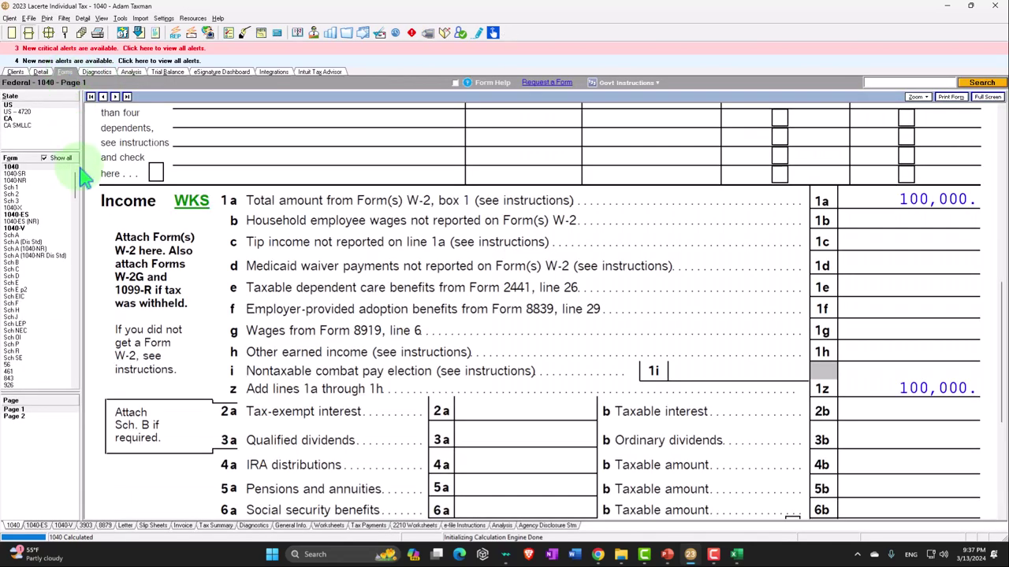
{"action": "left_click", "coordinate": [30, 271]}
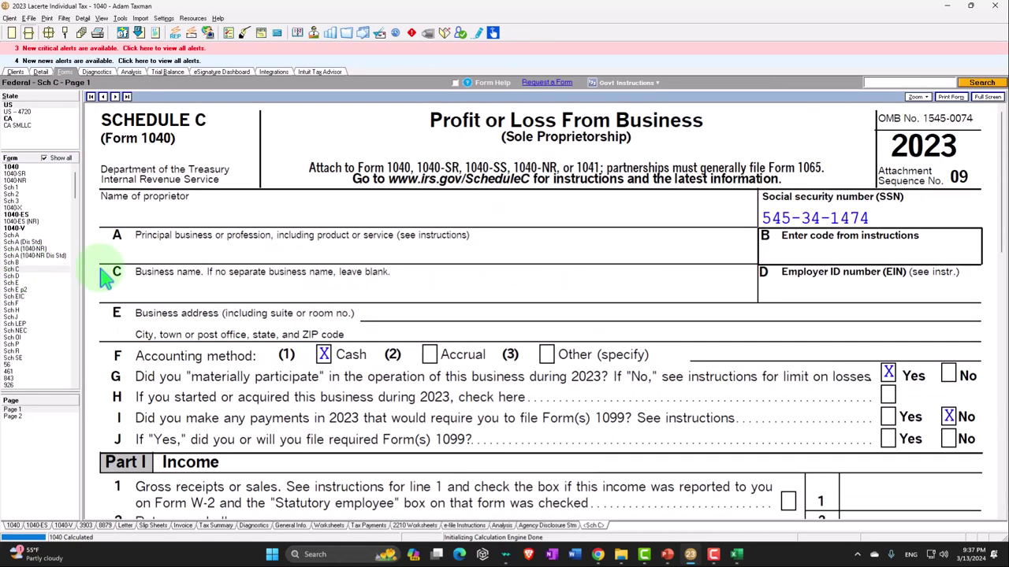
{"action": "scroll", "coordinate": [433, 259], "scroll_direction": "down", "scroll_amount": 1}
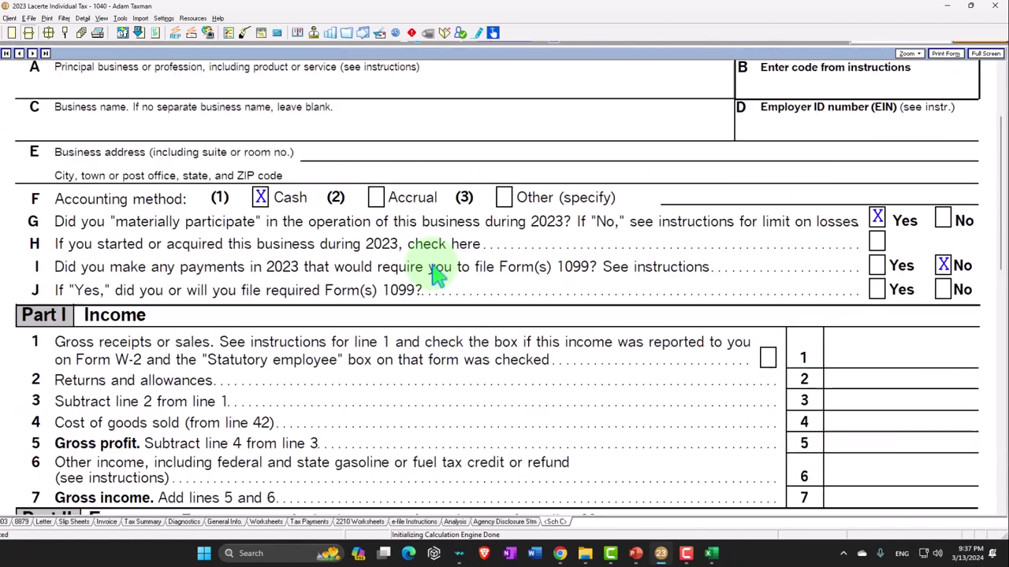
{"action": "scroll", "coordinate": [436, 272], "scroll_direction": "down", "scroll_amount": 4}
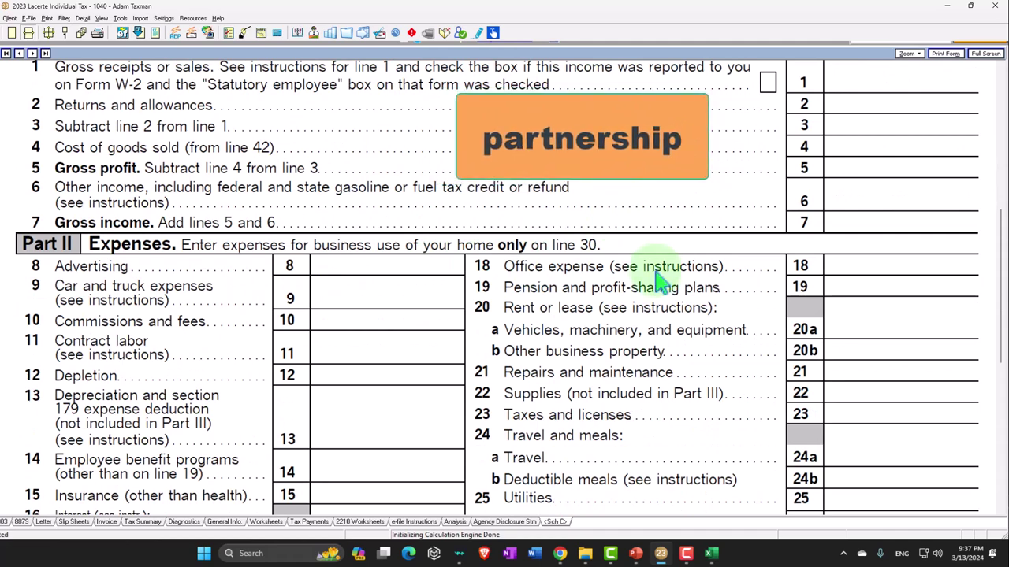
{"action": "scroll", "coordinate": [660, 282], "scroll_direction": "down", "scroll_amount": 3}
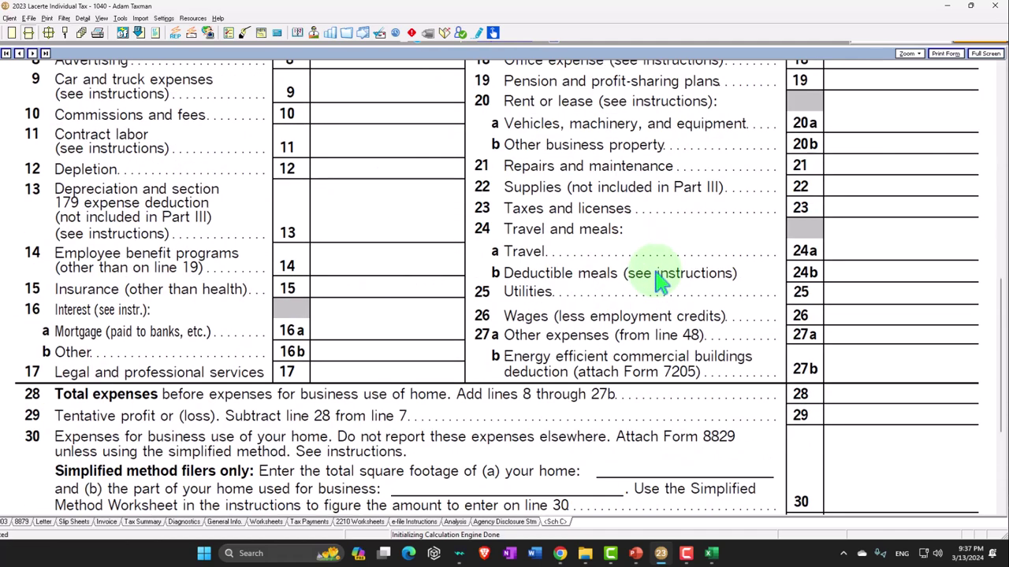
{"action": "scroll", "coordinate": [661, 282], "scroll_direction": "down", "scroll_amount": 1}
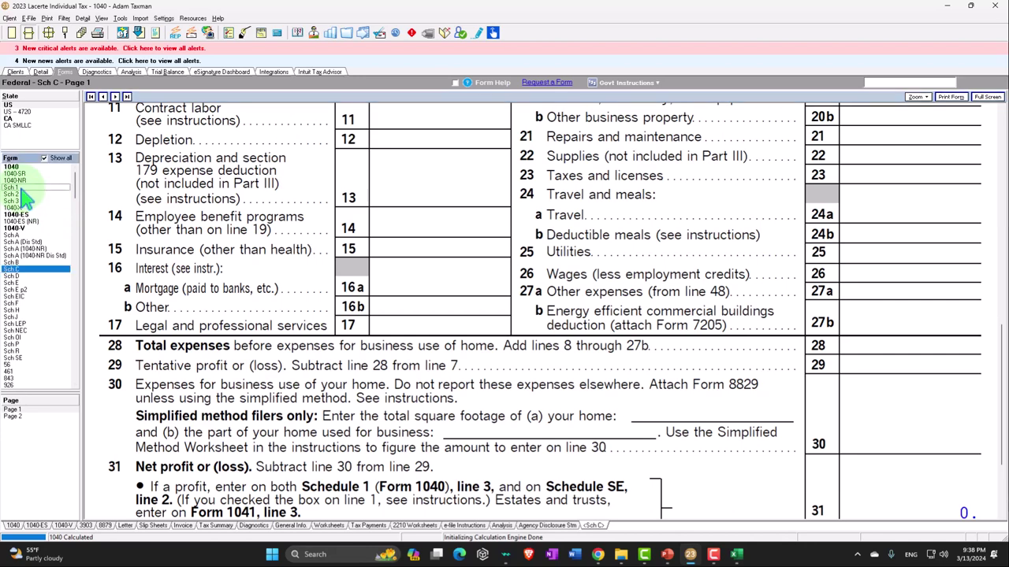
- Jump from Schedule 1 page 2, line 20 IRA deduction, to its Traditional IRA input section
{"action": "left_click", "coordinate": [22, 187]}
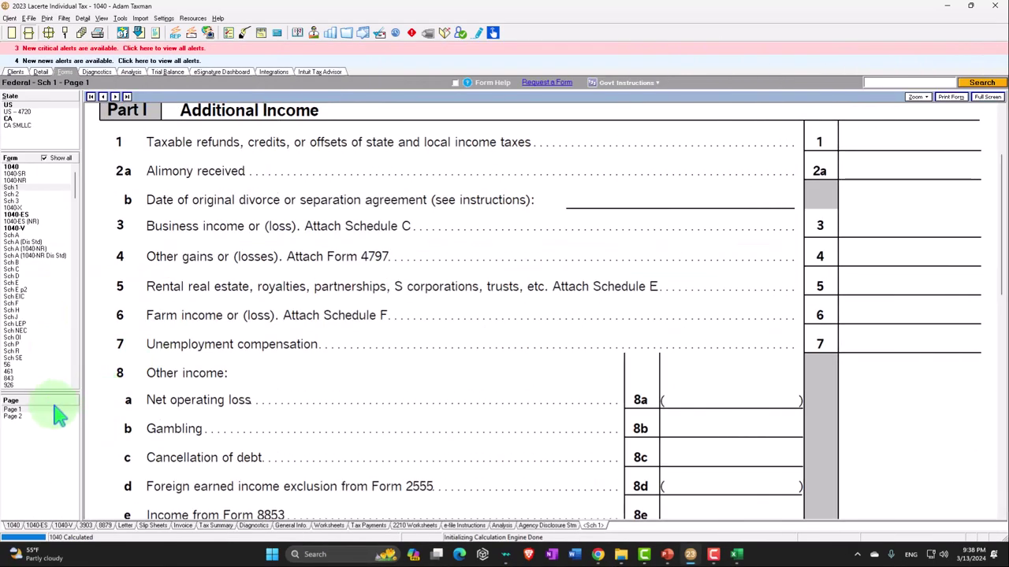
{"action": "left_click", "coordinate": [14, 416]}
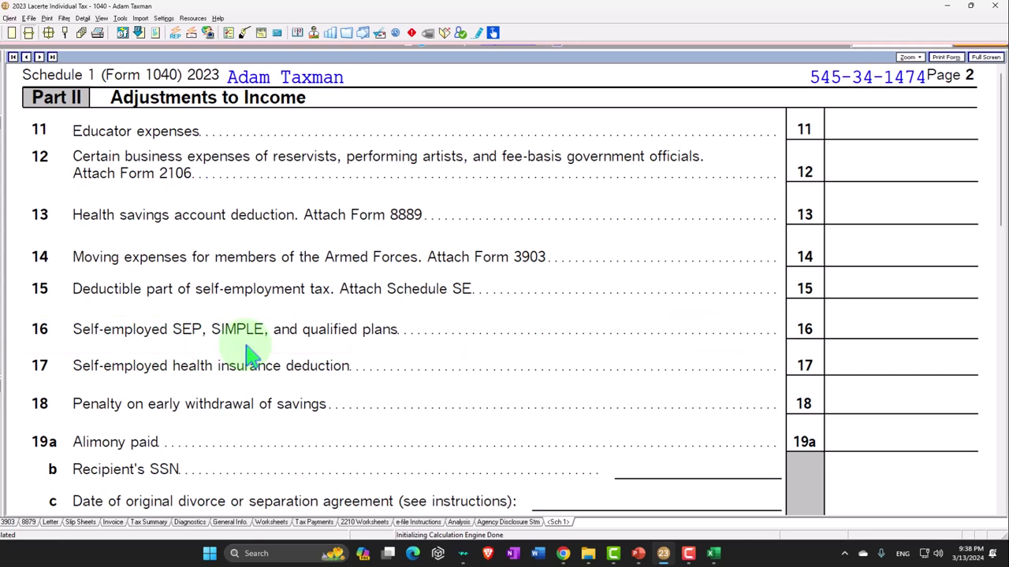
{"action": "scroll", "coordinate": [251, 356], "scroll_direction": "down", "scroll_amount": 4}
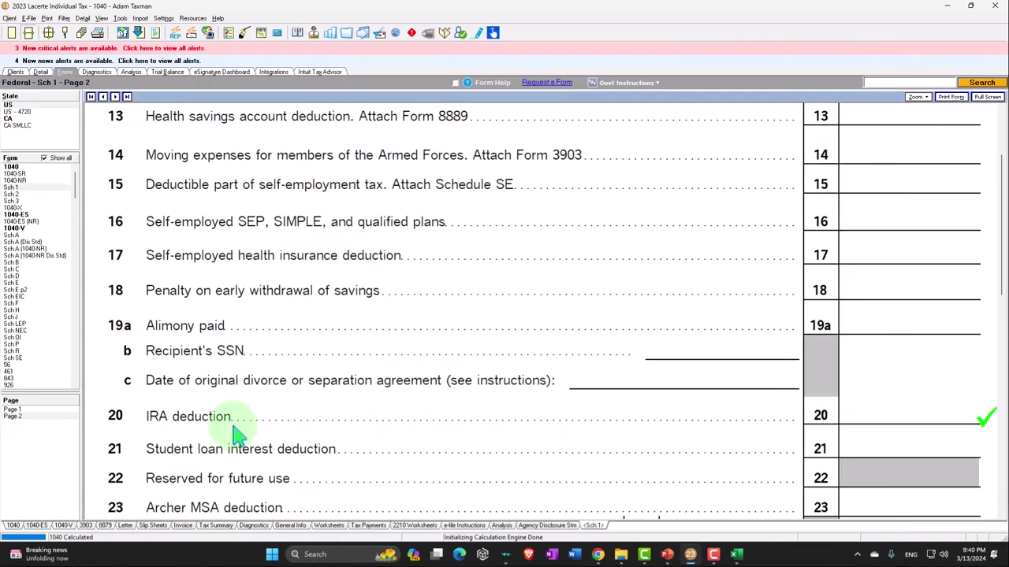
{"action": "right_click", "coordinate": [898, 419]}
{"action": "left_click", "coordinate": [828, 312]}
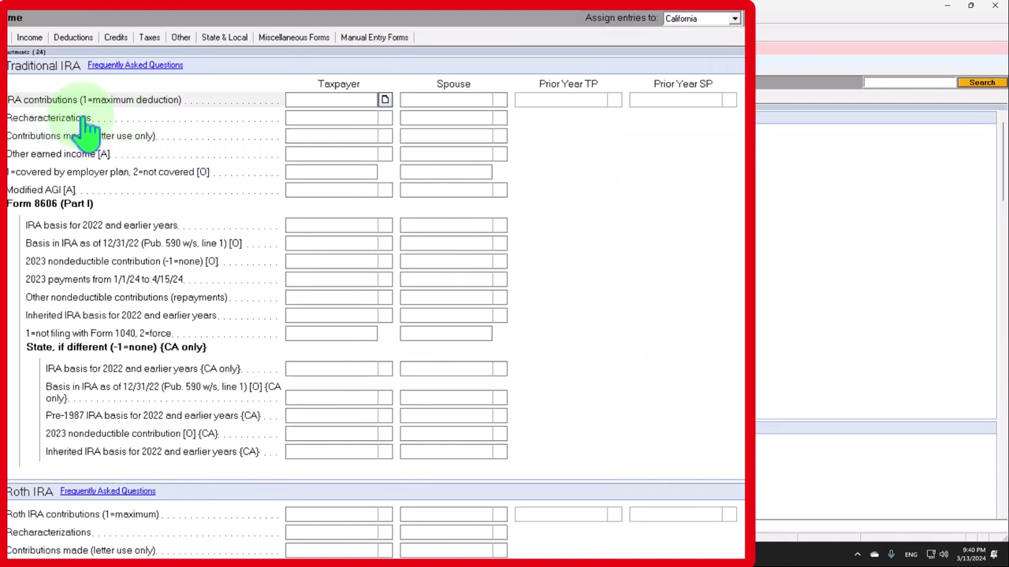
- Enter 1 in the taxpayer's IRA contributions field for the maximum, then review Schedule 1
{"action": "type", "text": "1"}
{"action": "key", "text": "Return"}
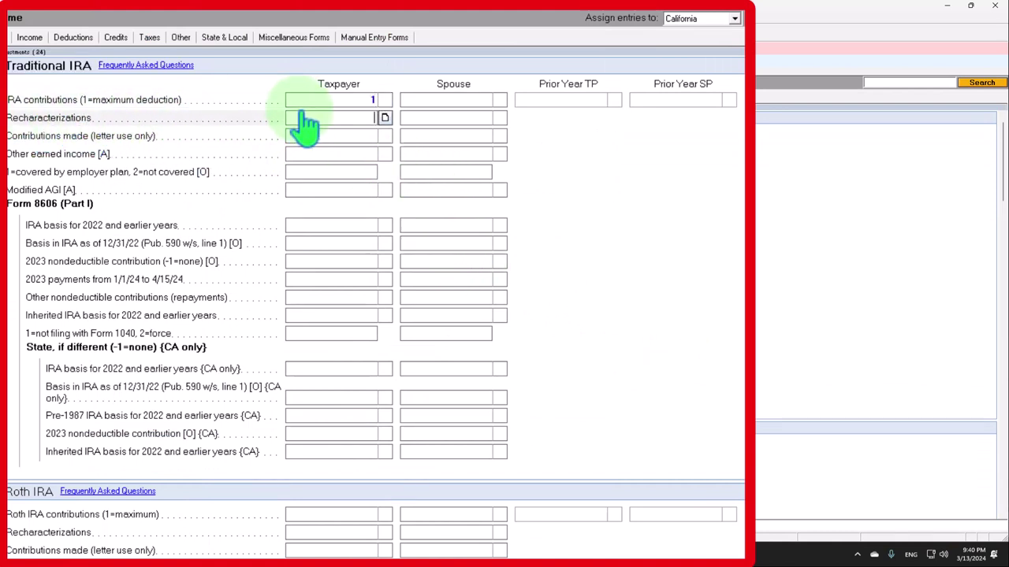
{"action": "left_click", "coordinate": [68, 72]}
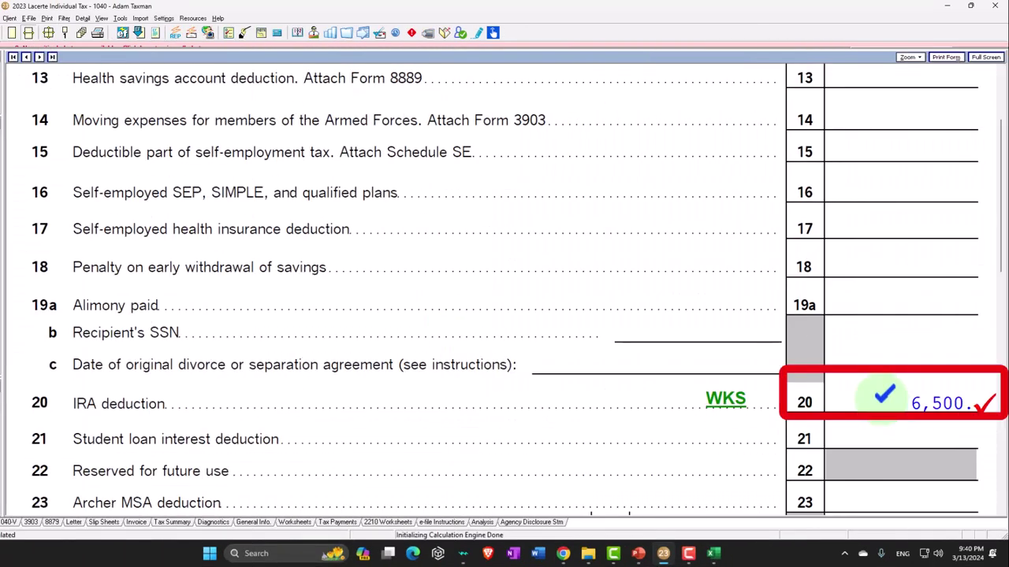
{"action": "scroll", "coordinate": [885, 396], "scroll_direction": "down", "scroll_amount": 2}
{"action": "scroll", "coordinate": [888, 338], "scroll_direction": "down", "scroll_amount": 10}
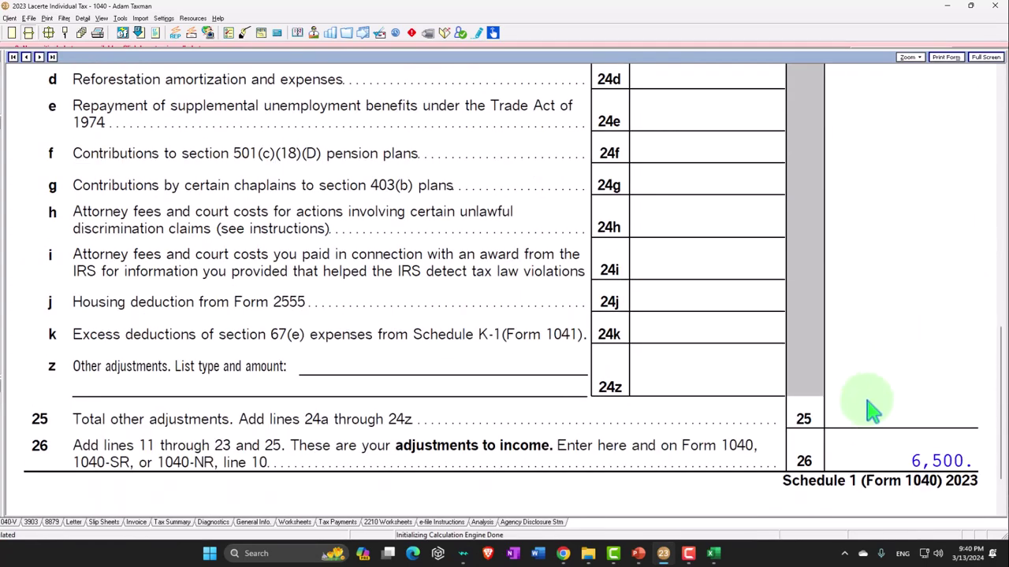
- Check Form 1040 page 1 for the 6,500 adjustment to income
{"action": "left_click", "coordinate": [16, 167]}
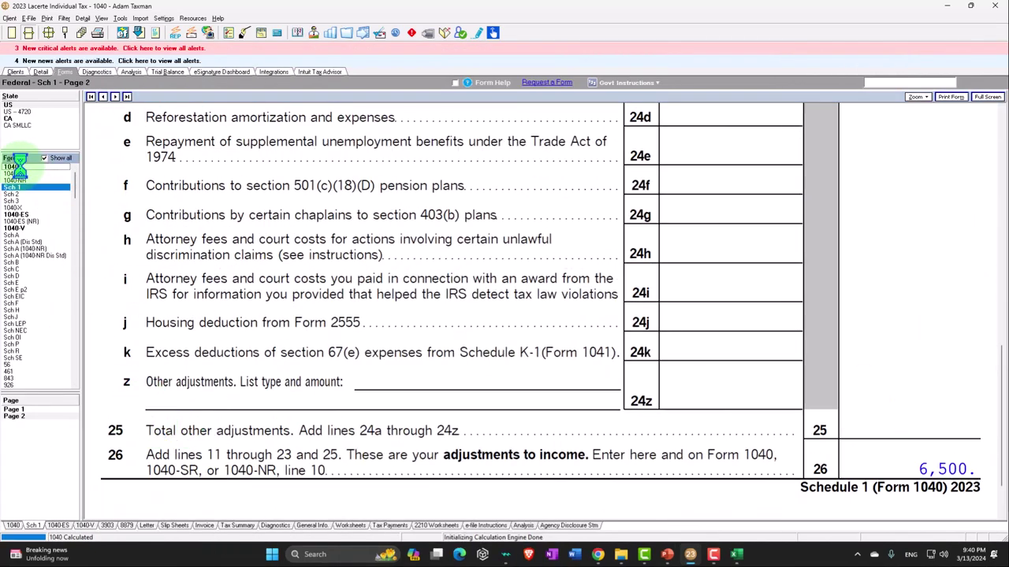
{"action": "scroll", "coordinate": [615, 347], "scroll_direction": "down", "scroll_amount": 10}
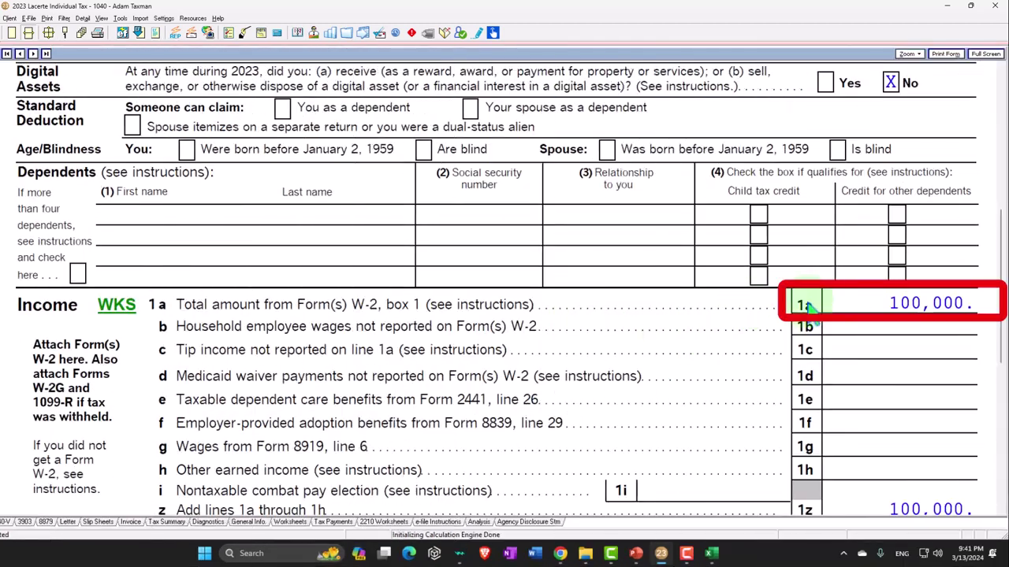
{"action": "scroll", "coordinate": [615, 347], "scroll_direction": "down", "scroll_amount": 6}
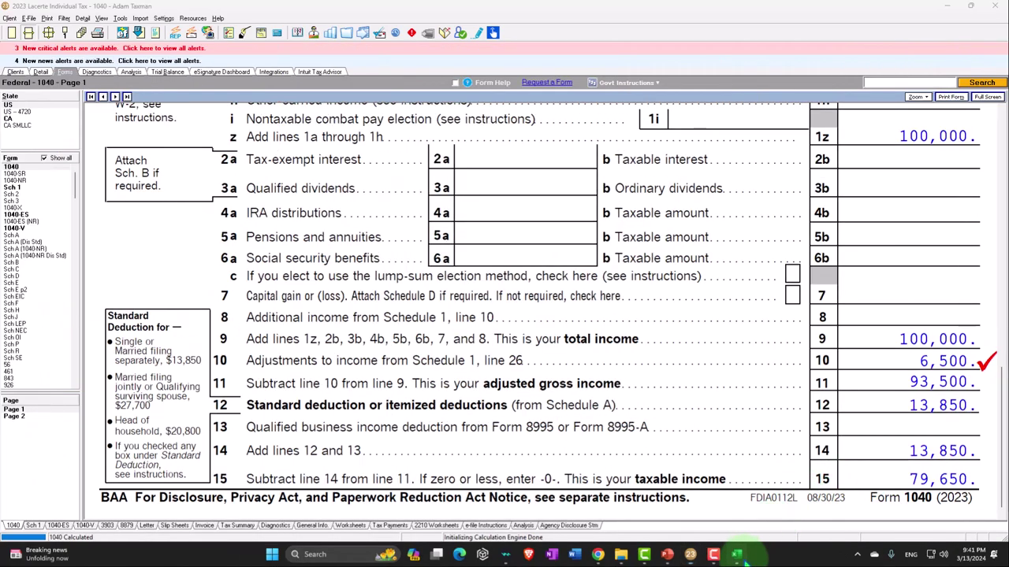
{"action": "left_click", "coordinate": [737, 554]}
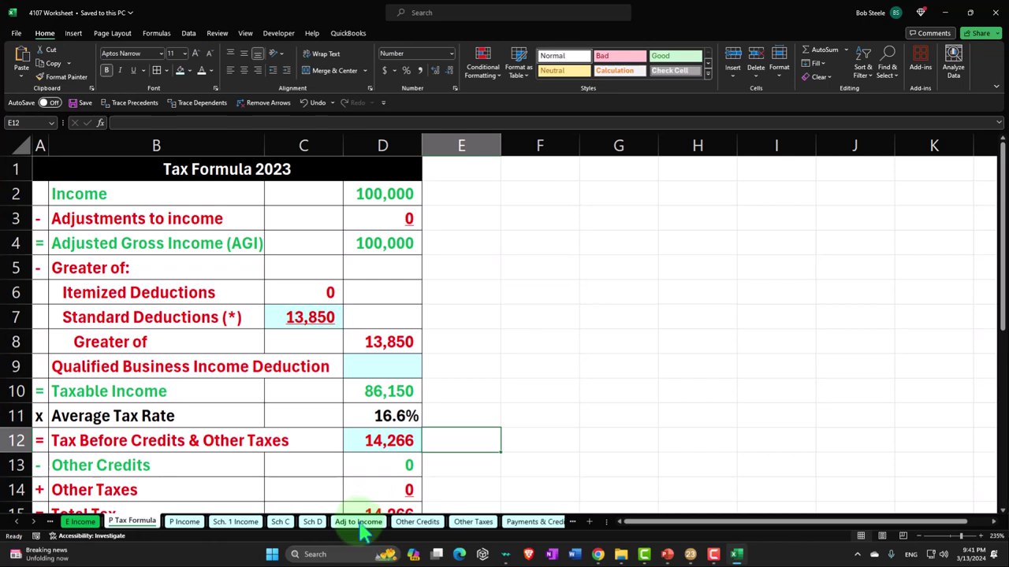
- On the Adj to Income sheet, move Total adj to income down to row 17 and label A14 'IRA'
{"action": "left_click", "coordinate": [444, 511]}
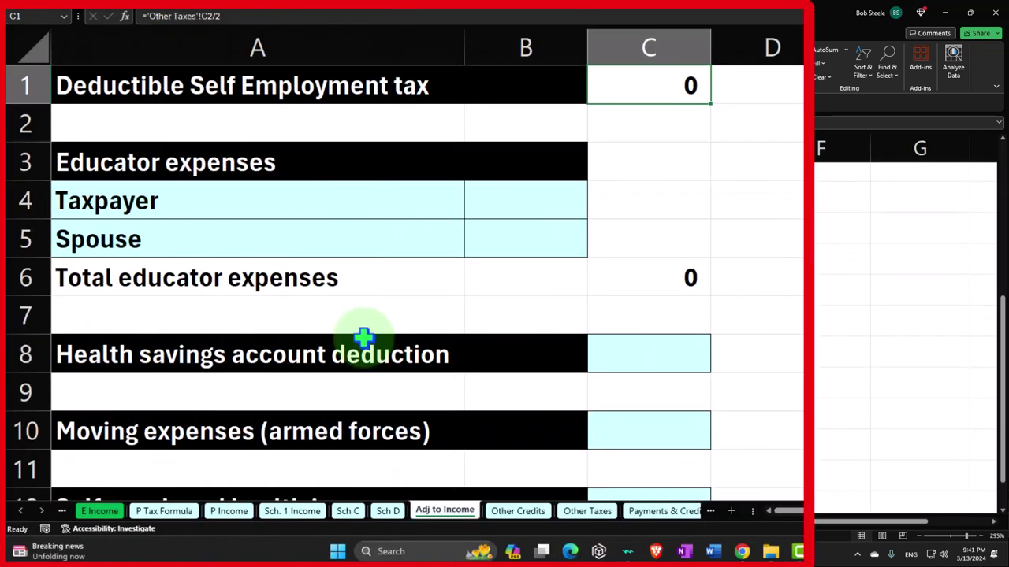
{"action": "scroll", "coordinate": [292, 382], "scroll_direction": "down", "scroll_amount": 3}
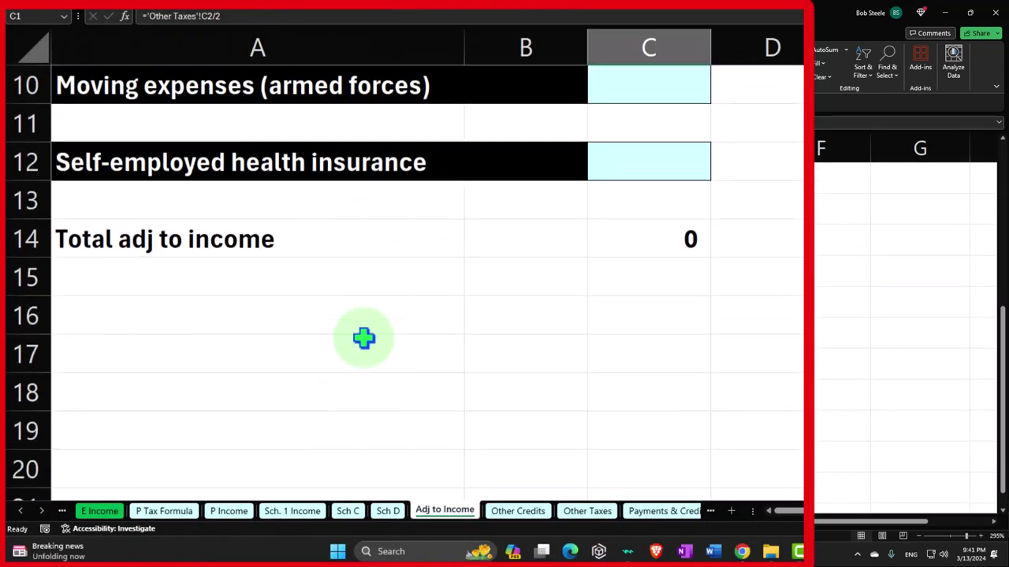
{"action": "left_click_drag", "start_coordinate": [230, 256], "coordinate": [607, 239]}
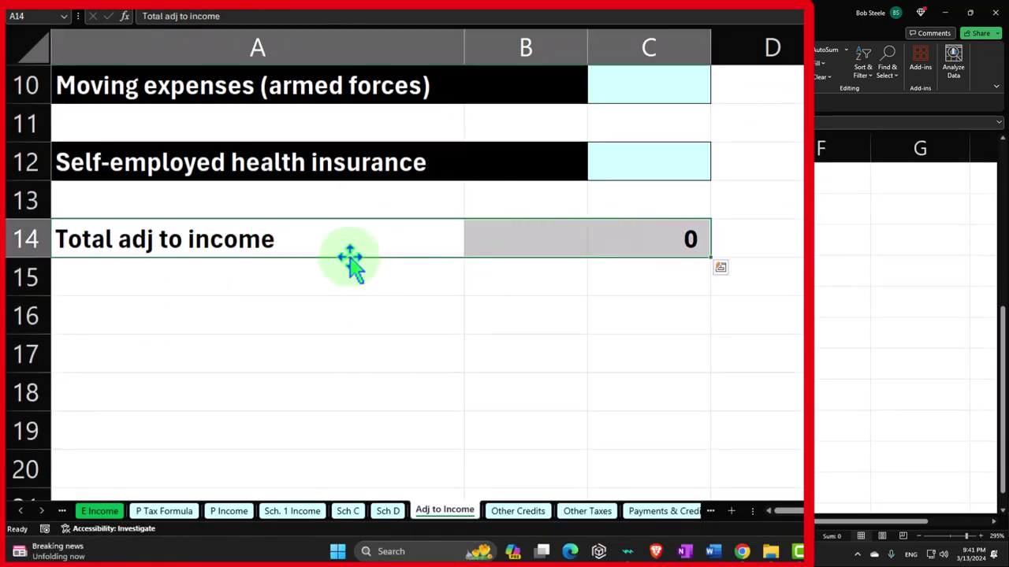
{"action": "left_click_drag", "start_coordinate": [349, 257], "coordinate": [342, 367]}
{"action": "left_click", "coordinate": [148, 235]}
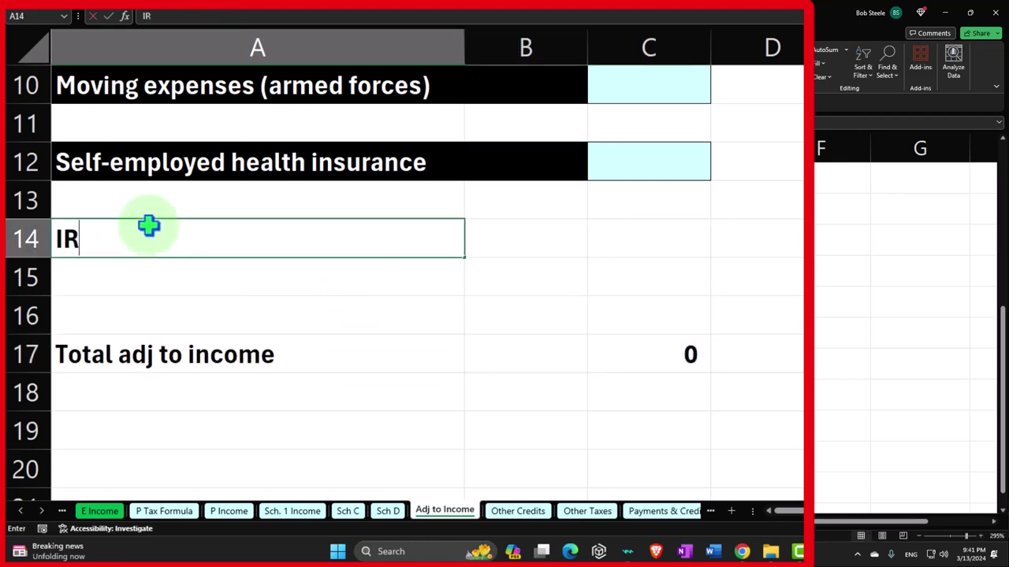
{"action": "type", "text": "IRA"}
{"action": "key", "text": "Return"}
{"action": "left_click_drag", "start_coordinate": [228, 356], "coordinate": [628, 429]}
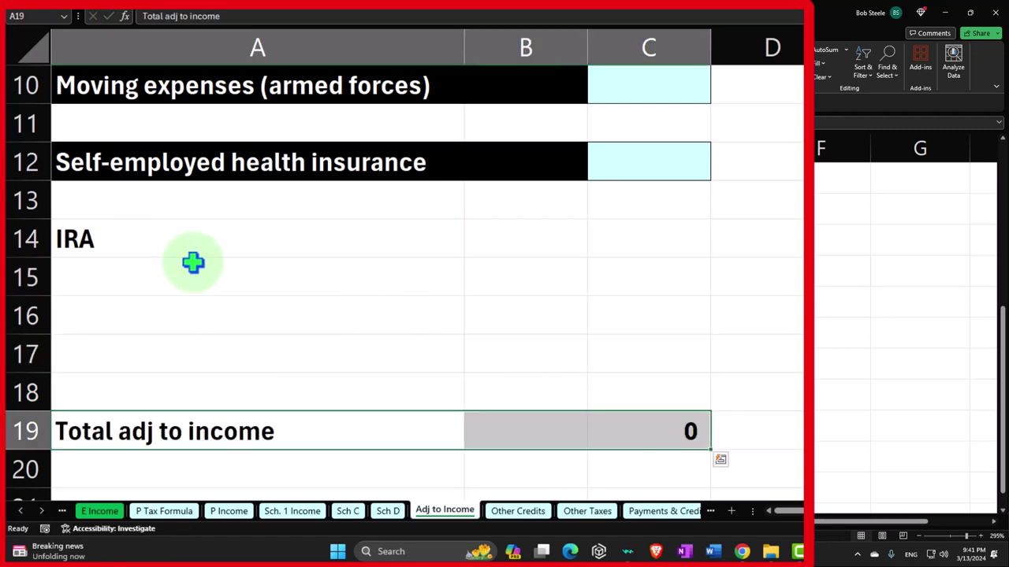
- Fill the IRA heading cells black and the A15:B16 input cells light blue
{"action": "left_click", "coordinate": [252, 242]}
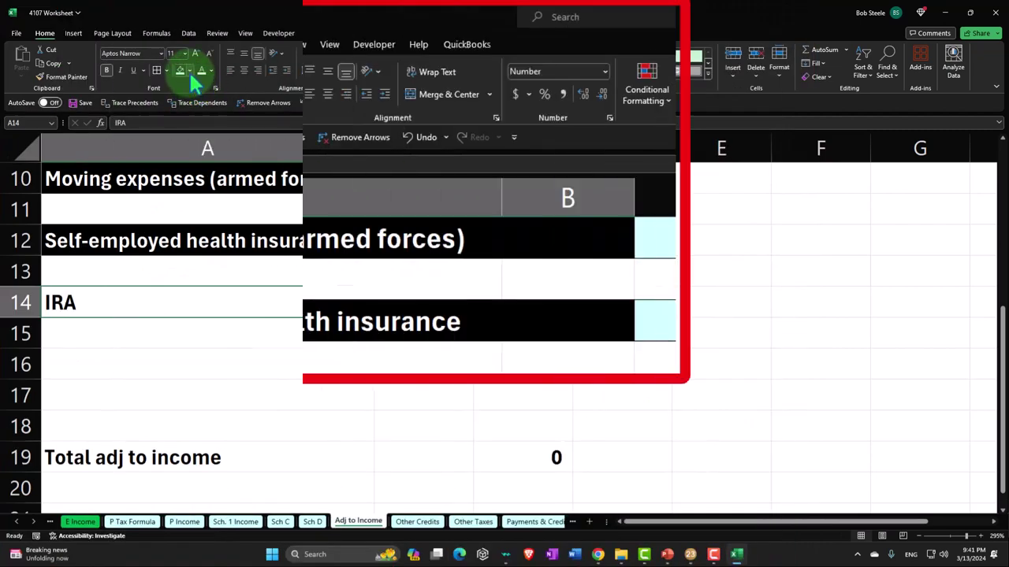
{"action": "left_click", "coordinate": [254, 93]}
{"action": "left_click", "coordinate": [252, 131]}
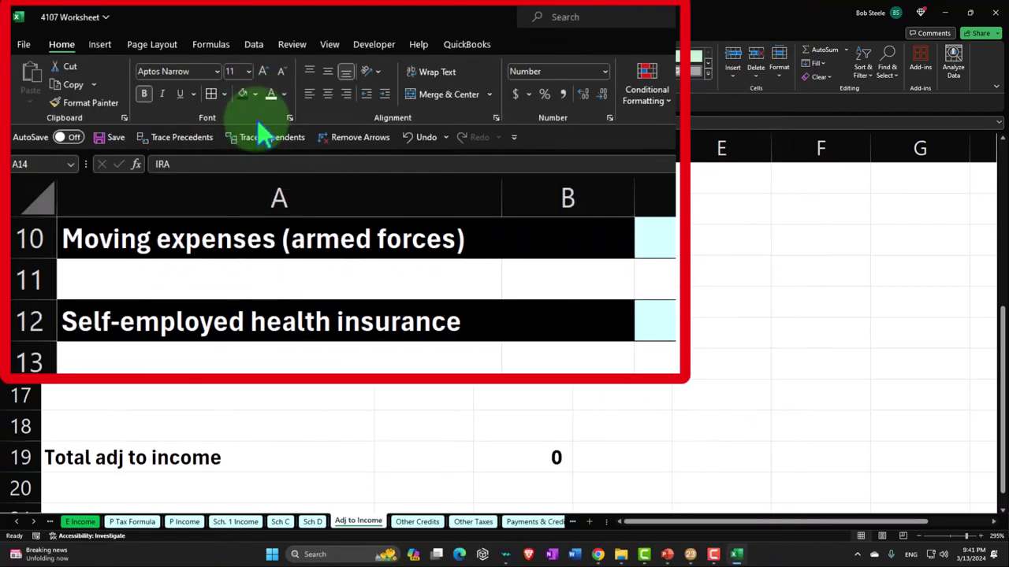
{"action": "left_click", "coordinate": [128, 327]}
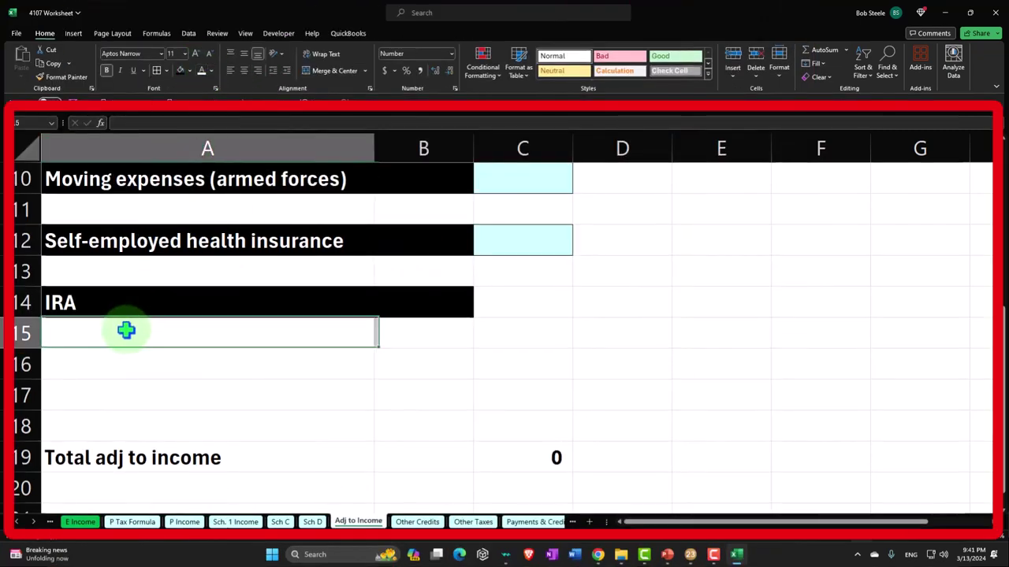
{"action": "left_click_drag", "start_coordinate": [147, 334], "coordinate": [394, 355]}
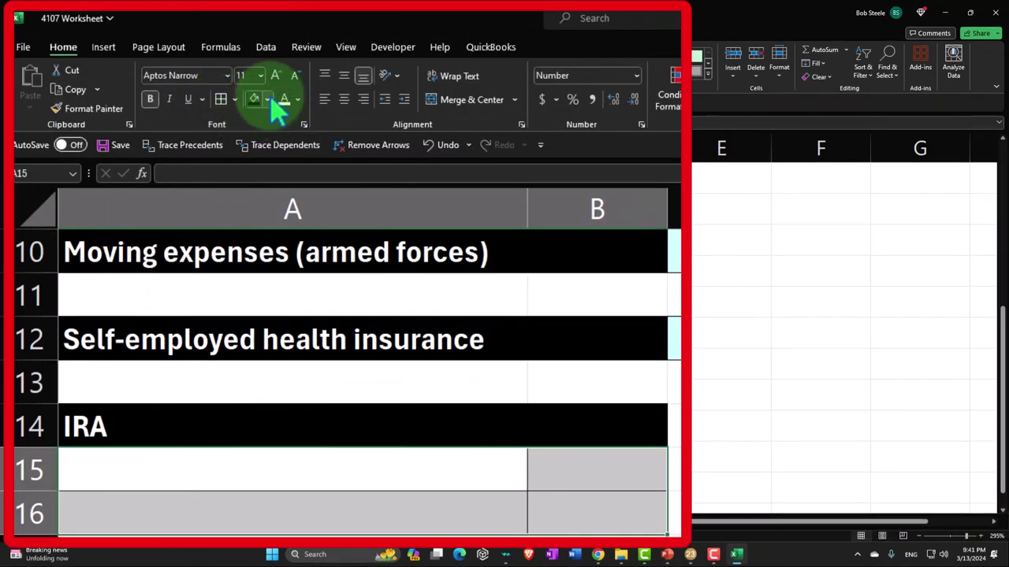
{"action": "left_click", "coordinate": [269, 100]}
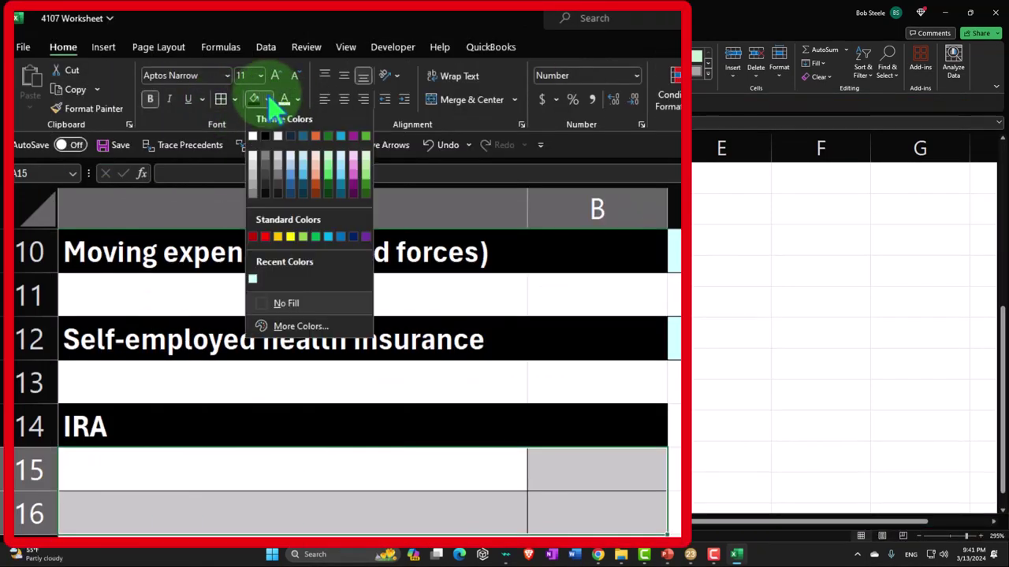
{"action": "left_click", "coordinate": [253, 281]}
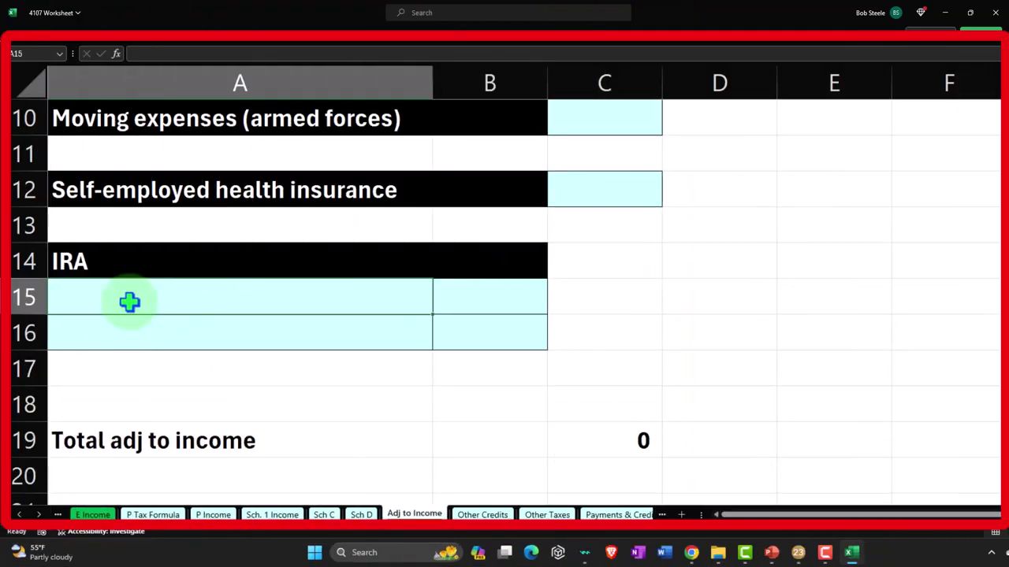
- Enter 6,500 in B15 and add 'Max' and 'over 50' limit labels in E14:F14
{"action": "key", "text": "Right"}
{"action": "type", "text": "6,50"}
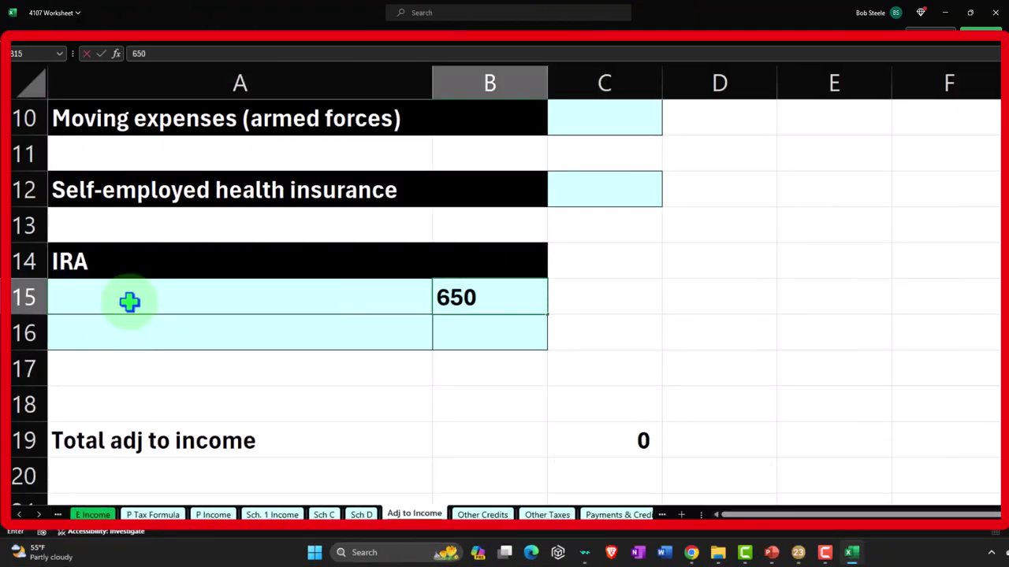
{"action": "type", "text": "0"}
{"action": "key", "text": "Return"}
{"action": "key", "text": "Down"}
{"action": "key", "text": "Right"}
{"action": "key", "text": "Right"}
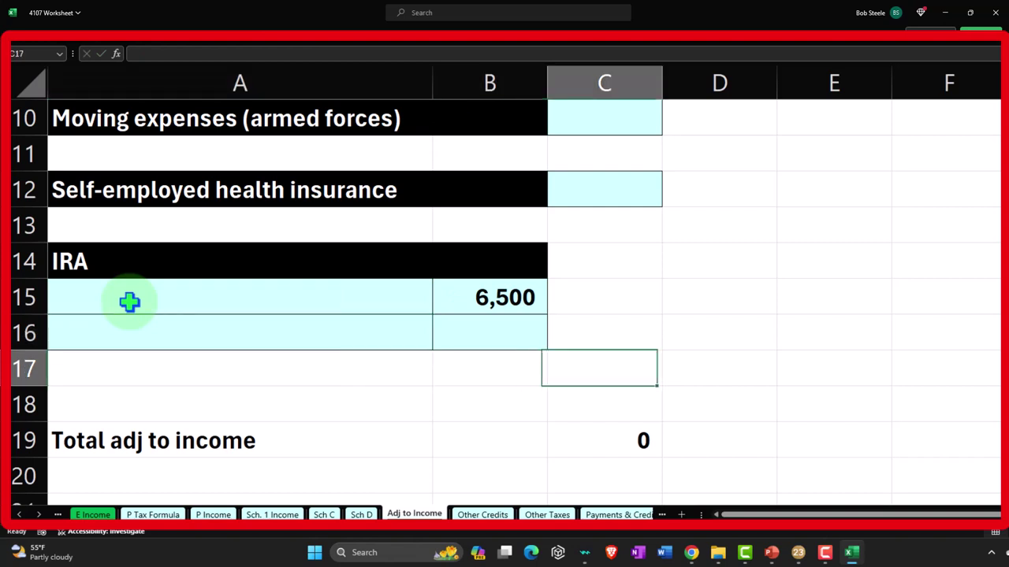
{"action": "key", "text": "Right"}
{"action": "key", "text": "Right"}
{"action": "key", "text": "Up"}
{"action": "key", "text": "Up"}
{"action": "key", "text": "Up"}
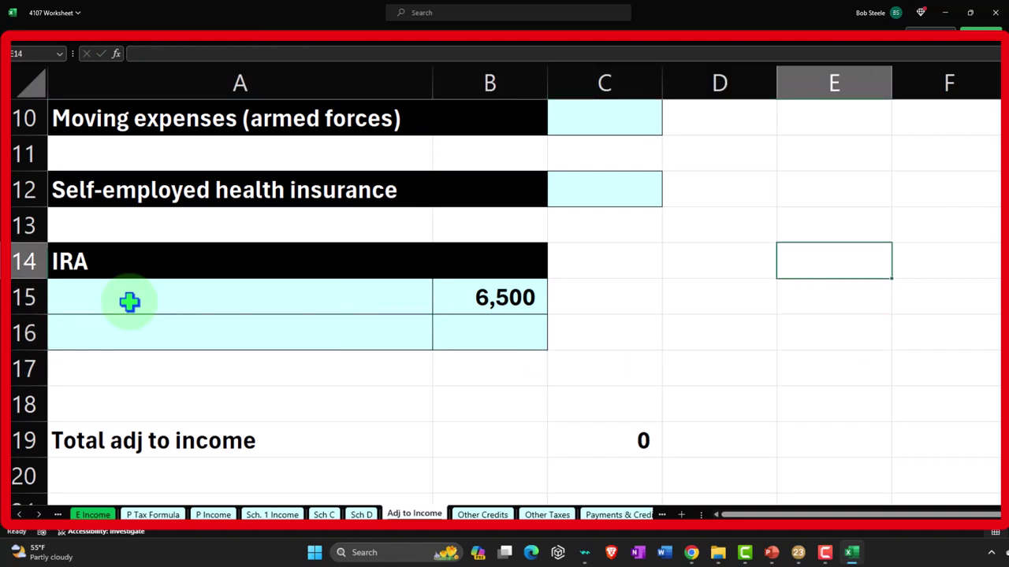
{"action": "key", "text": "Tab"}
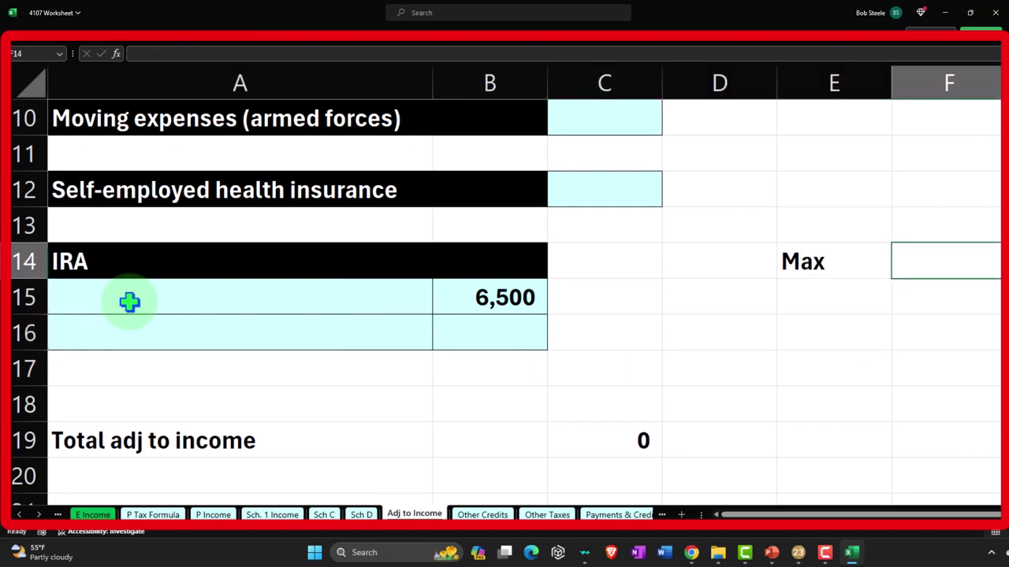
{"action": "key", "text": "Up"}
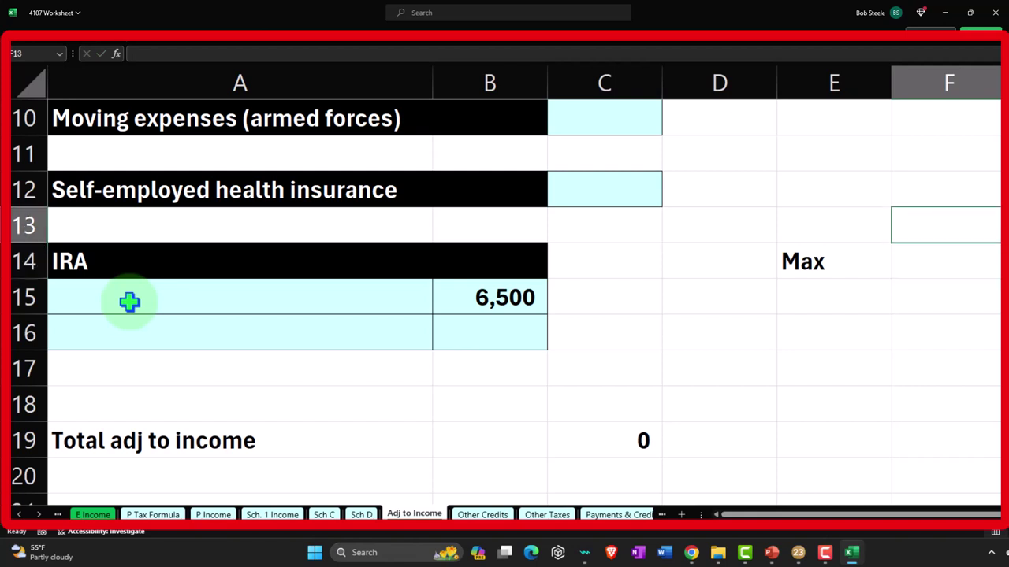
{"action": "key", "text": "Down"}
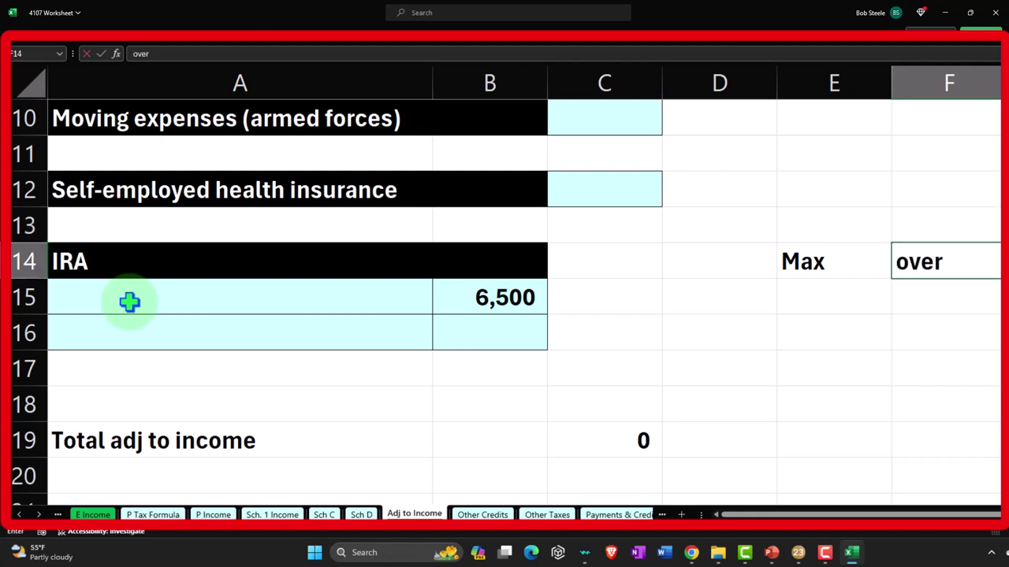
{"action": "type", "text": "over 50"}
{"action": "key", "text": "Return"}
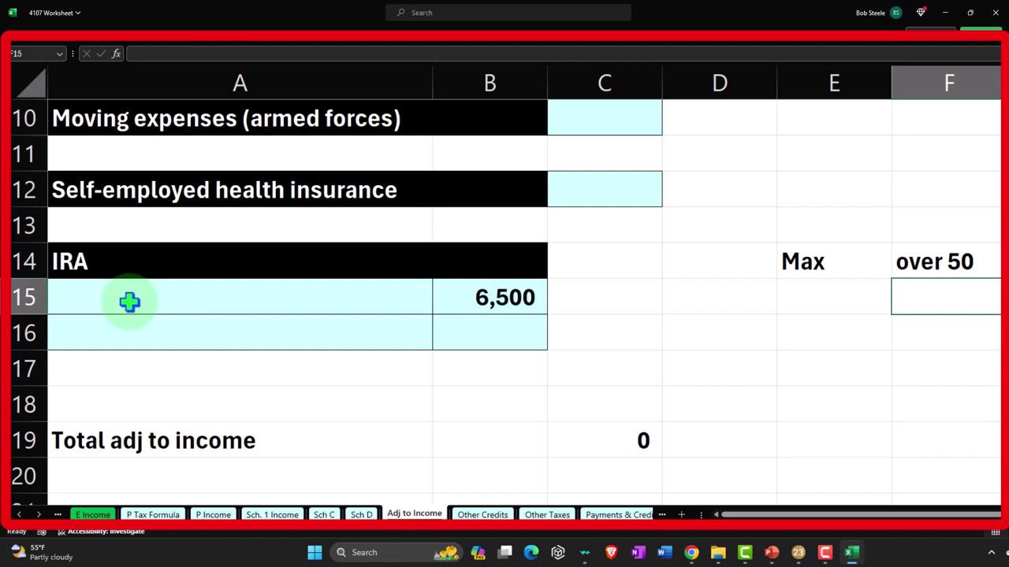
- Enter limits 6,500 in E15 and 7,500 in F15, and make B15 =E15
{"action": "key", "text": "Left"}
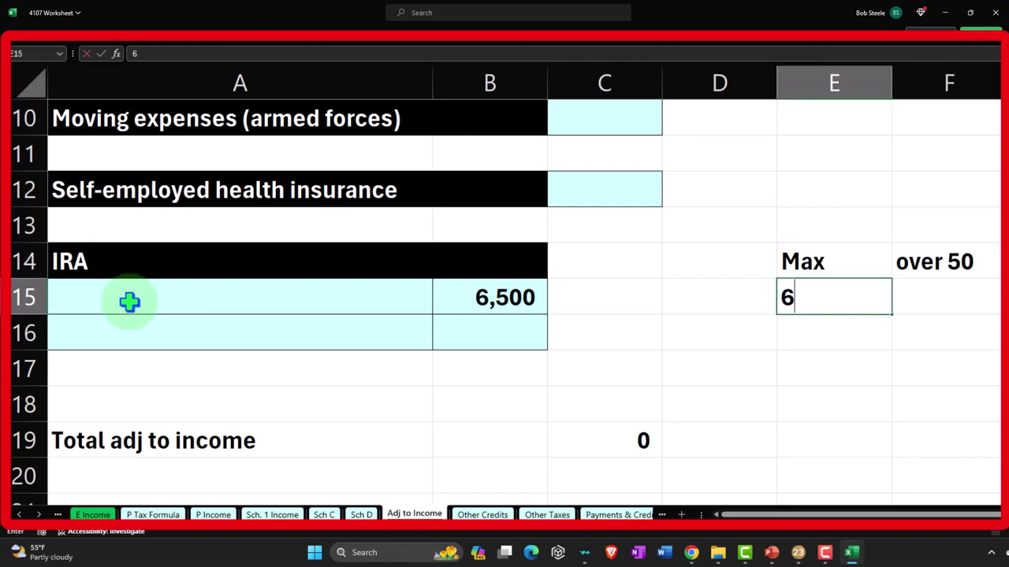
{"action": "type", "text": "6,500"}
{"action": "key", "text": "Return"}
{"action": "key", "text": "Right"}
{"action": "key", "text": "Up"}
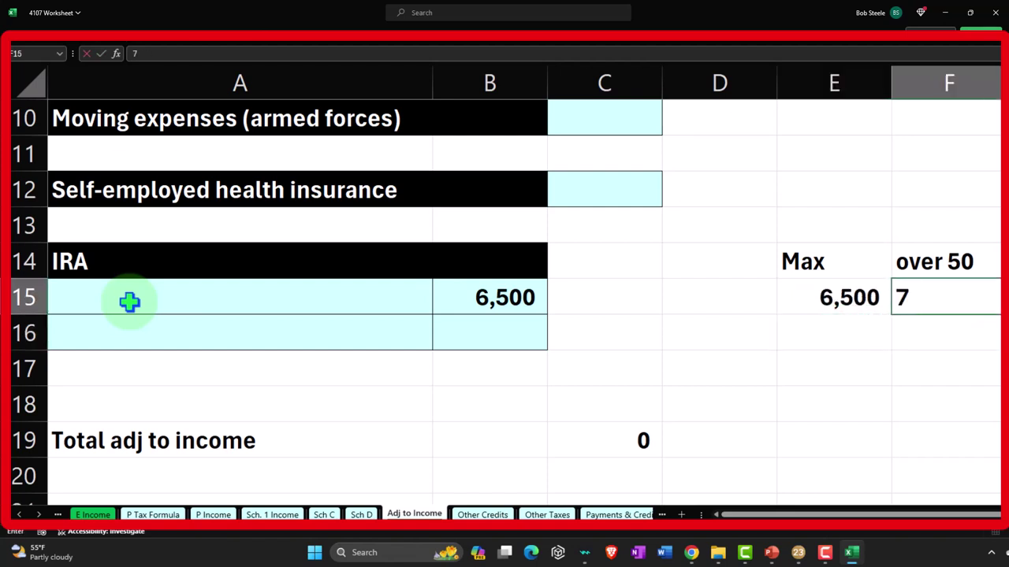
{"action": "type", "text": "7500"}
{"action": "key", "text": "Return"}
{"action": "key", "text": "Up"}
{"action": "key", "text": "Left"}
{"action": "key", "text": "Left"}
{"action": "key", "text": "Left"}
{"action": "key", "text": "Left"}
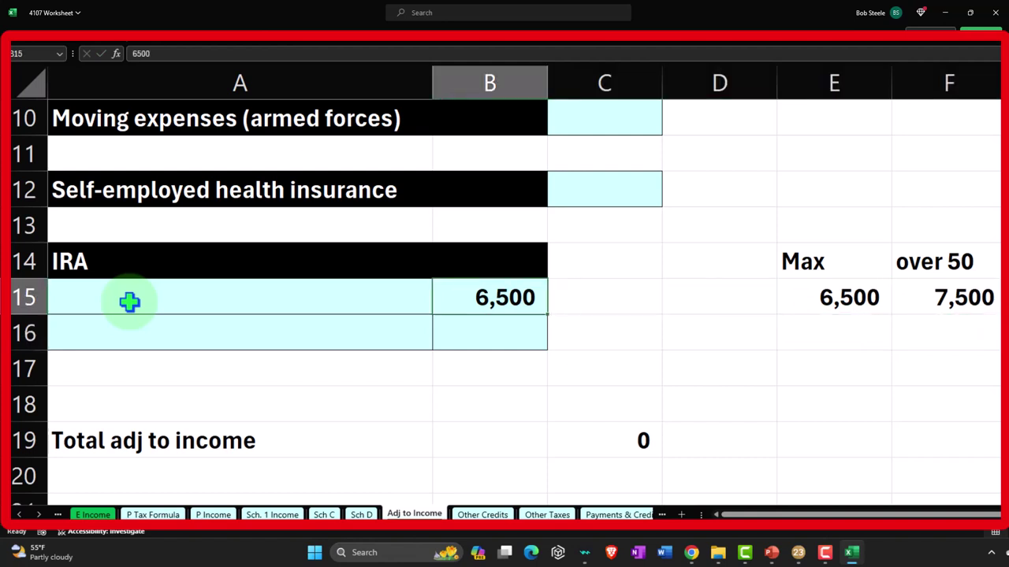
{"action": "type", "text": "6500"}
{"action": "key", "text": "BackSpace"}
{"action": "key", "text": "BackSpace"}
{"action": "key", "text": "BackSpace"}
{"action": "key", "text": "BackSpace"}
{"action": "type", "text": "="}
{"action": "key", "text": "Right"}
{"action": "key", "text": "Right"}
{"action": "key", "text": "Right"}
{"action": "key", "text": "Return"}
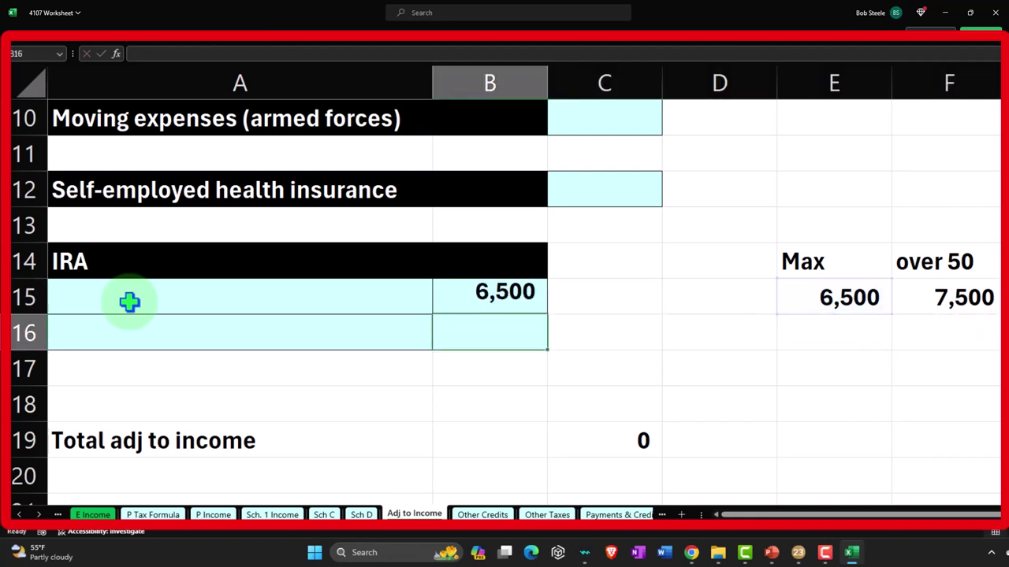
- Add a 'Total IRA' row in A17 with =SUM(B15:B16) giving 6,500 in C17
{"action": "left_click", "coordinate": [124, 362]}
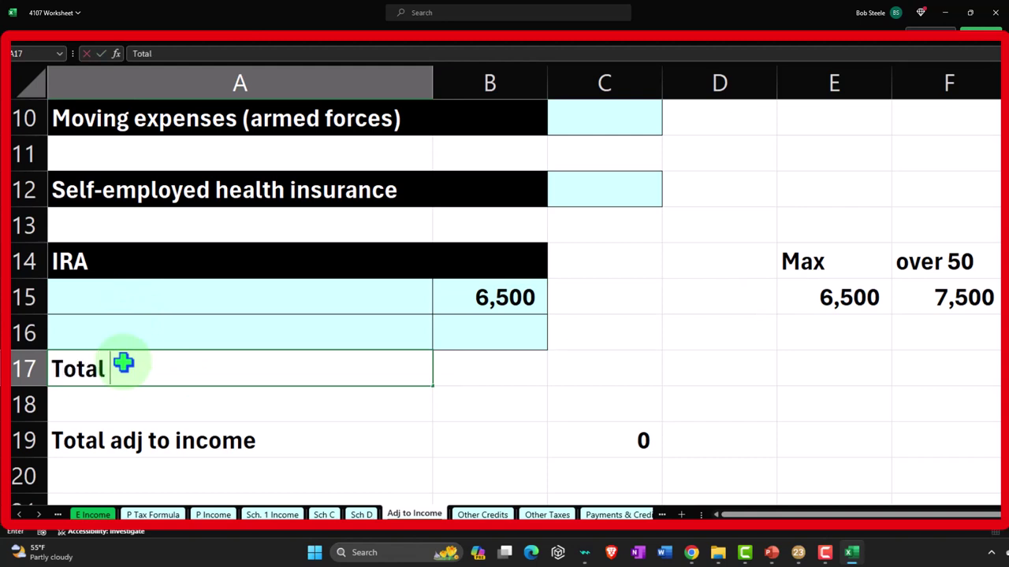
{"action": "type", "text": "Total IRA"}
{"action": "key", "text": "Right"}
{"action": "key", "text": "Right"}
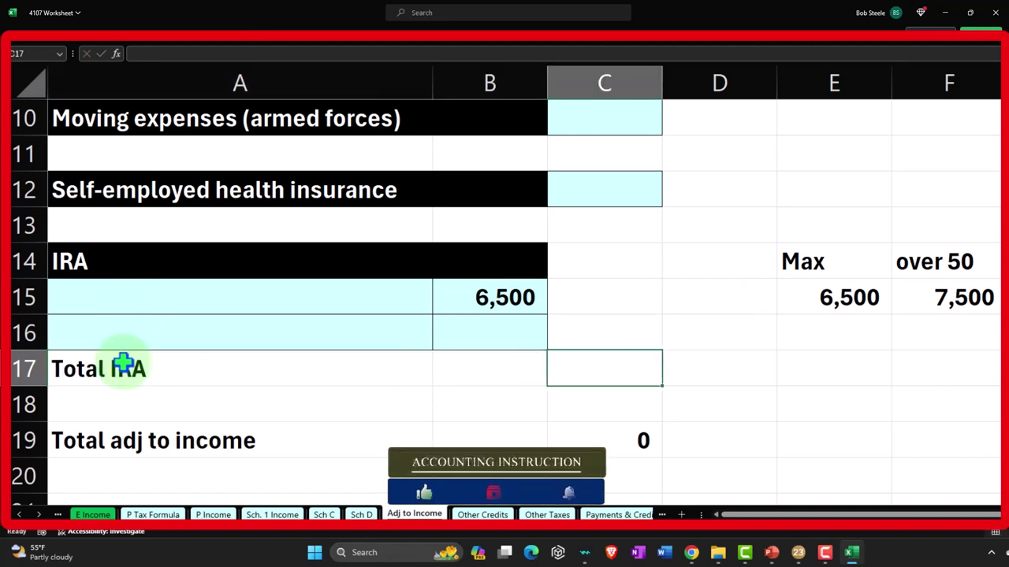
{"action": "type", "text": "=sum("}
{"action": "key", "text": "Left"}
{"action": "key", "text": "Up"}
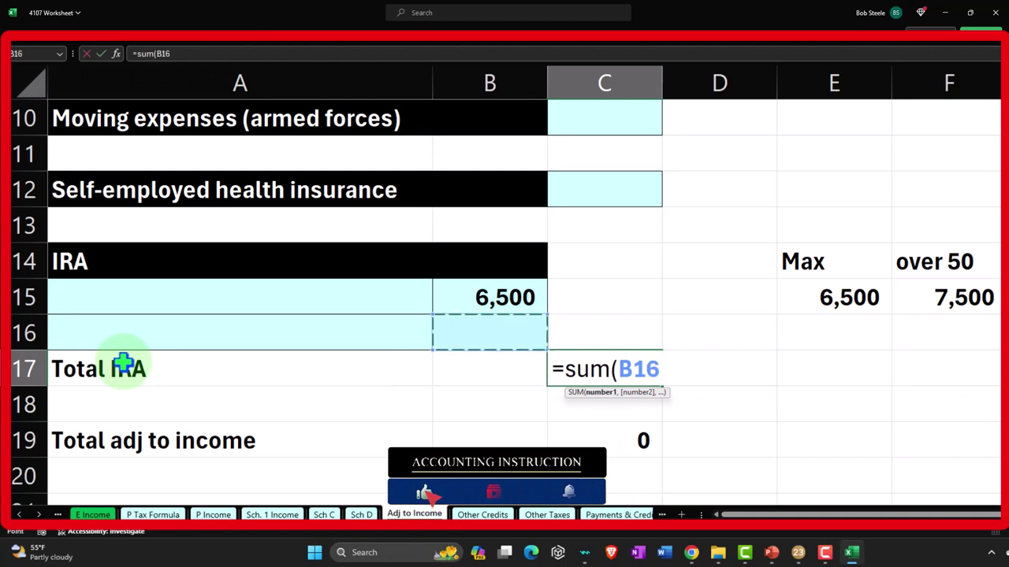
{"action": "key", "text": "shift+Up"}
{"action": "key", "text": "Return"}
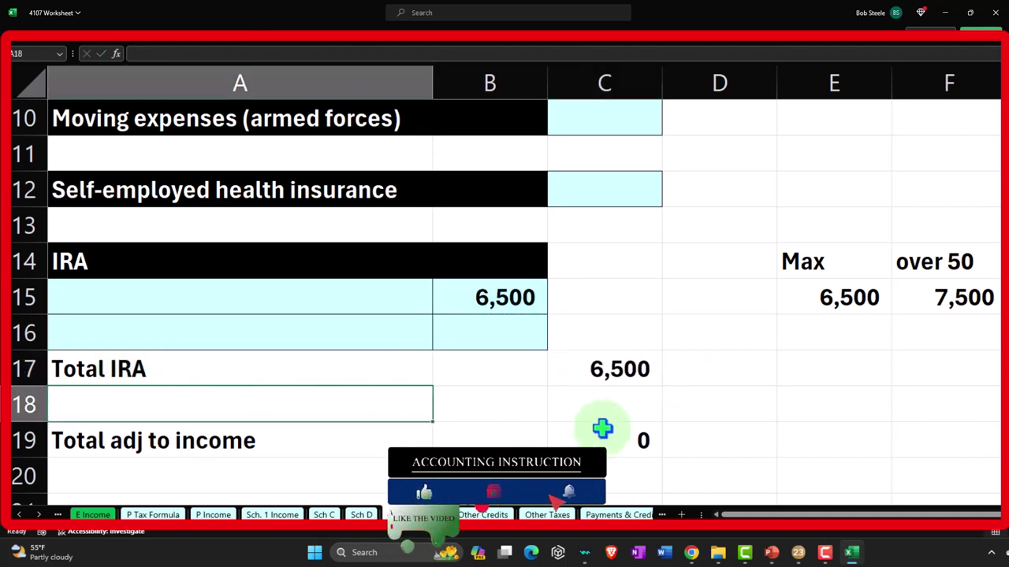
- Border the IRA block A15:C17 and extend the Total adj to income sum down to C17
{"action": "left_click", "coordinate": [619, 368]}
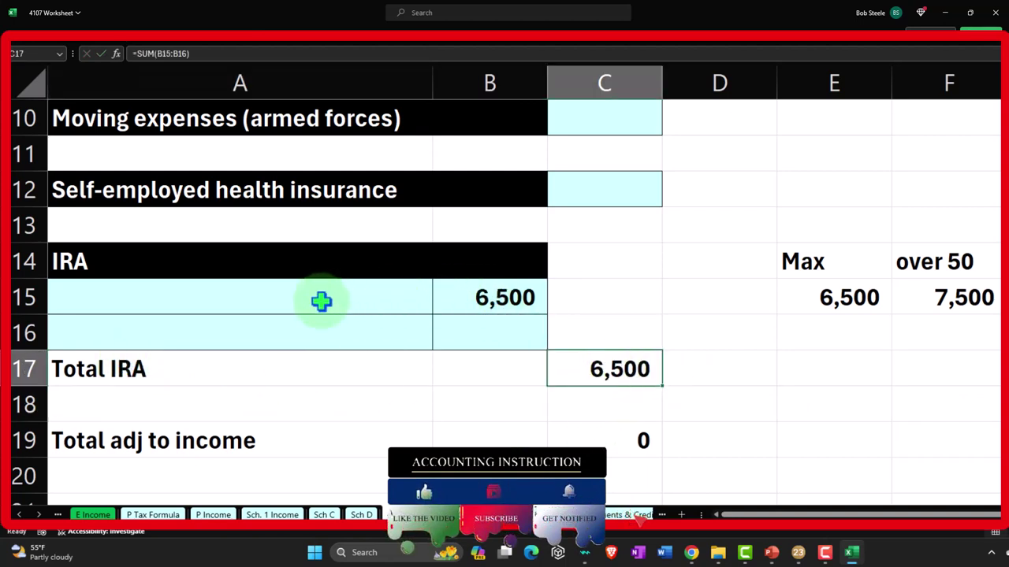
{"action": "left_click_drag", "start_coordinate": [274, 301], "coordinate": [583, 378]}
{"action": "left_click", "coordinate": [157, 70]}
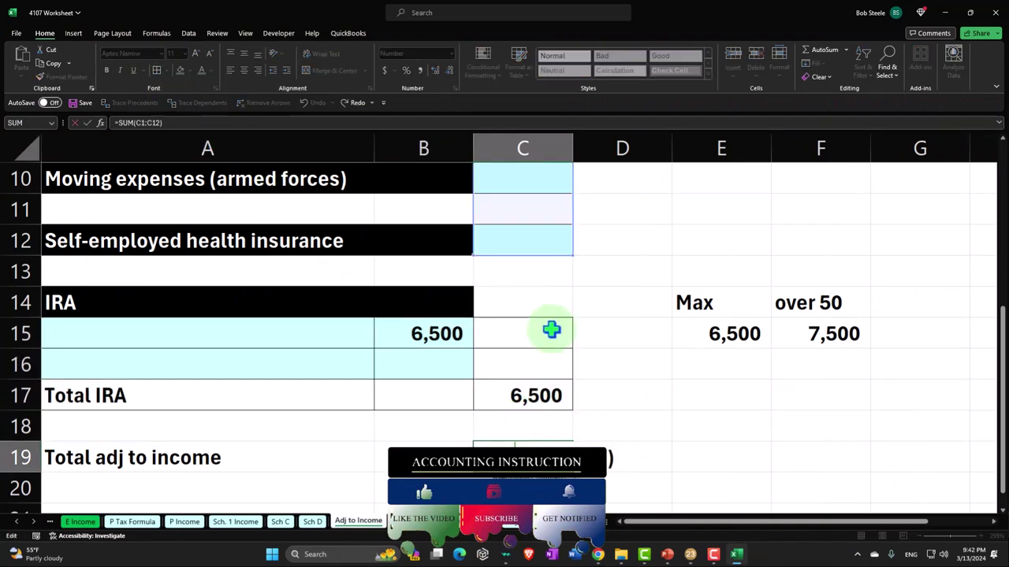
{"action": "left_click_drag", "start_coordinate": [552, 329], "coordinate": [569, 259]}
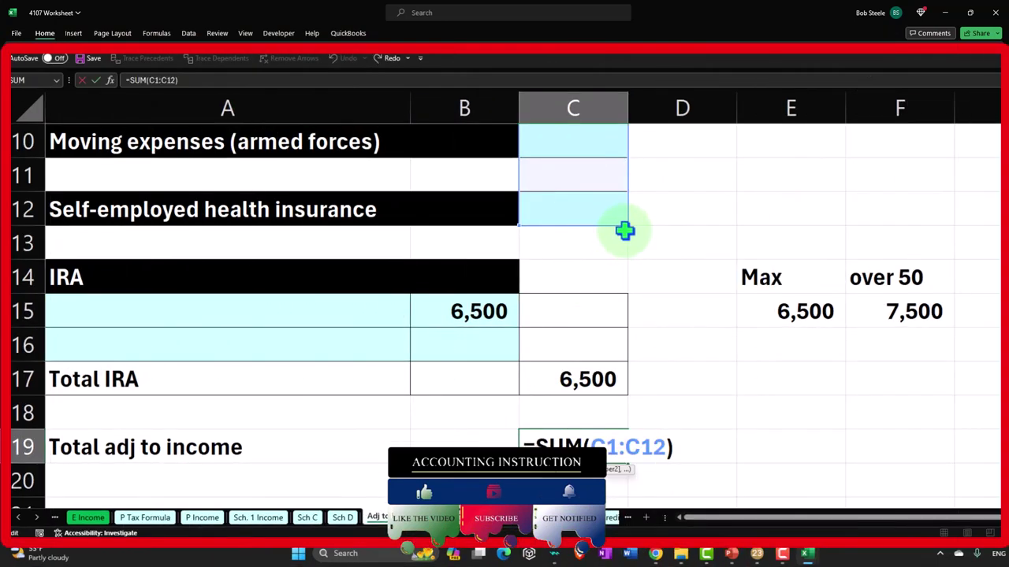
{"action": "left_click_drag", "start_coordinate": [626, 225], "coordinate": [622, 398]}
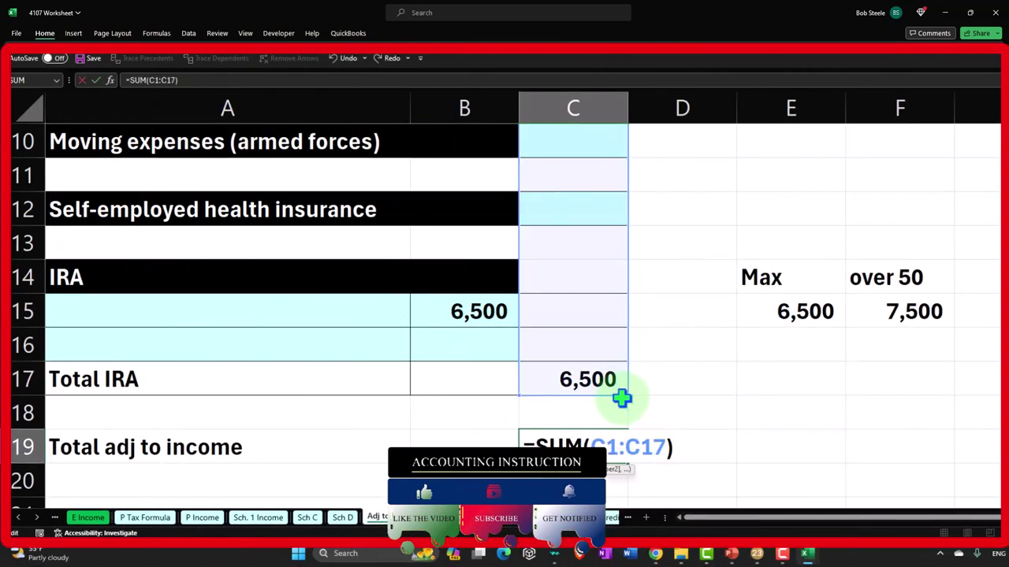
{"action": "key", "text": "Return"}
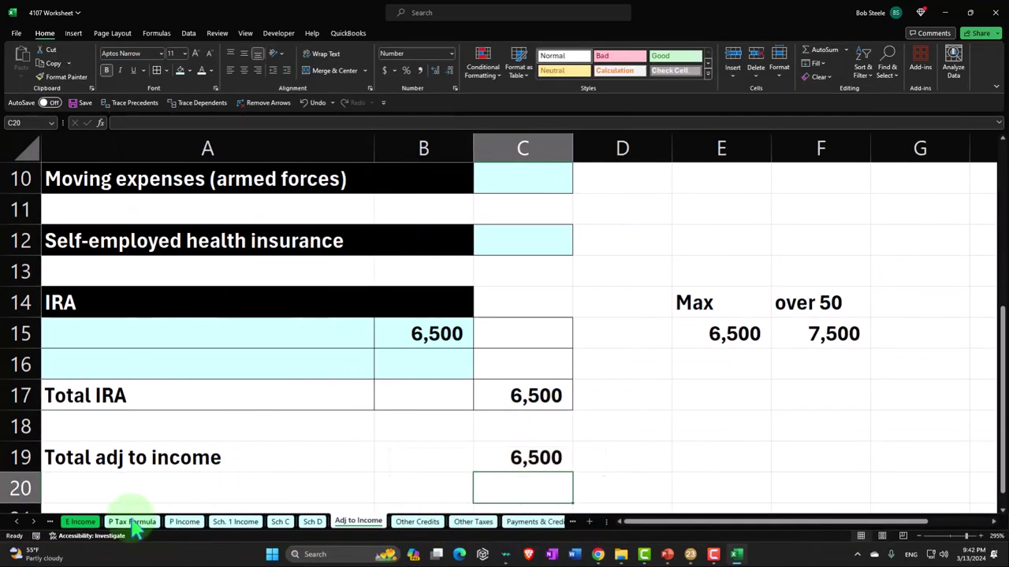
{"action": "left_click", "coordinate": [140, 518]}
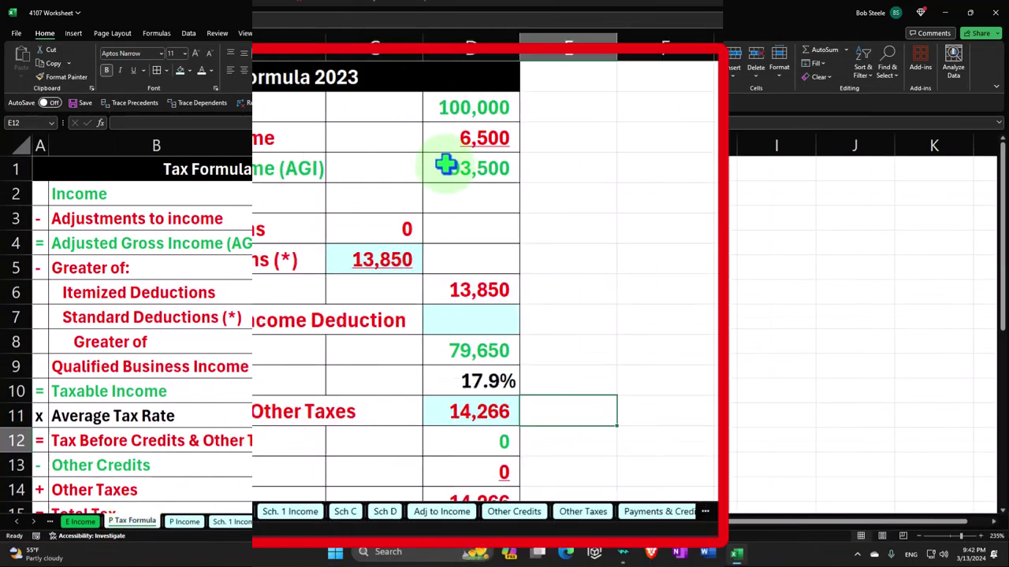
- Compare the worksheet's income, 6,500 adjustments, 93,500 AGI and taxable income with Form 1040
{"action": "left_click", "coordinate": [472, 108]}
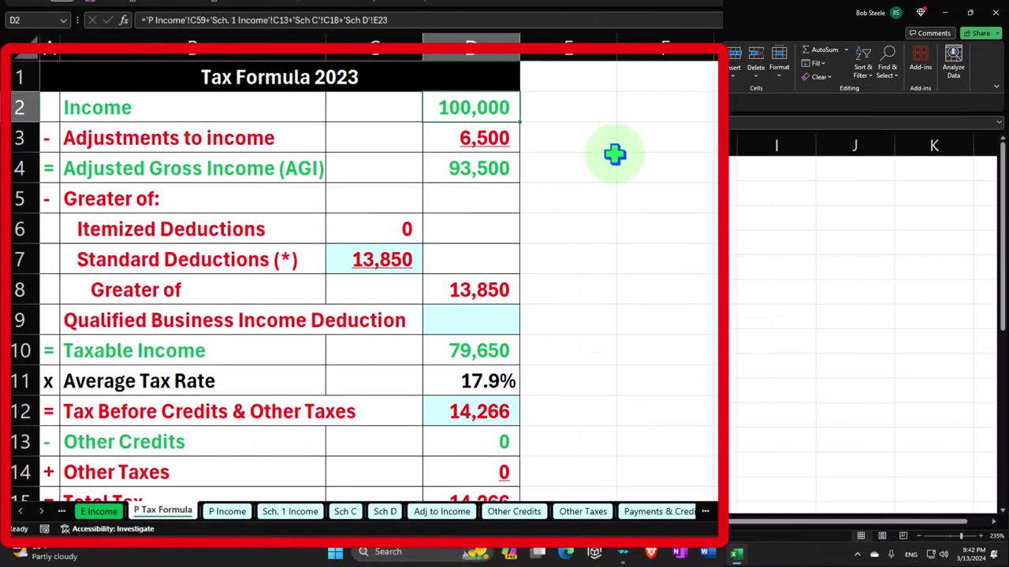
{"action": "key", "text": "Down"}
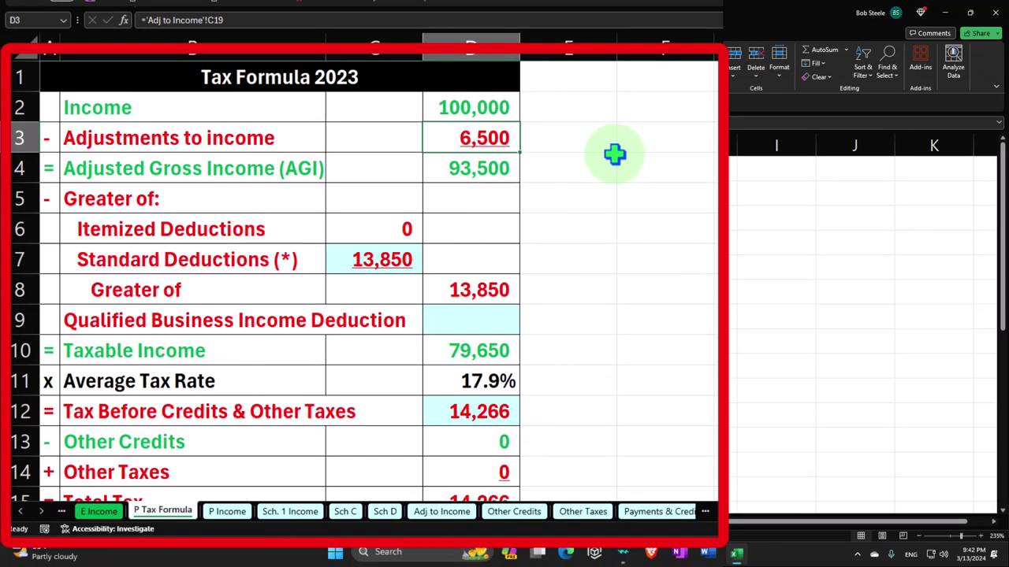
{"action": "key", "text": "Down"}
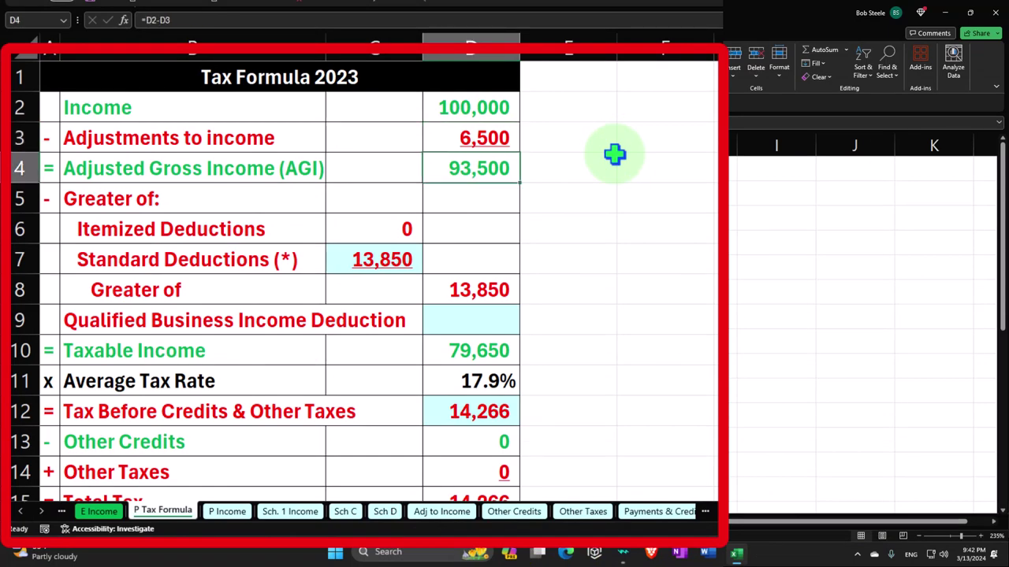
{"action": "left_click", "coordinate": [736, 553]}
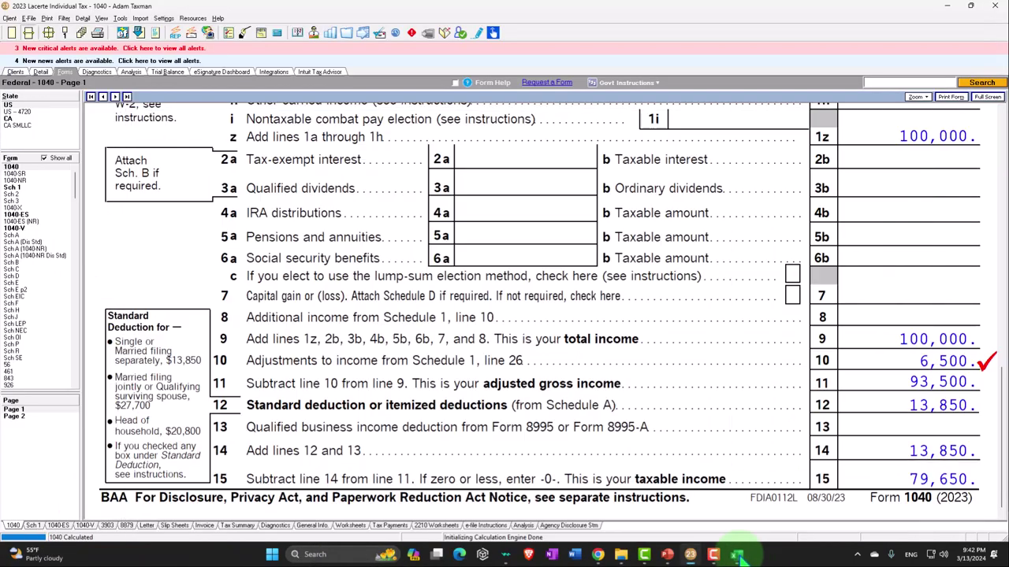
{"action": "left_click", "coordinate": [741, 551]}
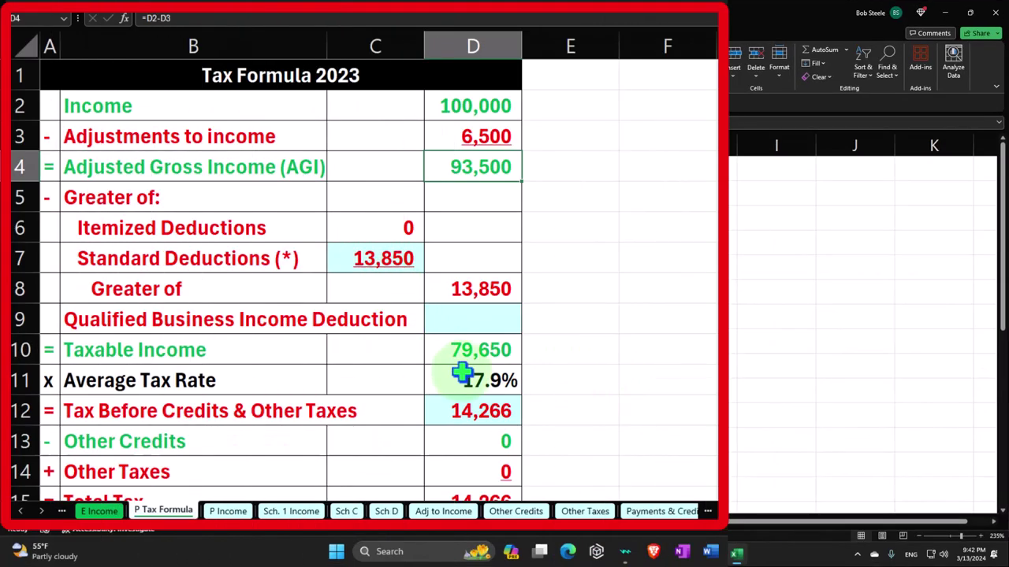
{"action": "left_click", "coordinate": [480, 349]}
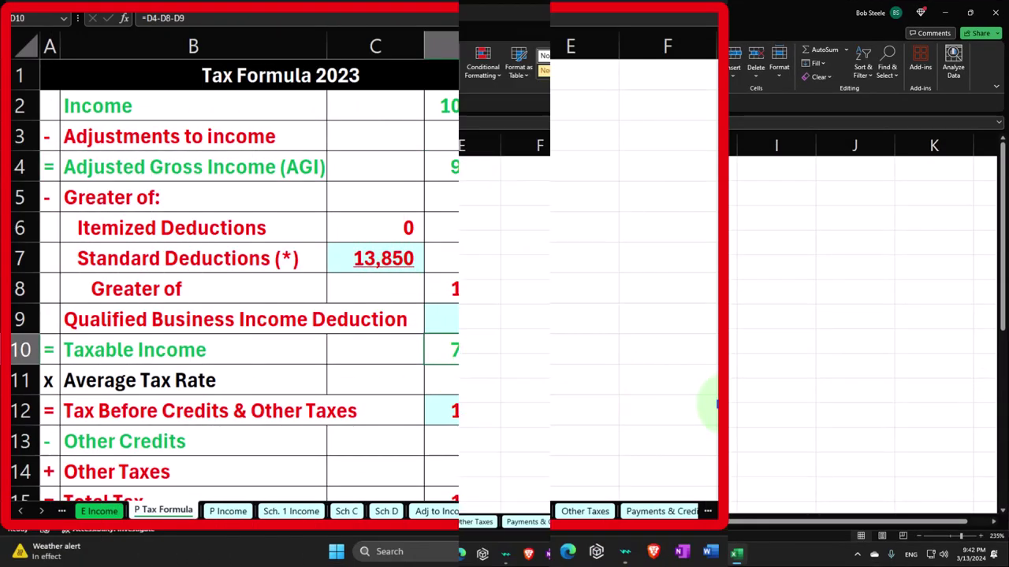
{"action": "left_click", "coordinate": [737, 553]}
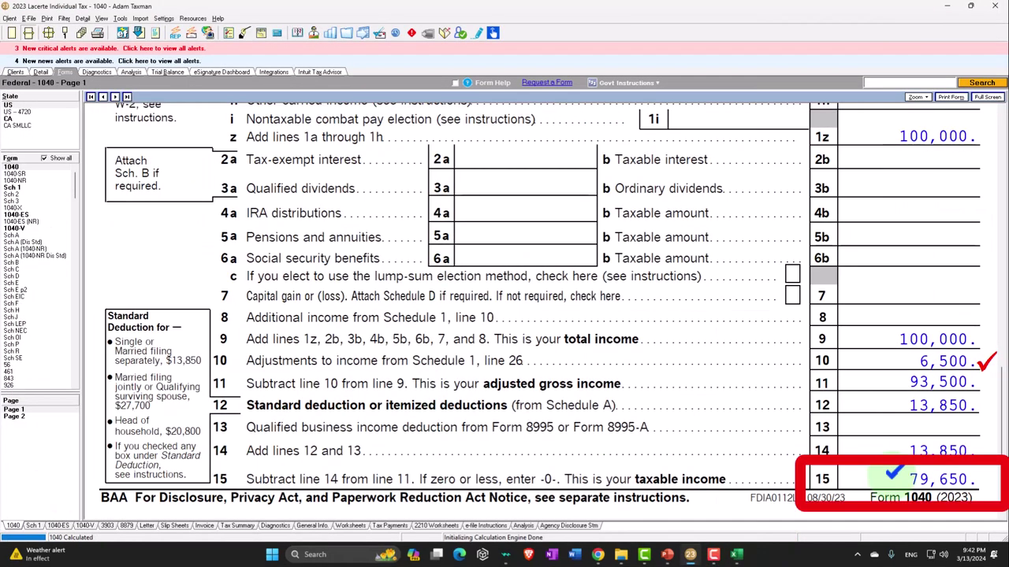
{"action": "left_click", "coordinate": [24, 410]}
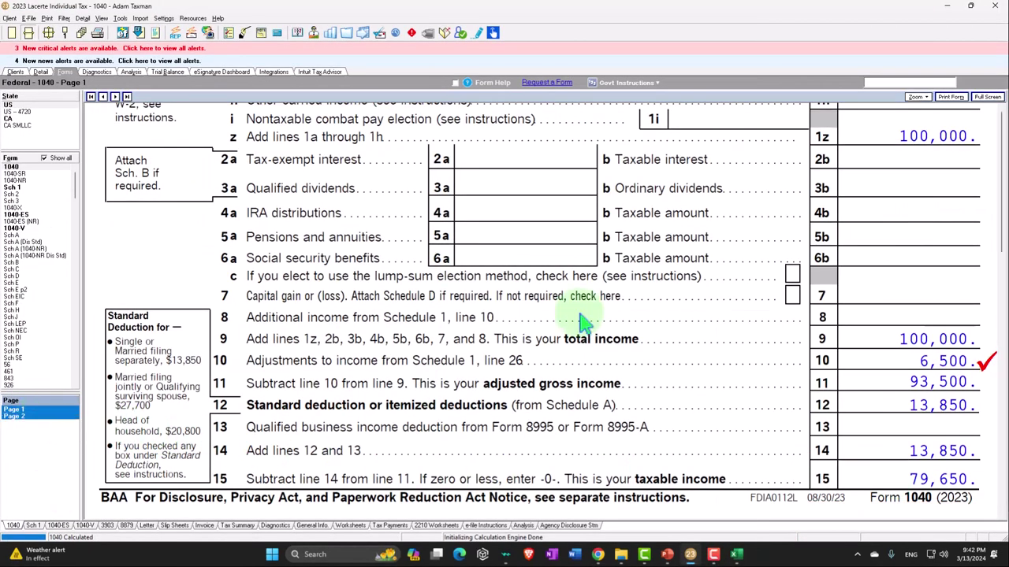
{"action": "scroll", "coordinate": [592, 321], "scroll_direction": "down", "scroll_amount": 3}
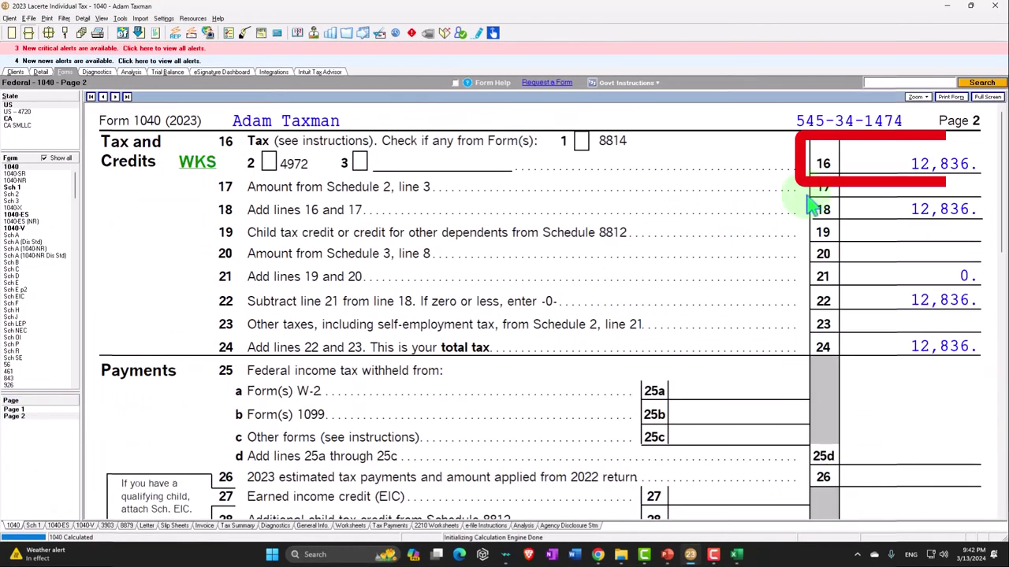
{"action": "left_click", "coordinate": [737, 554]}
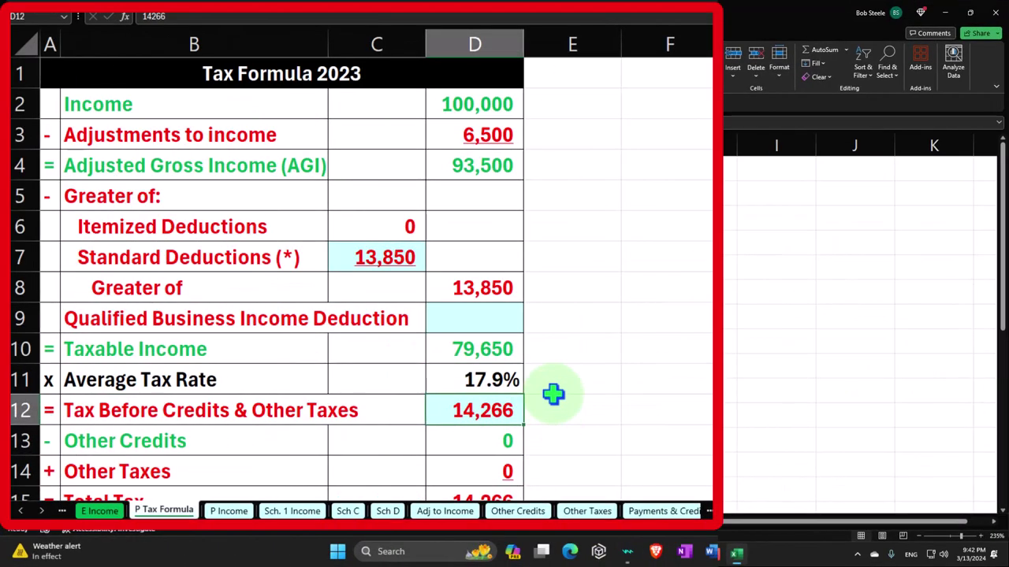
- Enter 12,836 as tax before credits in D12, giving a 16.1% average rate
{"action": "type", "text": "12,836"}
{"action": "key", "text": "Return"}
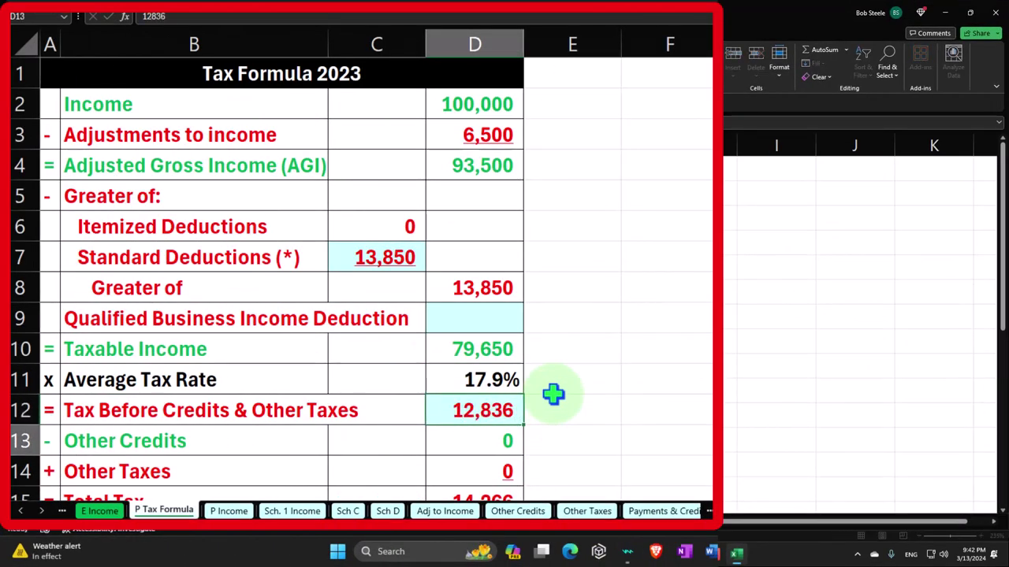
{"action": "left_click", "coordinate": [737, 554]}
{"action": "left_click", "coordinate": [30, 416]}
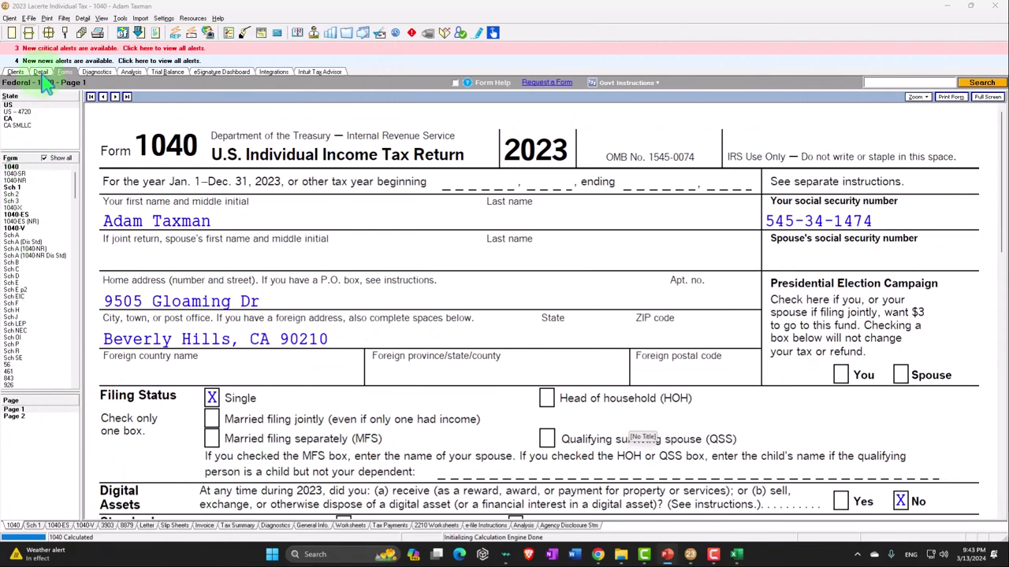
- Open Client Information and compute 2023 minus 53 in the Calculator
{"action": "left_click", "coordinate": [40, 73]}
{"action": "left_click", "coordinate": [59, 525]}
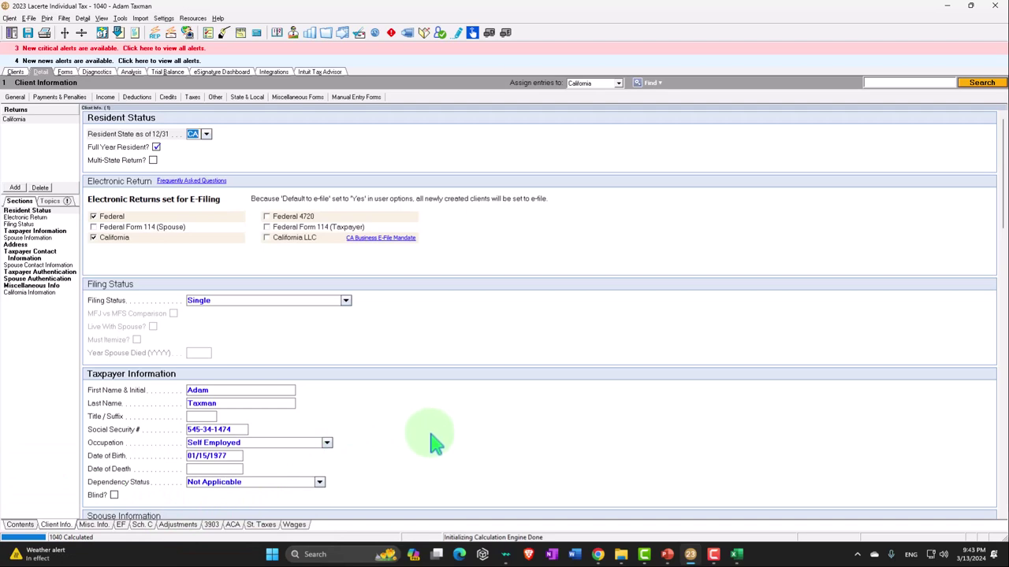
{"action": "scroll", "coordinate": [432, 442], "scroll_direction": "down", "scroll_amount": 1}
{"action": "left_click", "coordinate": [314, 554]}
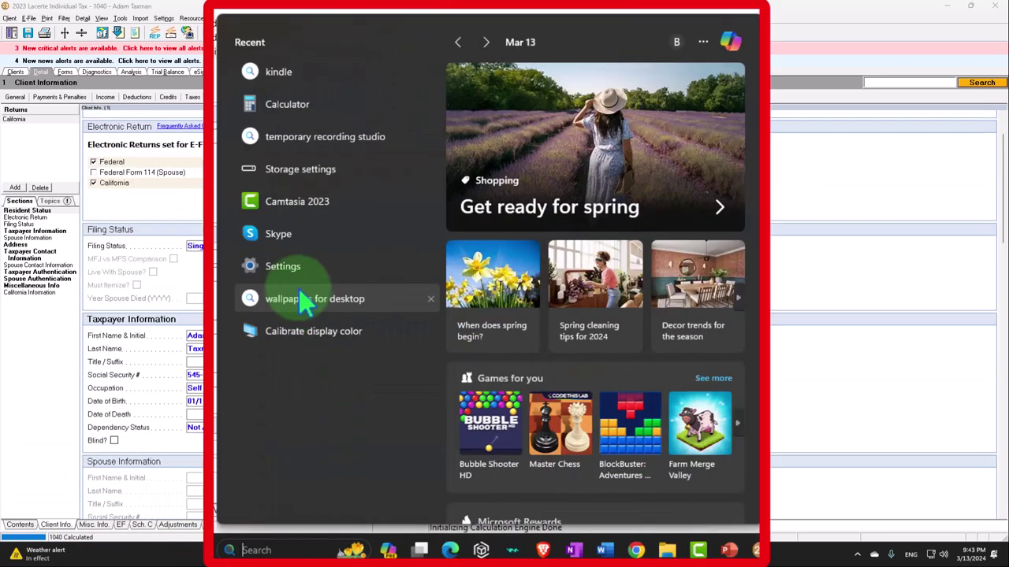
{"action": "left_click", "coordinate": [352, 246]}
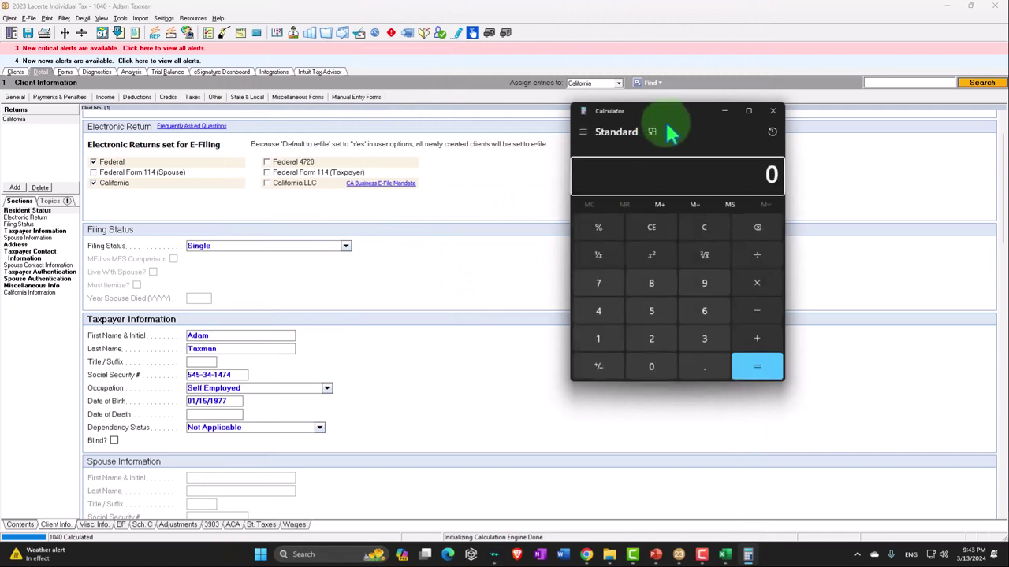
{"action": "left_click", "coordinate": [659, 129]}
{"action": "left_click_drag", "start_coordinate": [840, 34], "coordinate": [496, 284]}
{"action": "left_click", "coordinate": [557, 312]}
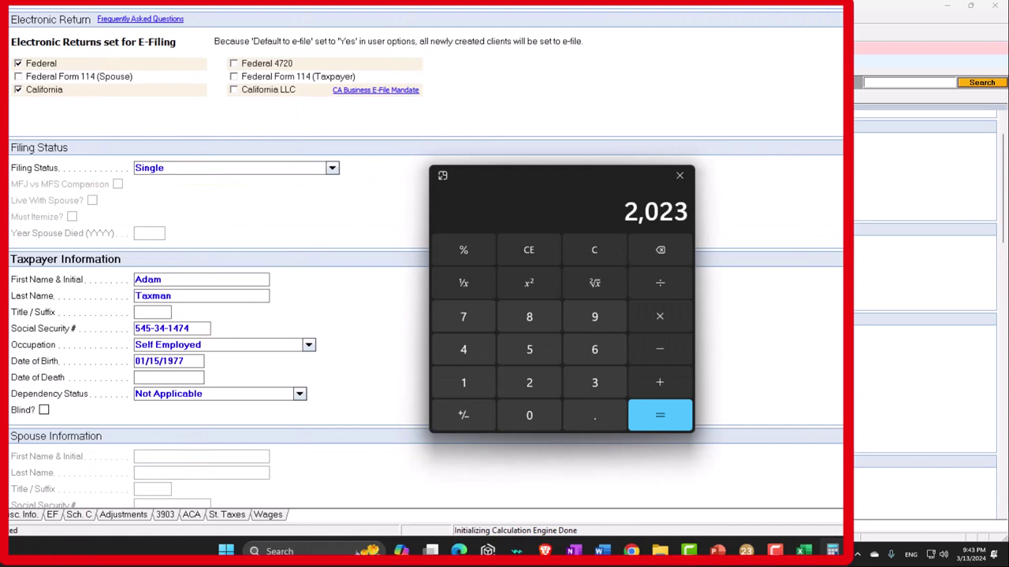
{"action": "type", "text": "-53"}
{"action": "key", "text": "Return"}
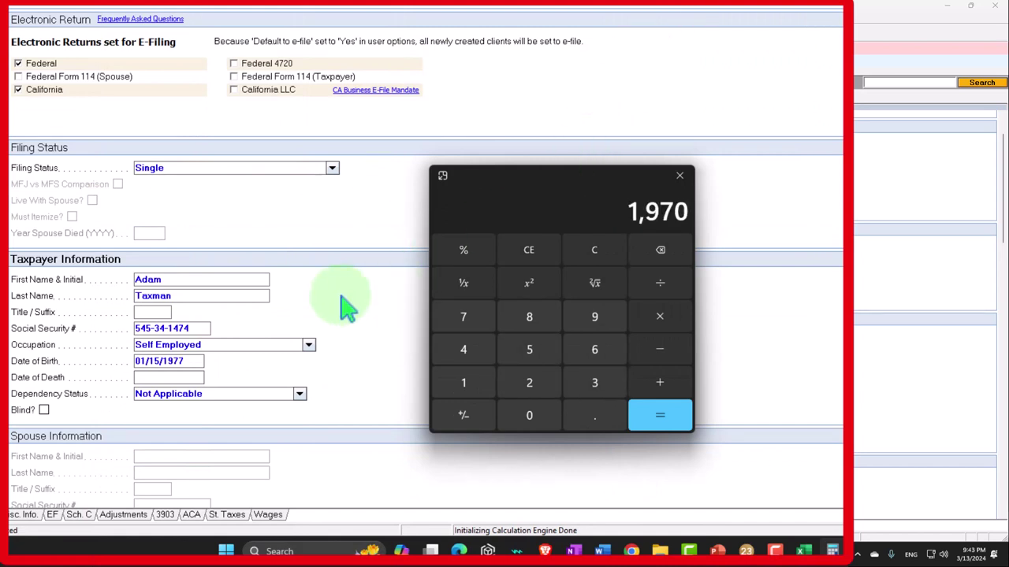
- Set the taxpayer's date of birth to 01/15/1970 and close the Calculator
{"action": "left_click", "coordinate": [190, 363]}
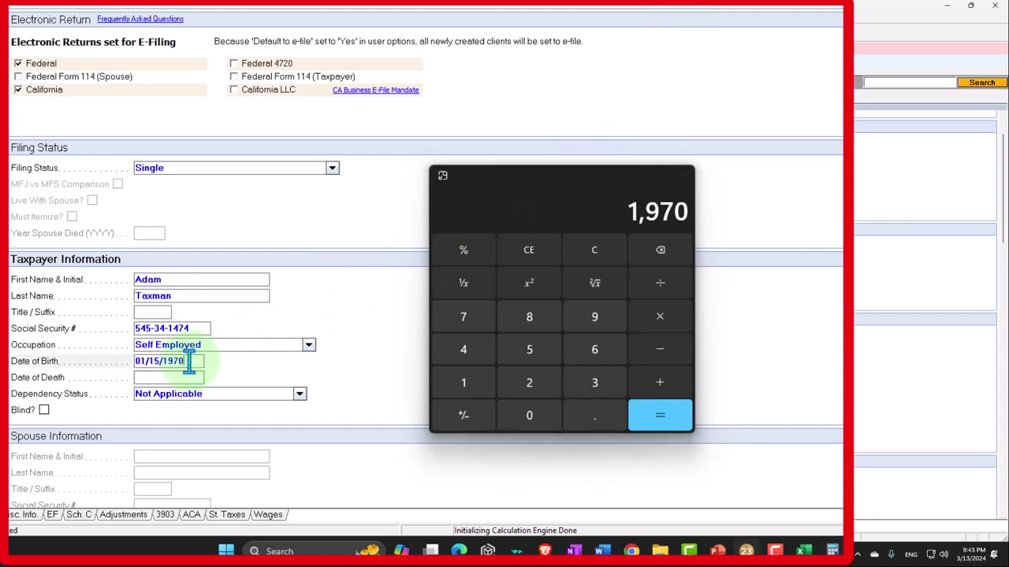
{"action": "type", "text": "01/15/1970"}
{"action": "key", "text": "Tab"}
{"action": "key", "text": "alt+F4"}
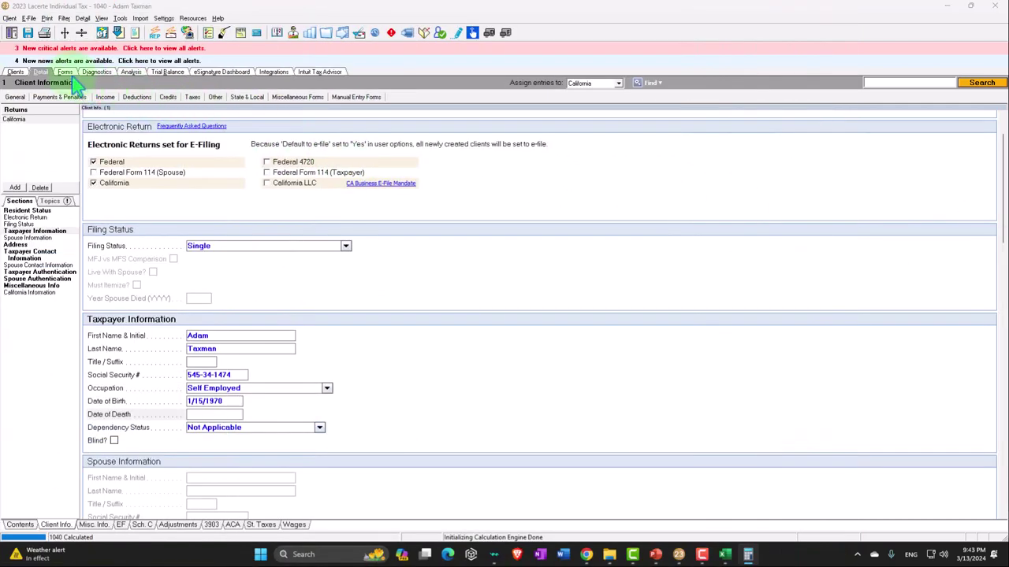
- Check Schedule 1 line 20's 7,500 IRA deduction and its worksheet showing the age-50 catch-up limit
{"action": "left_click", "coordinate": [65, 72]}
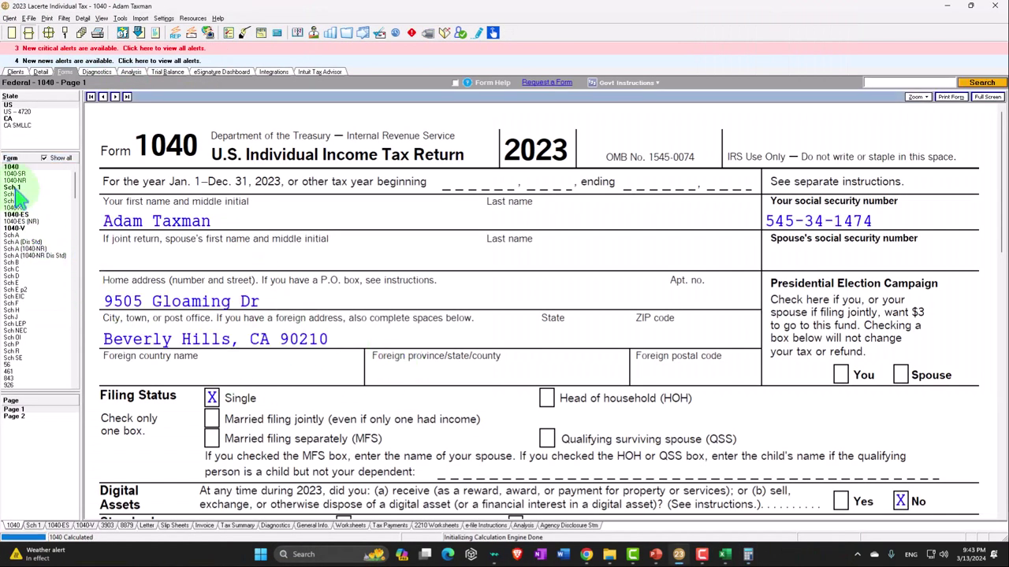
{"action": "left_click", "coordinate": [14, 189]}
{"action": "scroll", "coordinate": [383, 379], "scroll_direction": "down", "scroll_amount": 10}
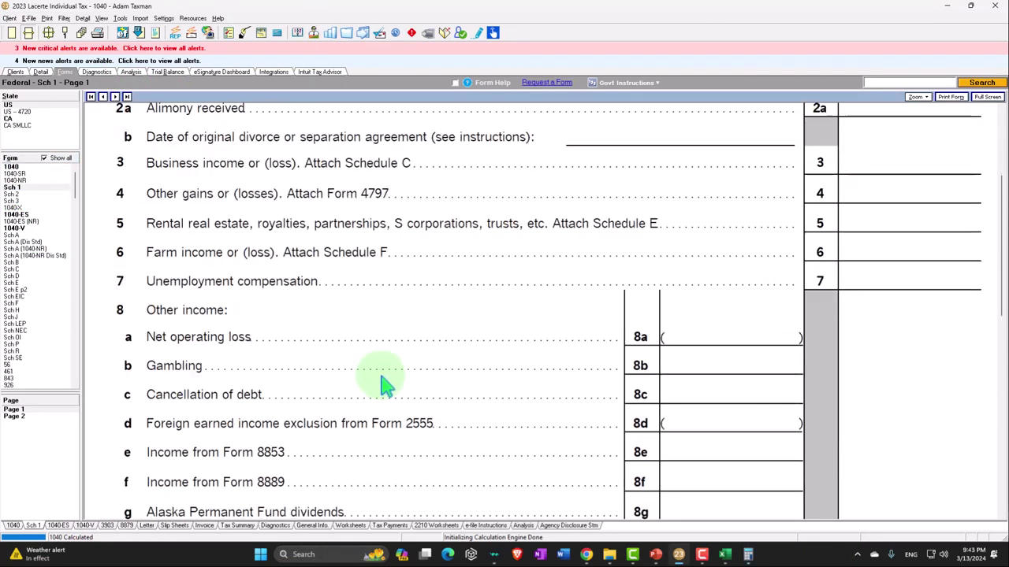
{"action": "scroll", "coordinate": [383, 378], "scroll_direction": "down", "scroll_amount": 5}
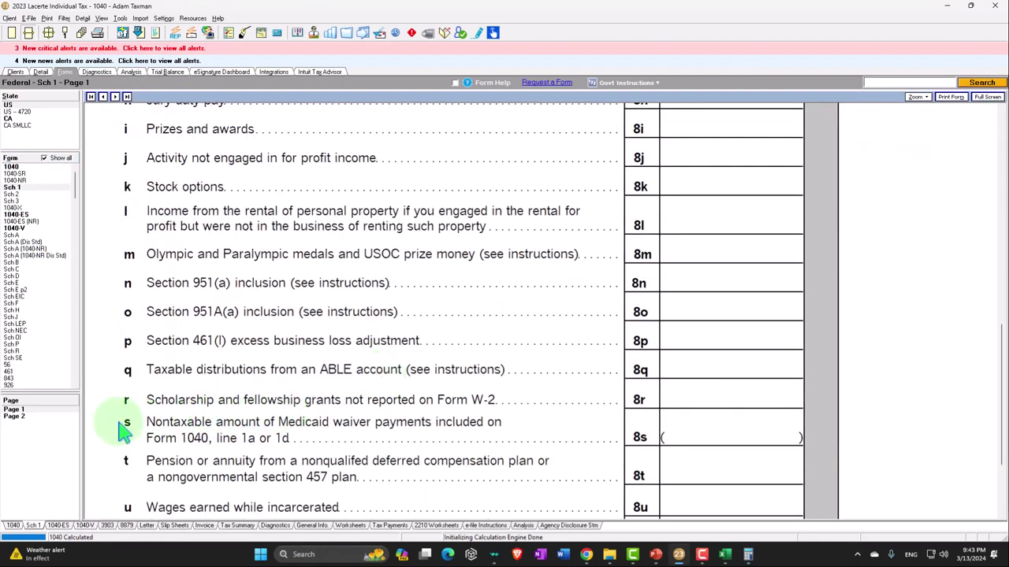
{"action": "left_click", "coordinate": [54, 412]}
{"action": "left_click", "coordinate": [53, 416]}
{"action": "scroll", "coordinate": [545, 417], "scroll_direction": "down", "scroll_amount": 3}
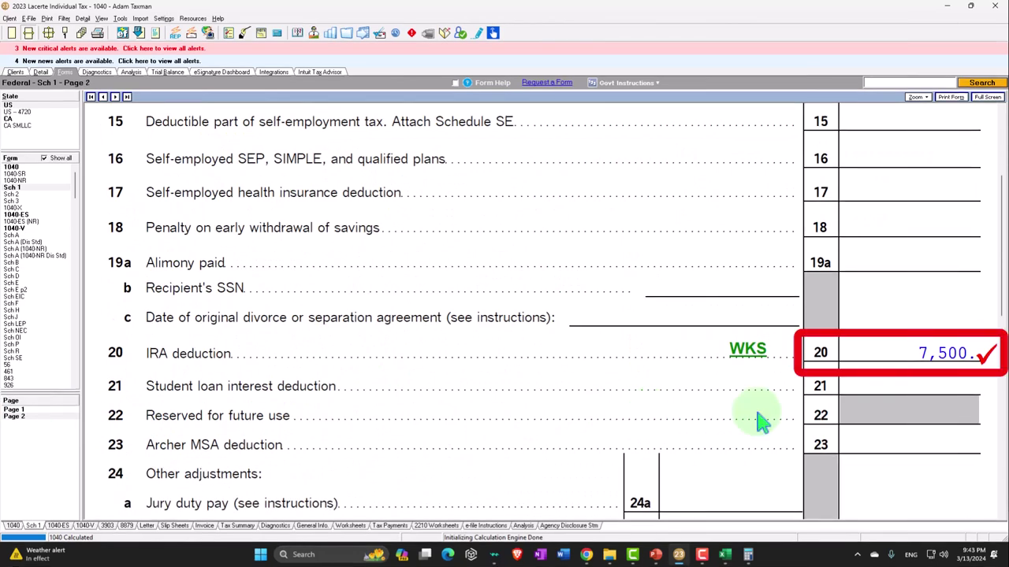
{"action": "left_click", "coordinate": [748, 350]}
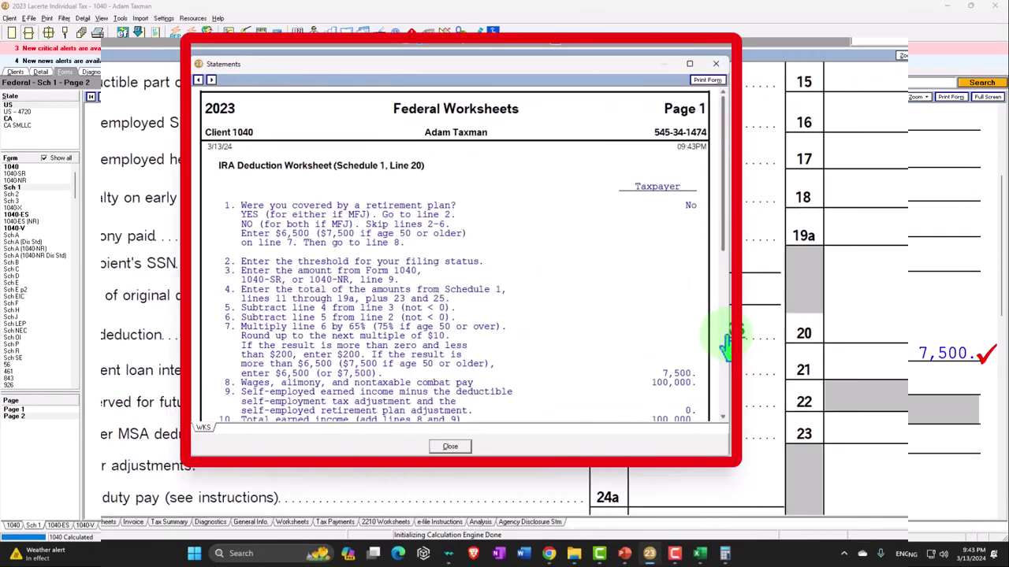
{"action": "scroll", "coordinate": [580, 333], "scroll_direction": "down", "scroll_amount": 6}
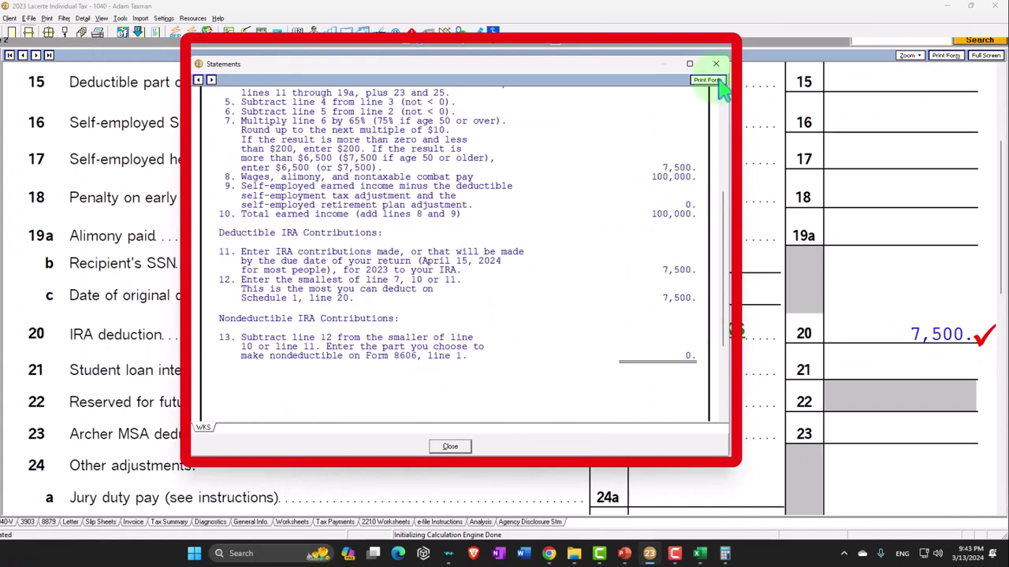
{"action": "left_click", "coordinate": [715, 63]}
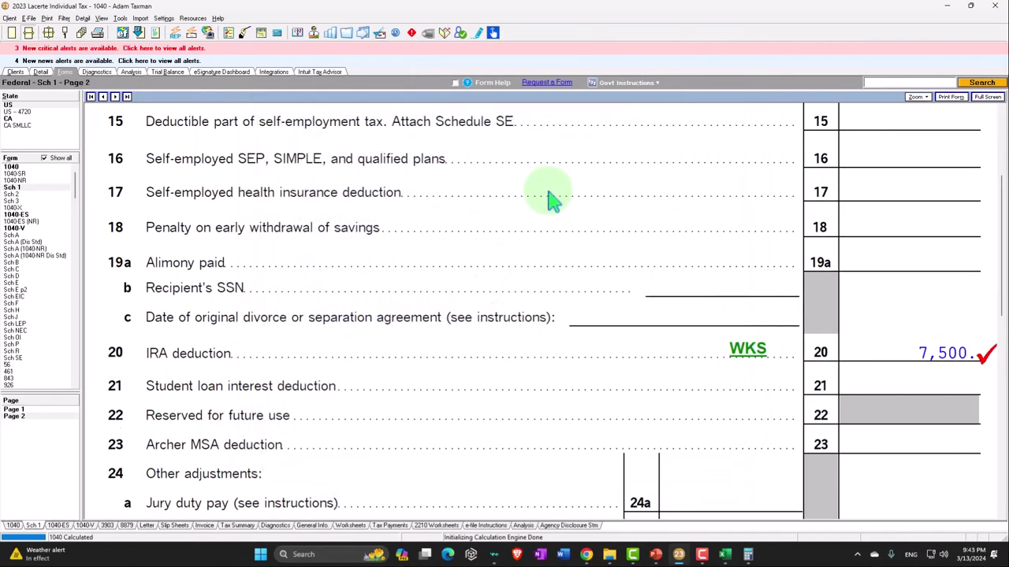
- Change the birth year to 1978 and confirm Schedule 1 line 20 drops to 6,500
{"action": "left_click", "coordinate": [40, 72]}
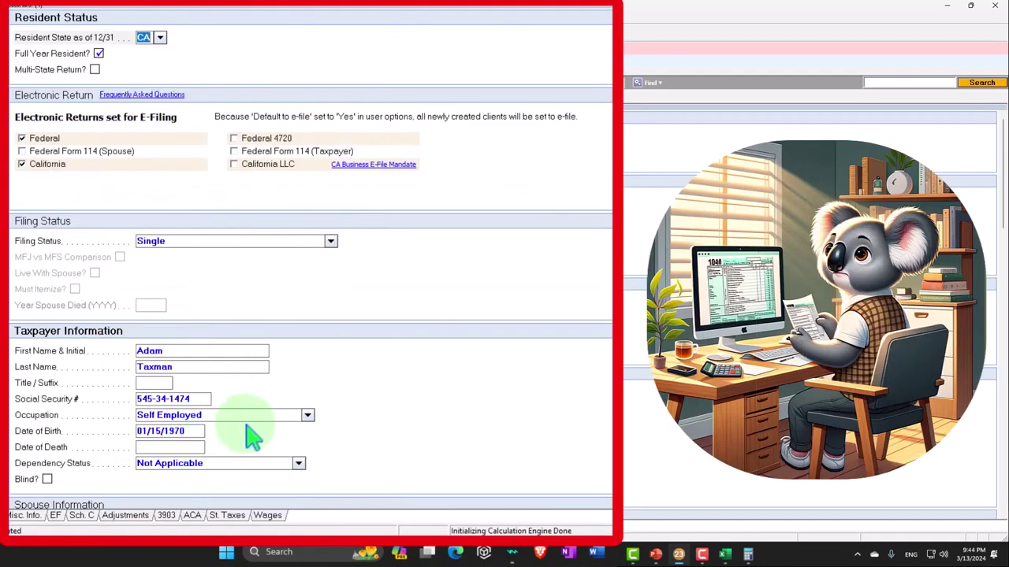
{"action": "scroll", "coordinate": [266, 434], "scroll_direction": "down", "scroll_amount": 1}
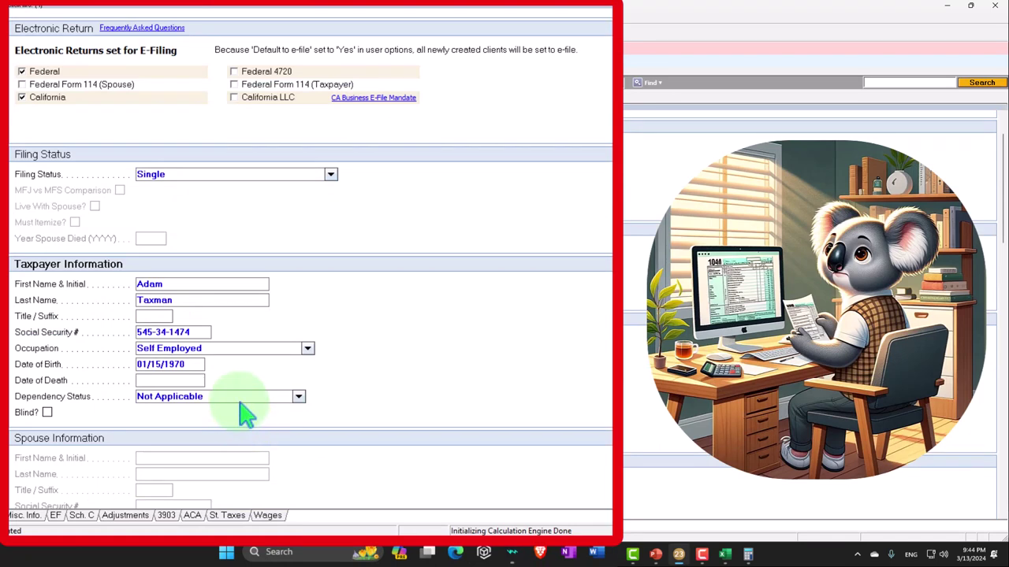
{"action": "left_click", "coordinate": [193, 368]}
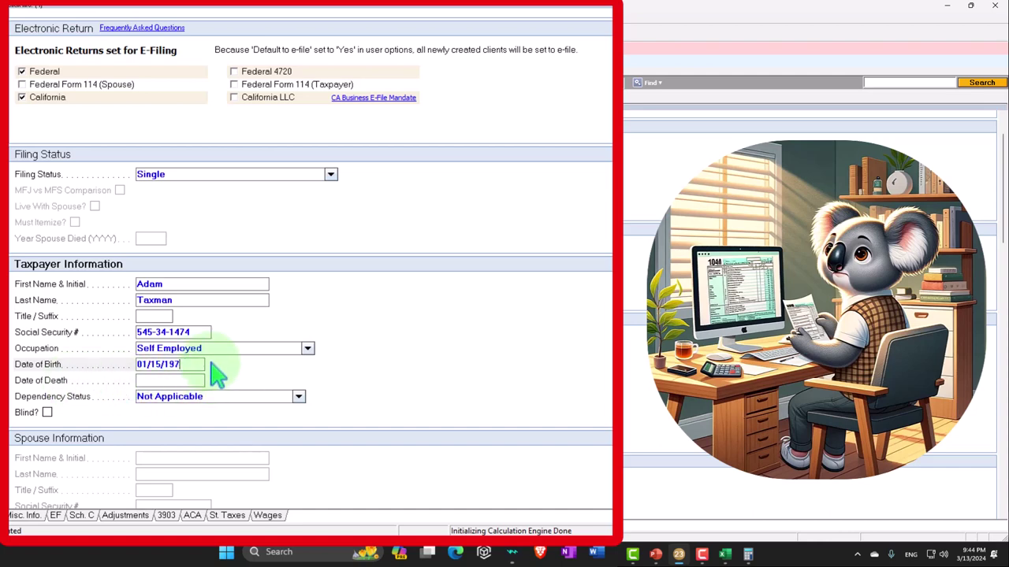
{"action": "type", "text": "8"}
{"action": "key", "text": "Tab"}
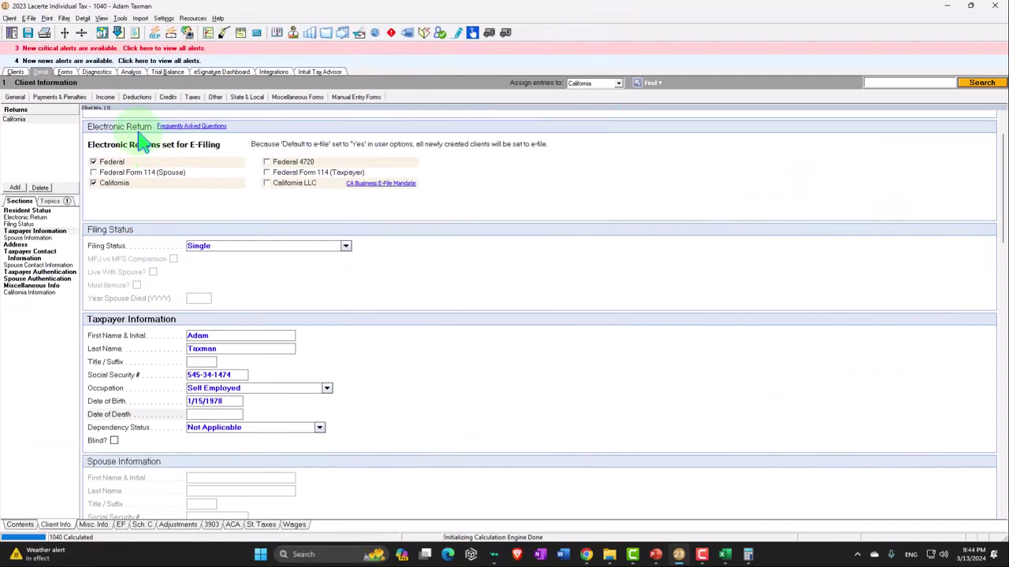
{"action": "left_click", "coordinate": [66, 71]}
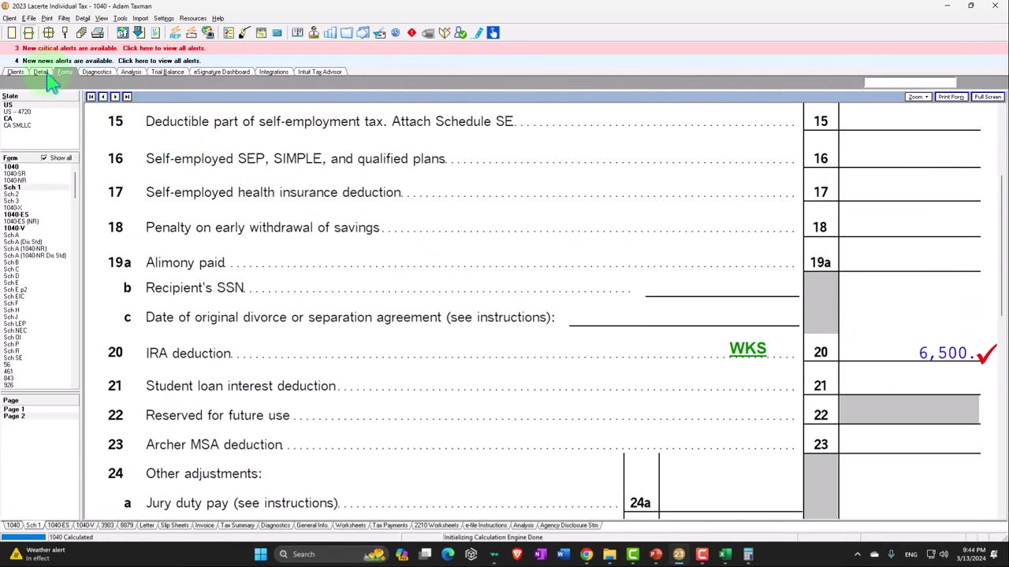
{"action": "left_click", "coordinate": [41, 72]}
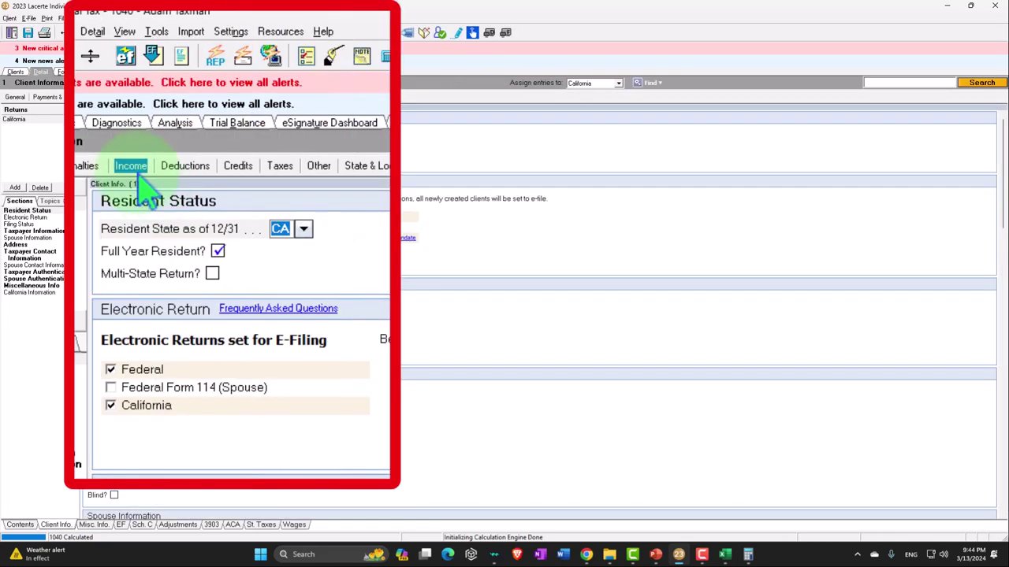
- On the W-2 wages screen, mark retirement plan coverage and enter 10,000 in box 12a
{"action": "left_click", "coordinate": [105, 97]}
{"action": "left_click", "coordinate": [133, 116]}
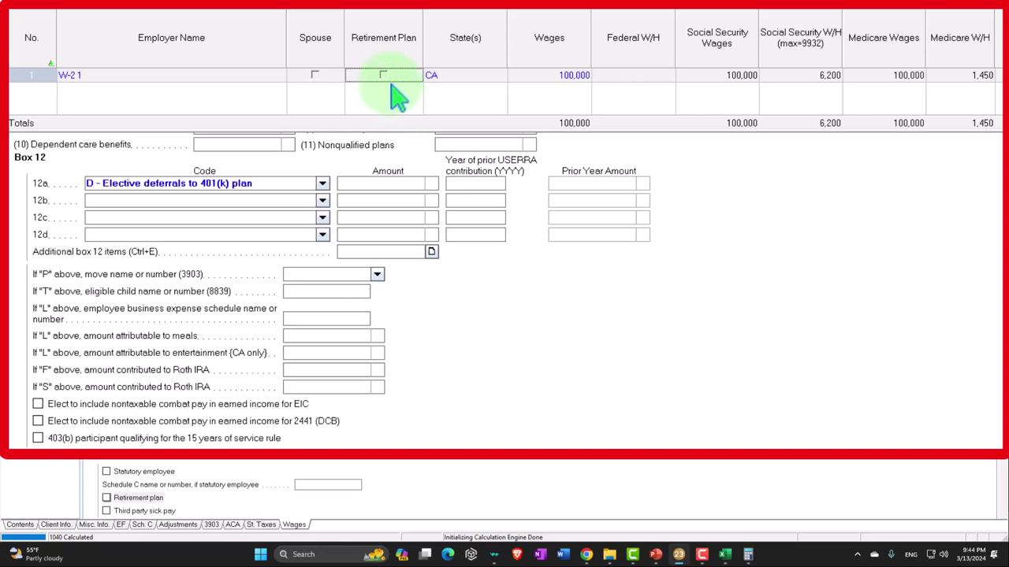
{"action": "left_click", "coordinate": [383, 75]}
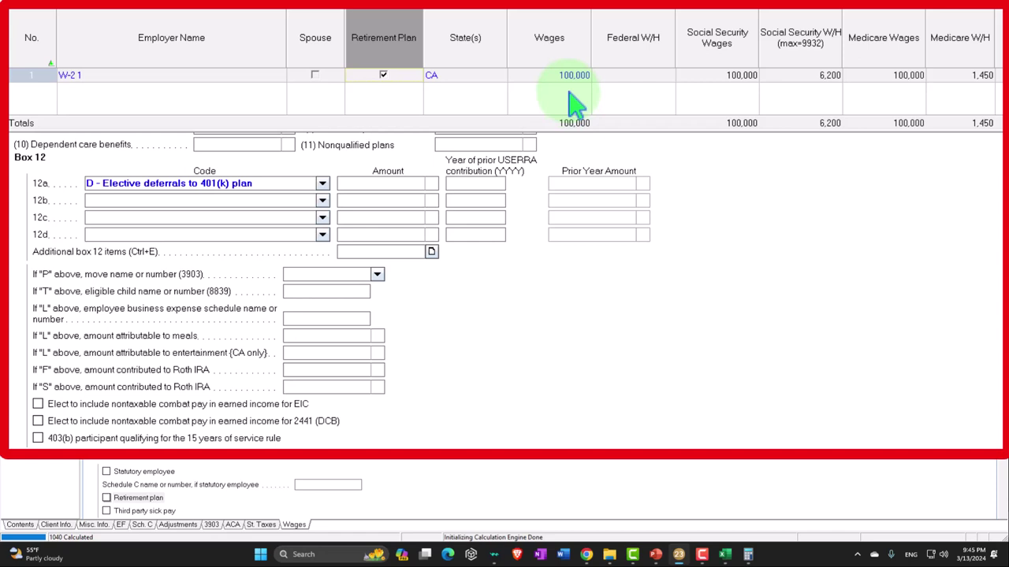
{"action": "left_click", "coordinate": [406, 186]}
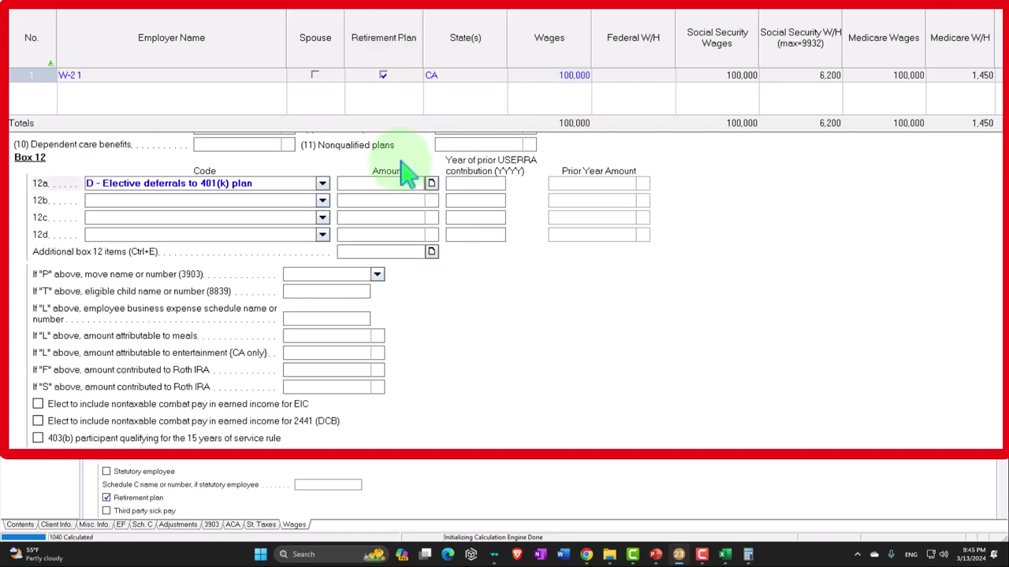
{"action": "type", "text": "10000"}
{"action": "key", "text": "Tab"}
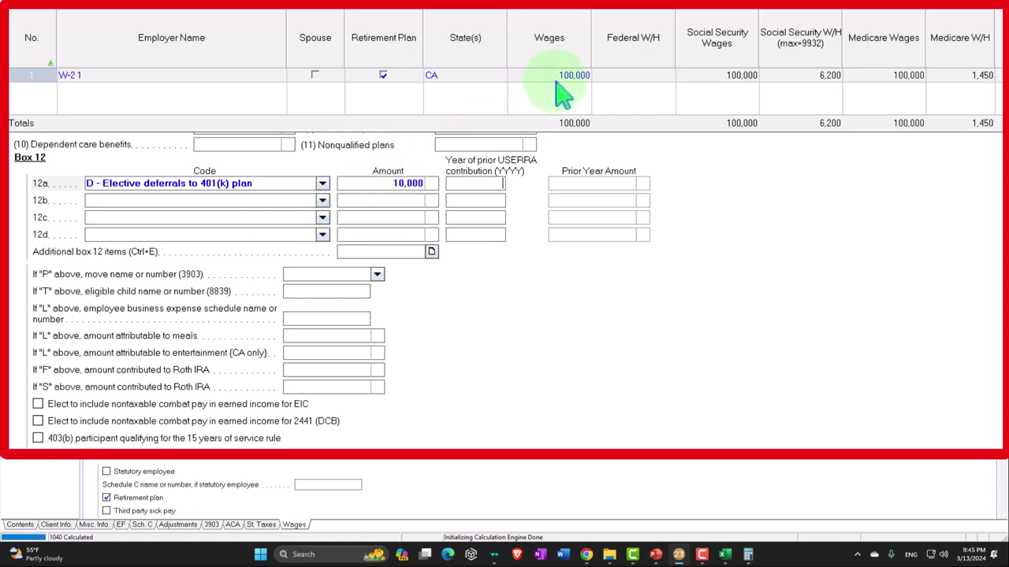
- Lower the W-2's Social Security and Medicare wages to 90,000 each
{"action": "left_click", "coordinate": [720, 76]}
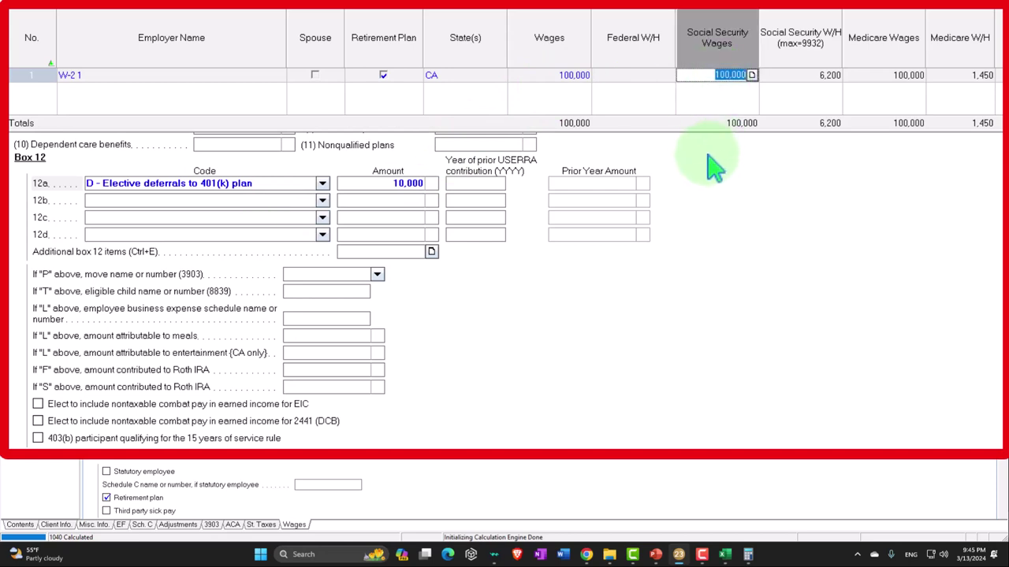
{"action": "type", "text": "90000"}
{"action": "key", "text": "Tab"}
{"action": "key", "text": "Tab"}
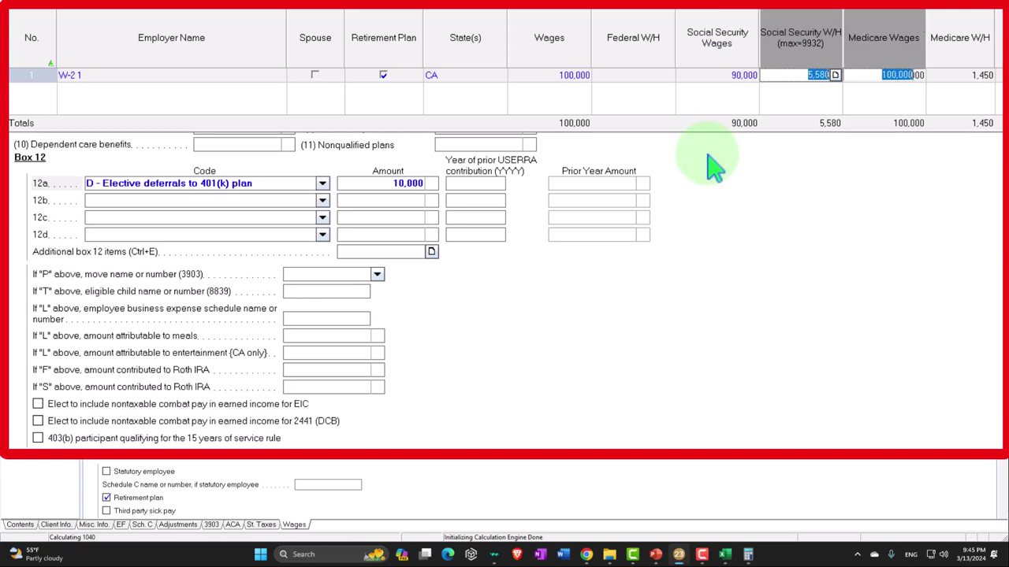
{"action": "type", "text": "90000"}
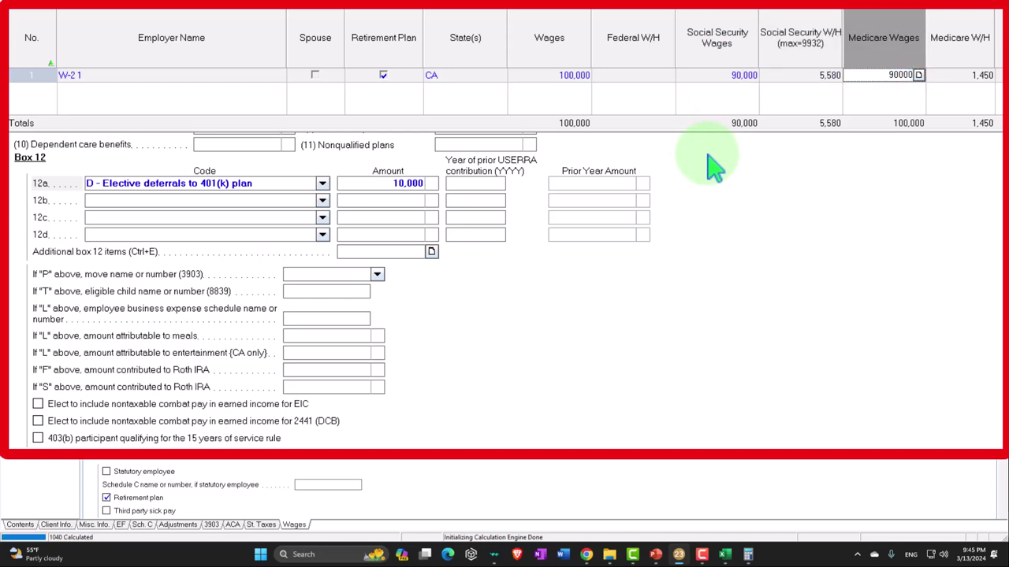
{"action": "key", "text": "Tab"}
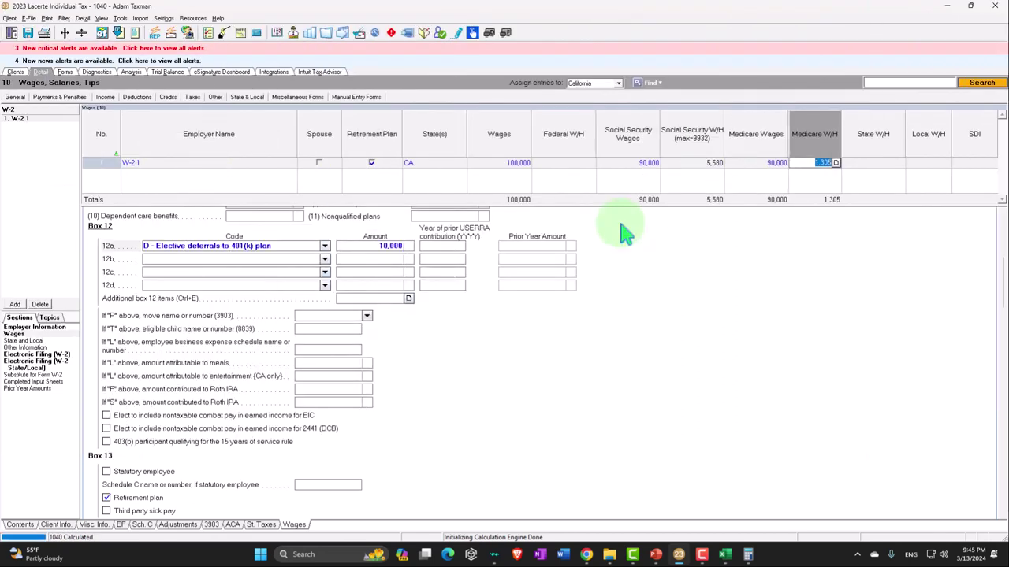
- Review the Schedule 1 line 20 IRA deduction worksheet showing 0 deductible and 6,500 nondeductible
{"action": "left_click", "coordinate": [64, 72]}
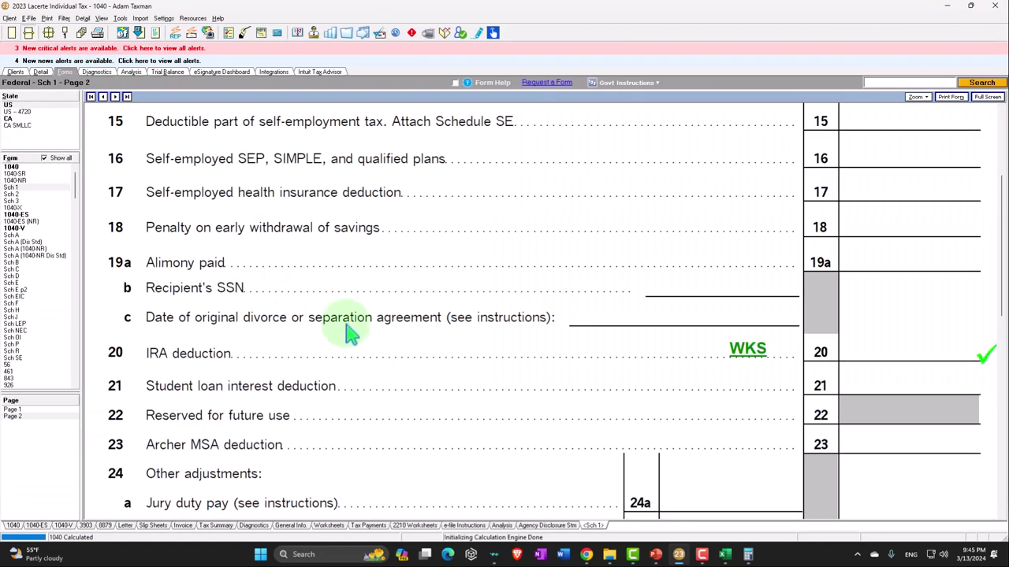
{"action": "left_click", "coordinate": [748, 358]}
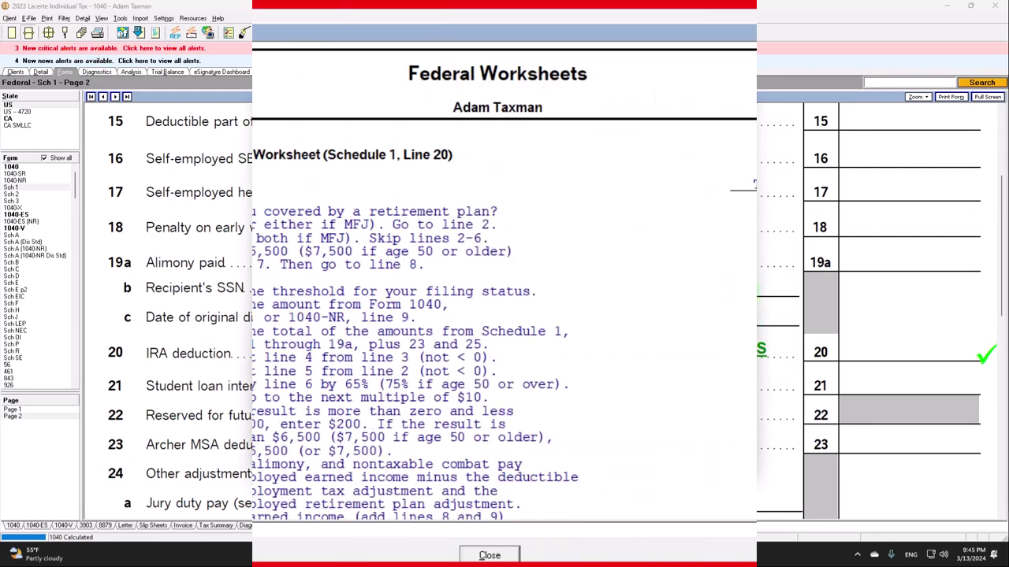
{"action": "scroll", "coordinate": [822, 315], "scroll_direction": "down", "scroll_amount": 3}
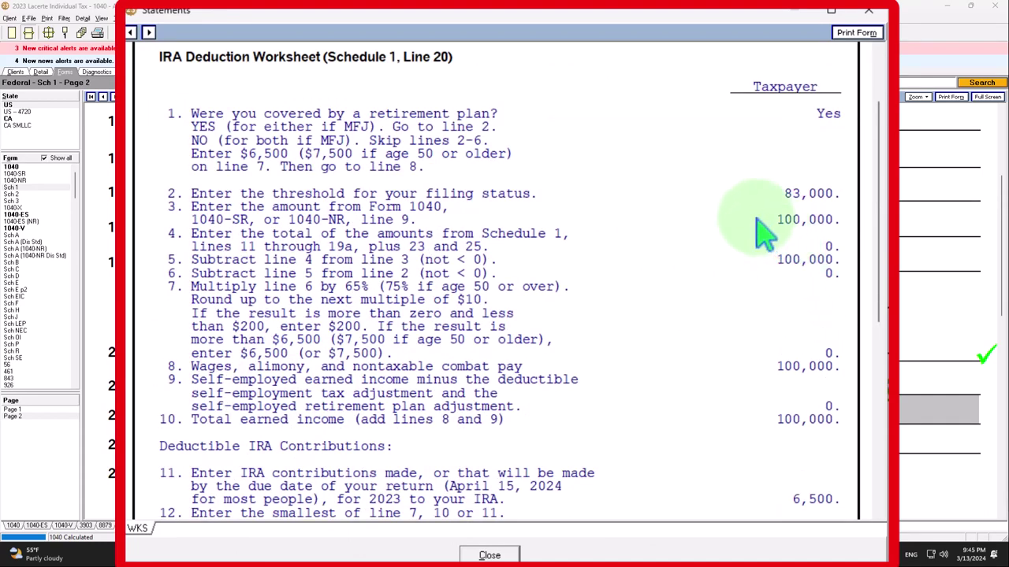
{"action": "scroll", "coordinate": [762, 230], "scroll_direction": "down", "scroll_amount": 6}
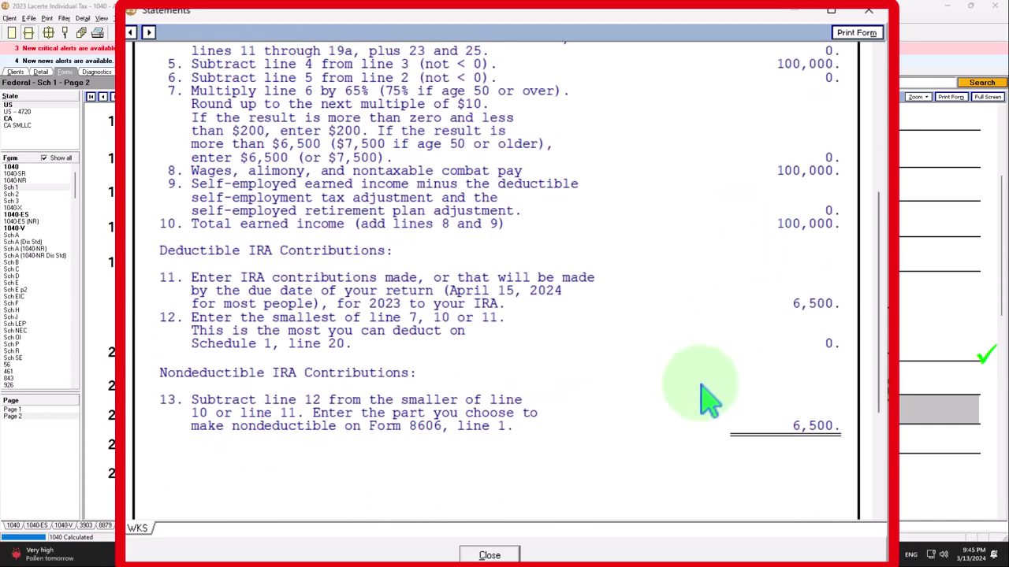
{"action": "left_click", "coordinate": [869, 11]}
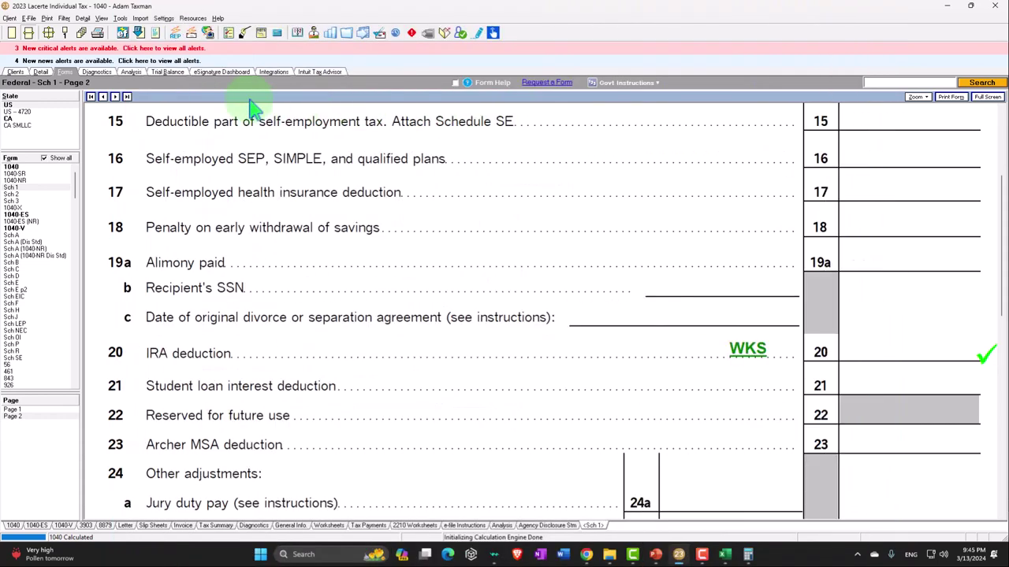
- Change the W-2 wages to 70,000
{"action": "left_click", "coordinate": [40, 72]}
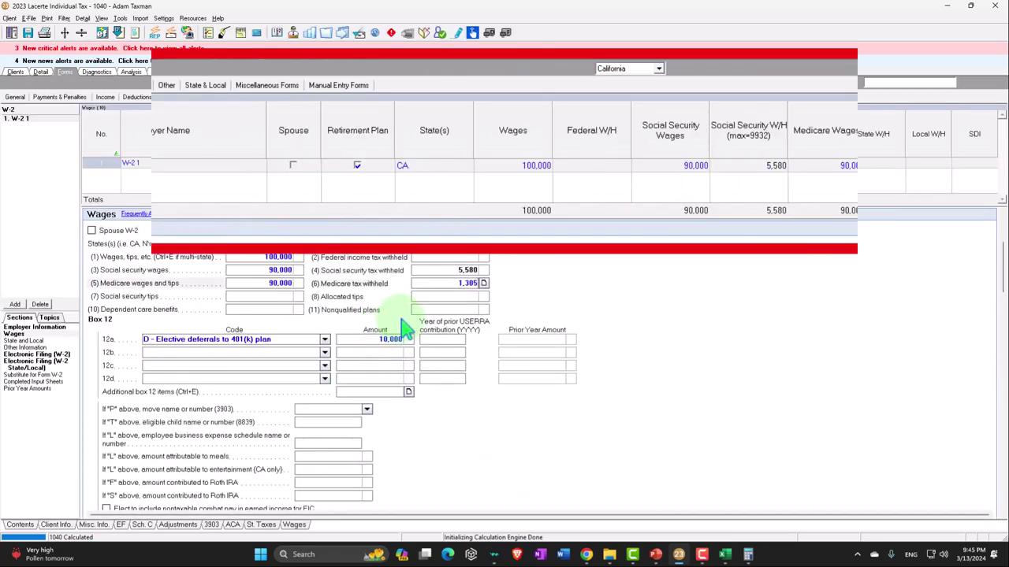
{"action": "left_click", "coordinate": [516, 166]}
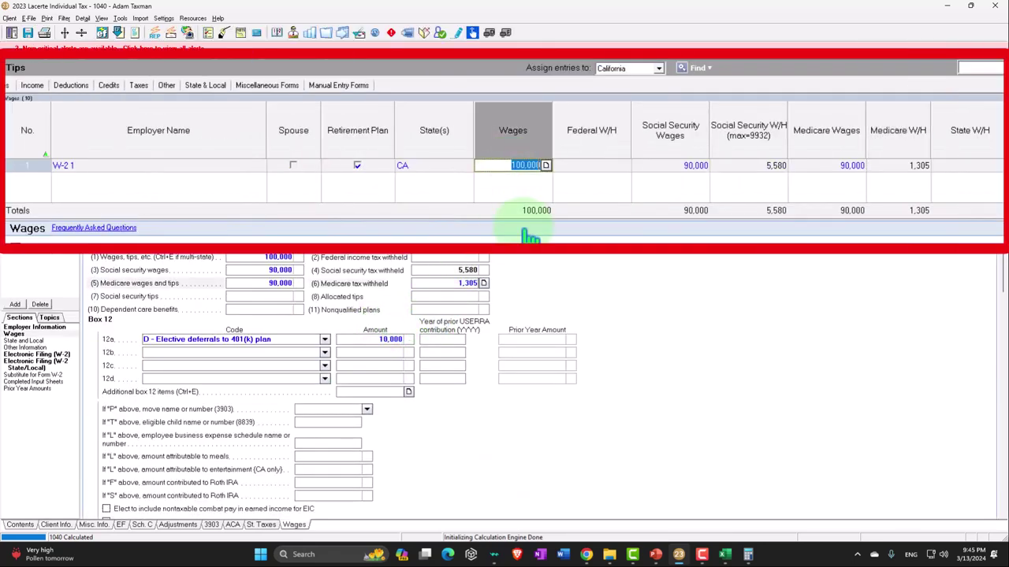
{"action": "type", "text": "70,000"}
{"action": "key", "text": "Tab"}
{"action": "key", "text": "Tab"}
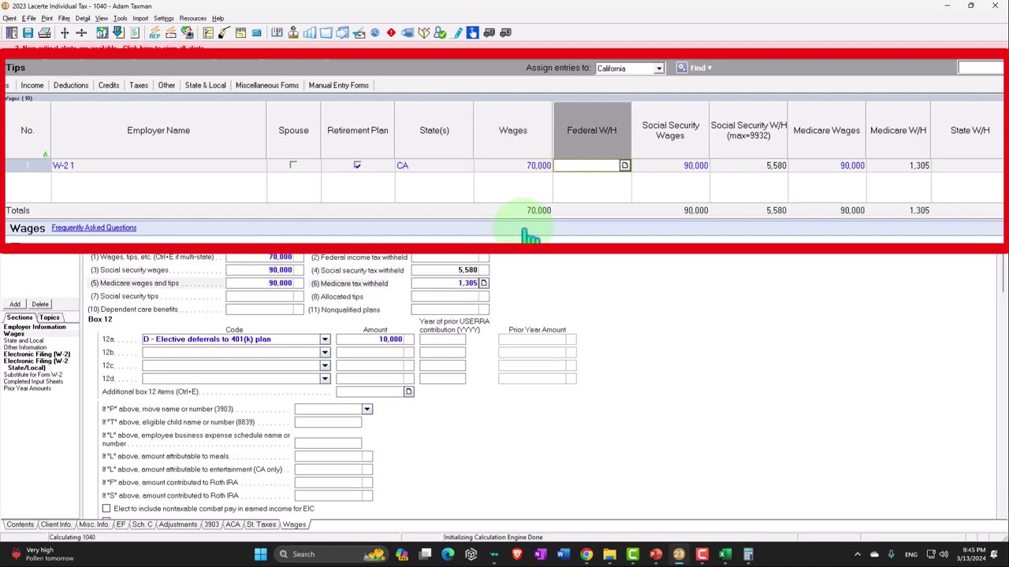
- Set the W-2's Social Security and Medicare wages to 60,000 each
{"action": "type", "text": "70000"}
{"action": "key", "text": "Tab"}
{"action": "key", "text": "Tab"}
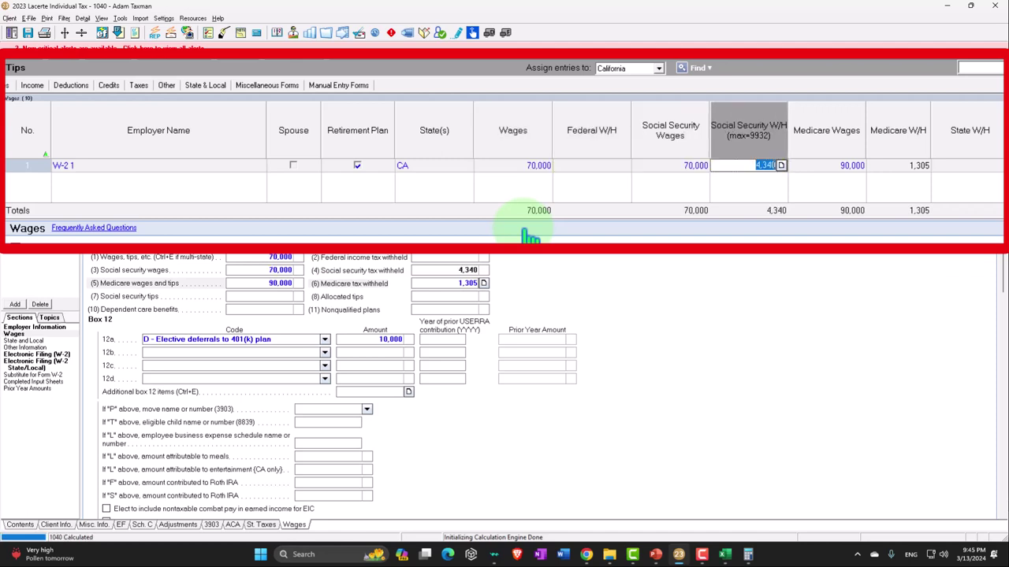
{"action": "type", "text": "7"}
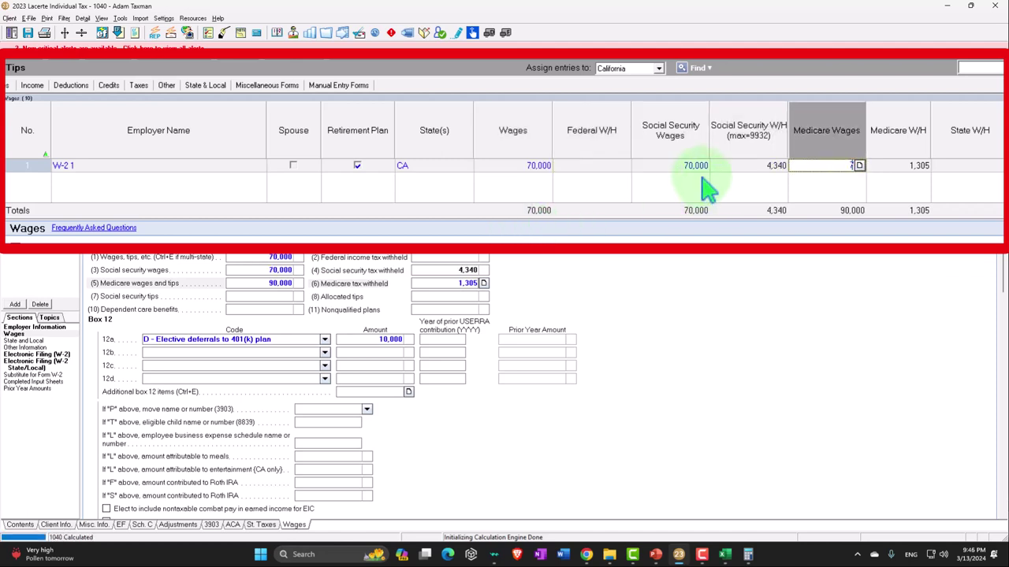
{"action": "left_click", "coordinate": [691, 167]}
{"action": "key", "text": "Delete"}
{"action": "type", "text": "60000"}
{"action": "key", "text": "Tab"}
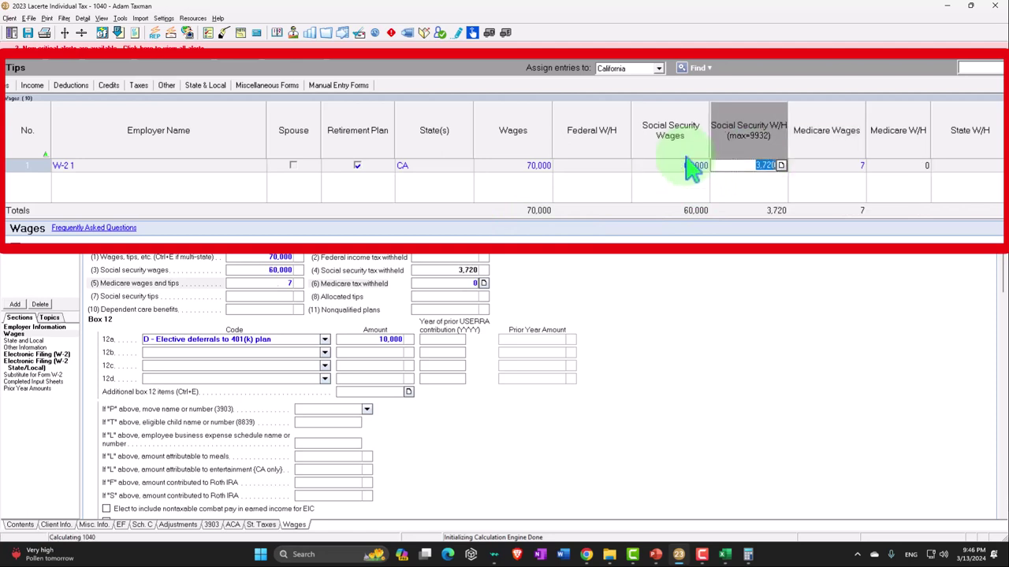
{"action": "key", "text": "Tab"}
{"action": "type", "text": "60000"}
{"action": "key", "text": "Tab"}
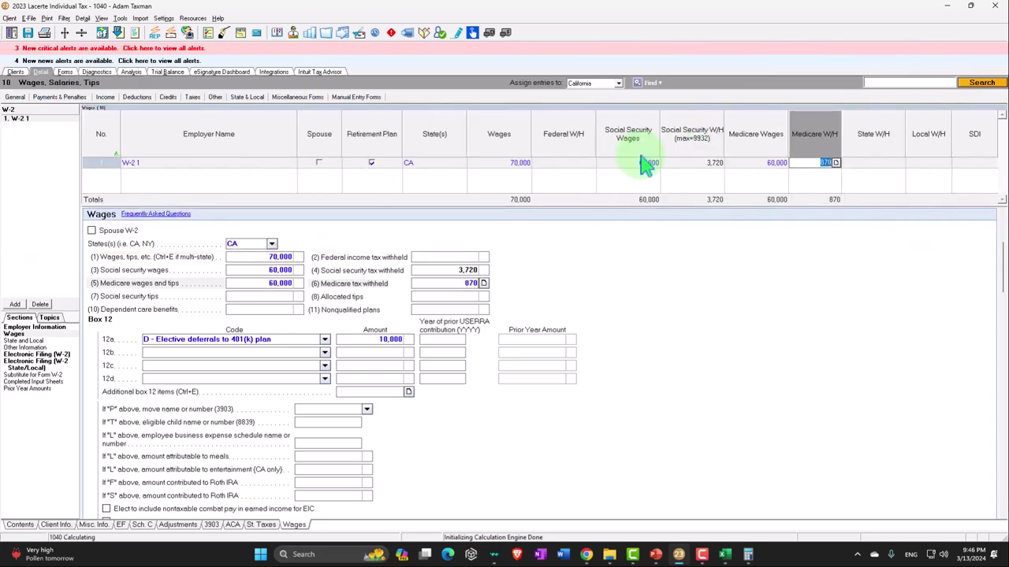
- Check the Schedule 1 line 20 IRA worksheet, now a full 6,500 deduction, and return to W-2 entries
{"action": "left_click", "coordinate": [65, 71]}
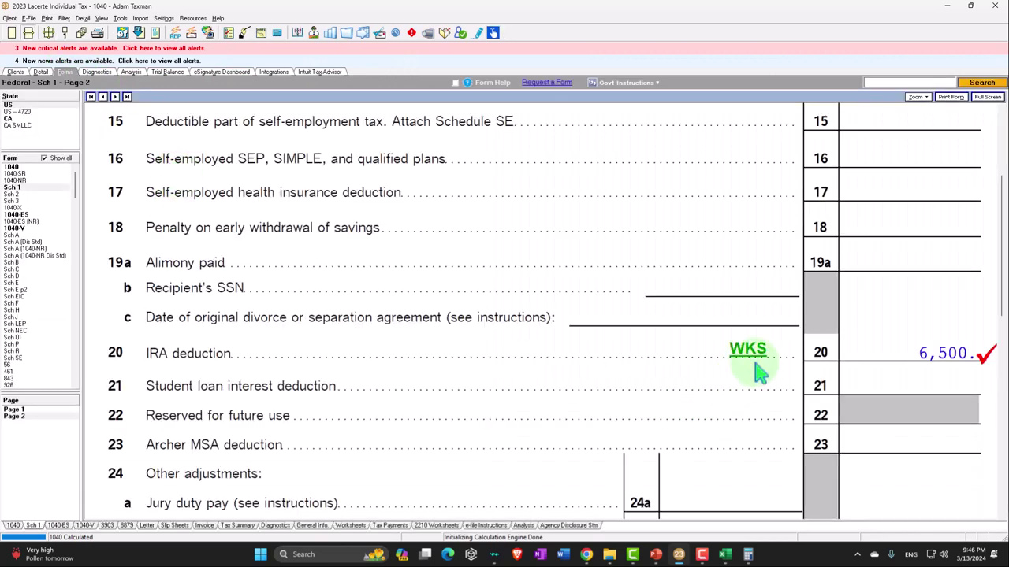
{"action": "left_click", "coordinate": [755, 364]}
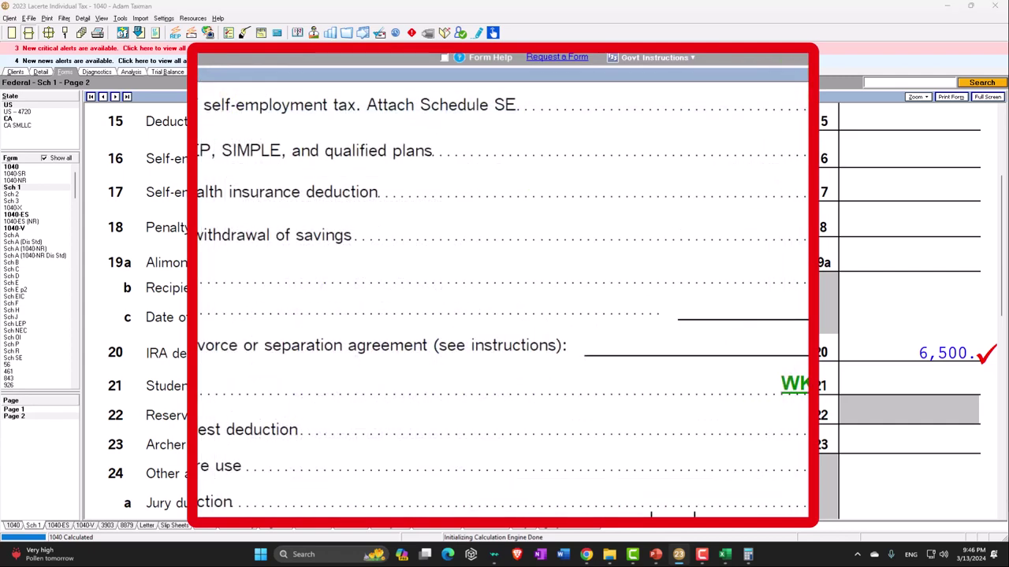
{"action": "left_click", "coordinate": [739, 104]}
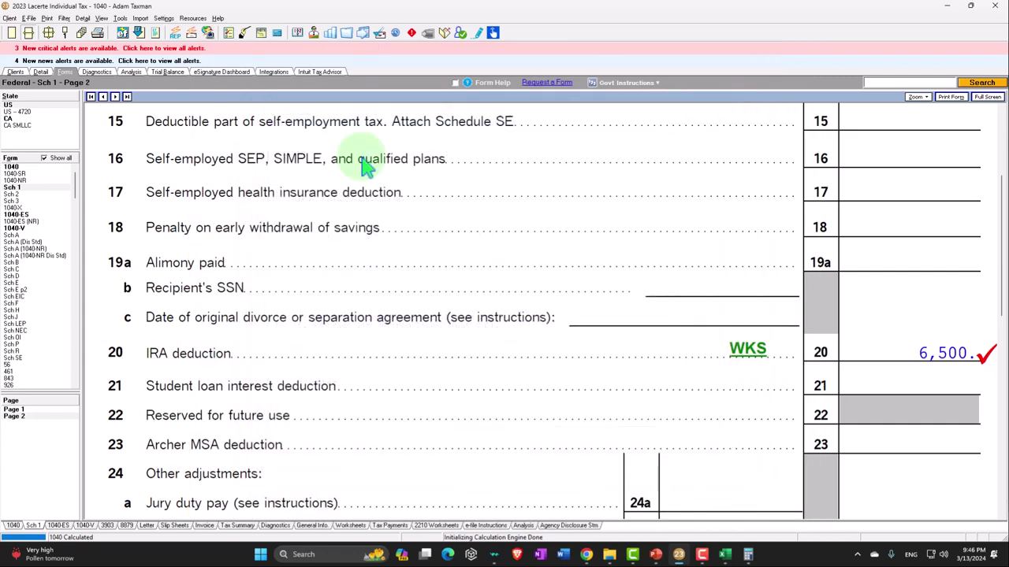
{"action": "left_click", "coordinate": [43, 73]}
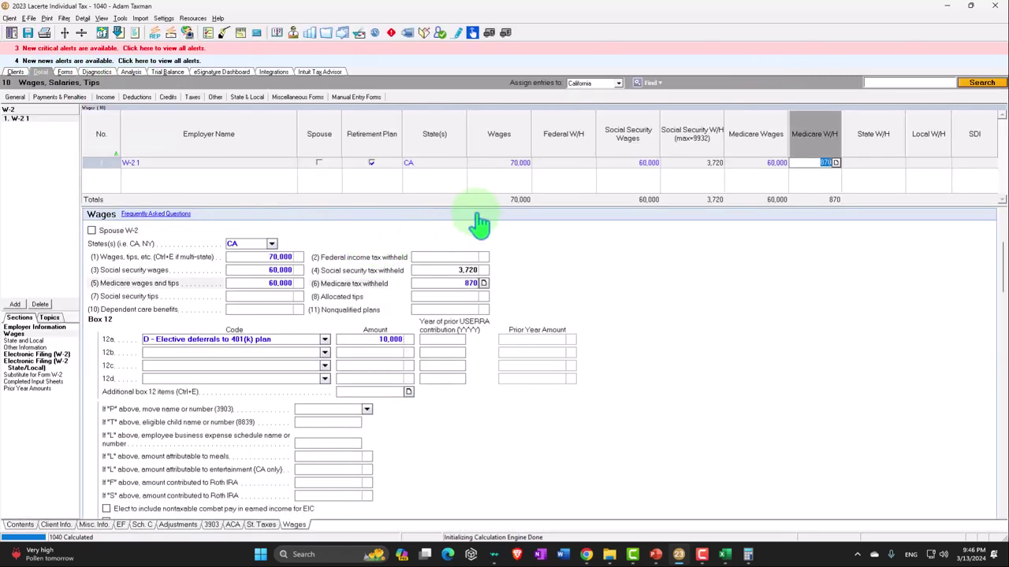
- Enter 80,000 W-2 wages and 70,000 Social Security and Medicare wages, then view the forms
{"action": "left_click", "coordinate": [518, 167]}
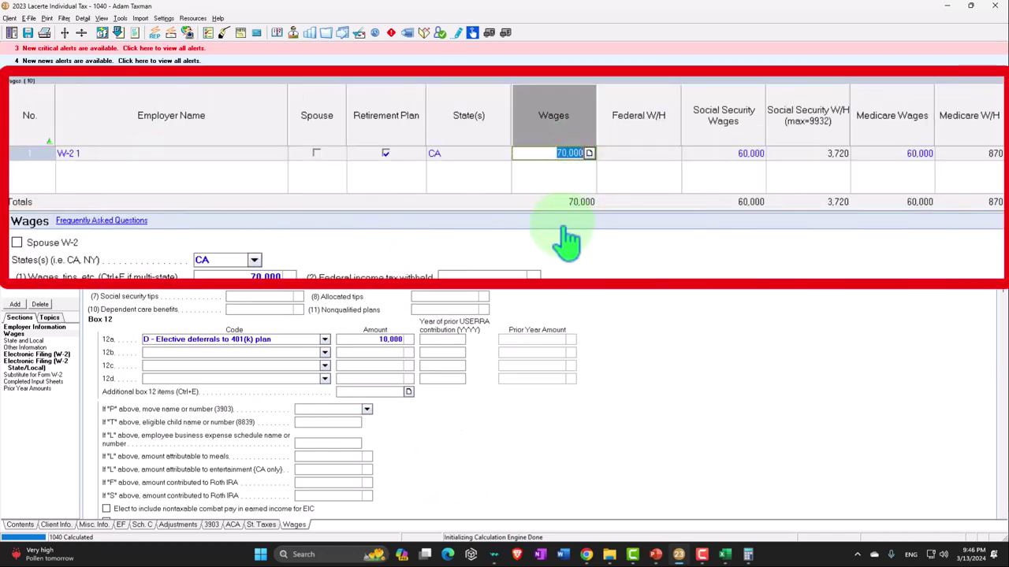
{"action": "type", "text": "80000"}
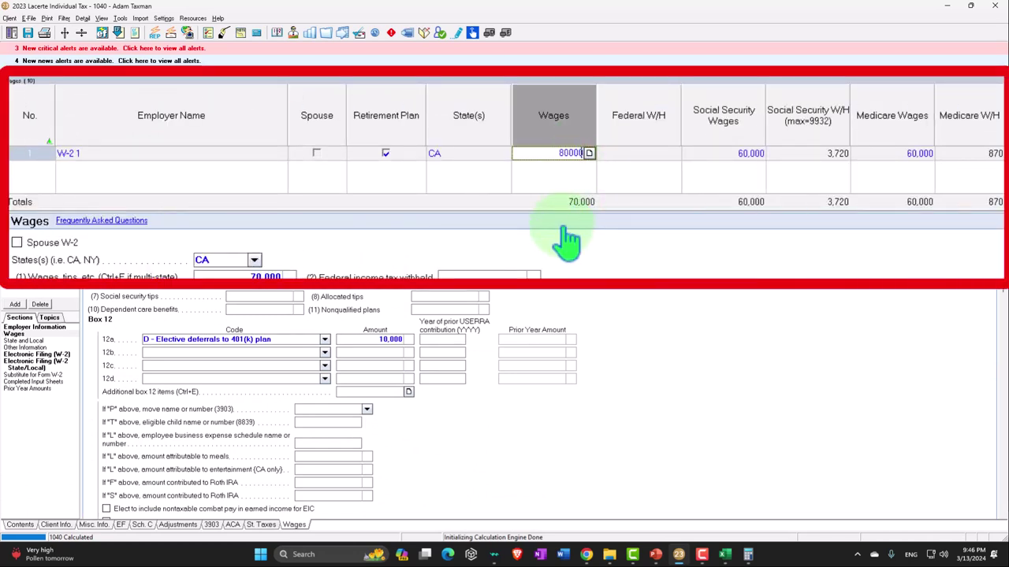
{"action": "key", "text": "Tab"}
{"action": "key", "text": "Tab"}
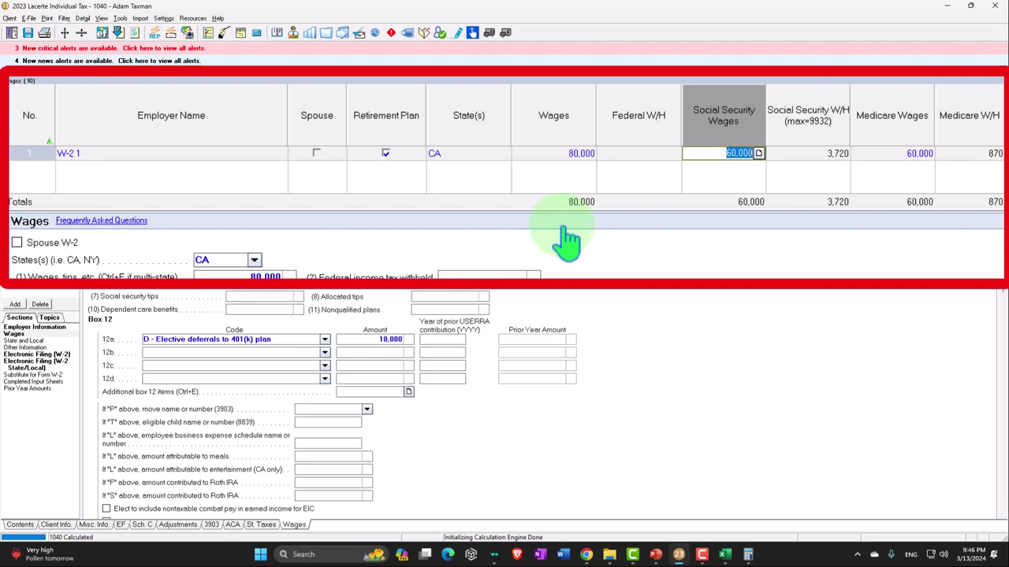
{"action": "type", "text": "70000"}
{"action": "key", "text": "Tab"}
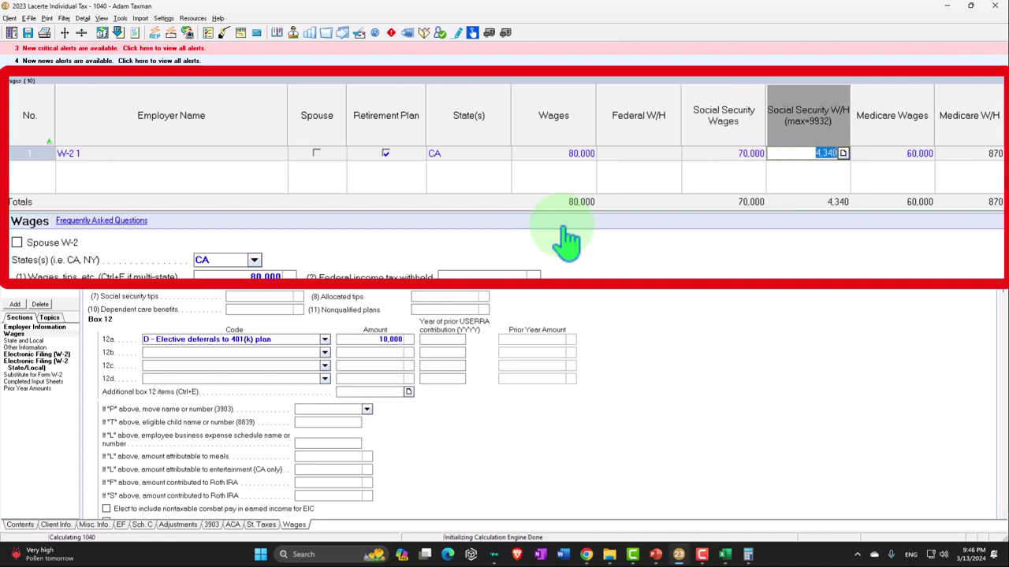
{"action": "key", "text": "Tab"}
{"action": "type", "text": "70000"}
{"action": "key", "text": "Tab"}
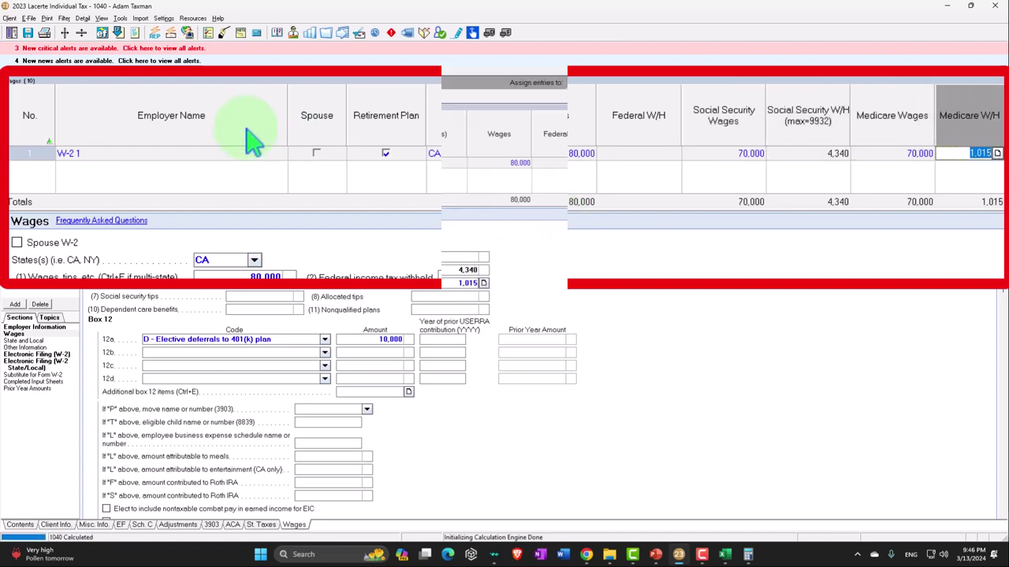
{"action": "left_click", "coordinate": [65, 72]}
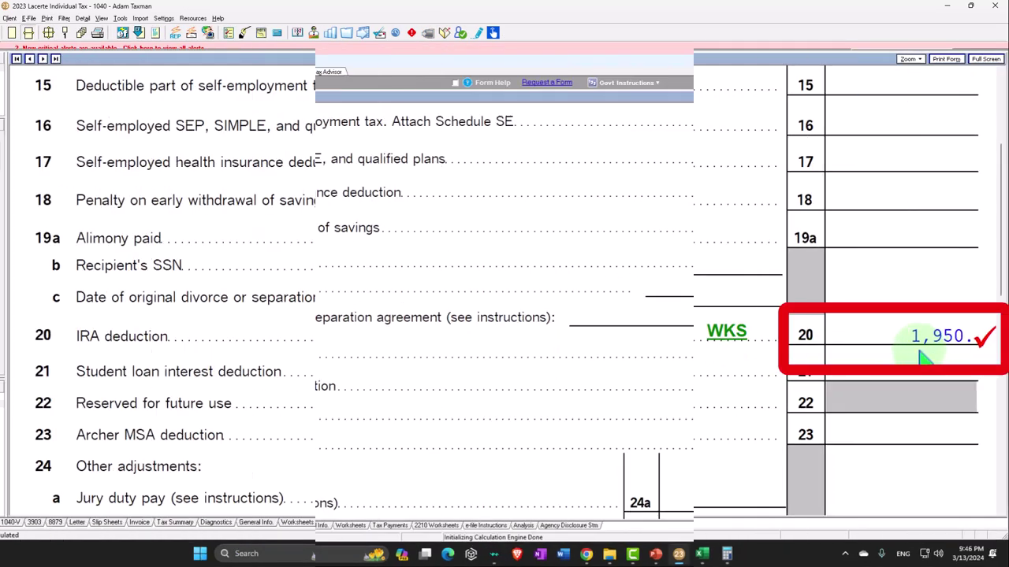
- Review the line 20 IRA deduction worksheet showing the partial 1,950 deduction
{"action": "left_click", "coordinate": [737, 334]}
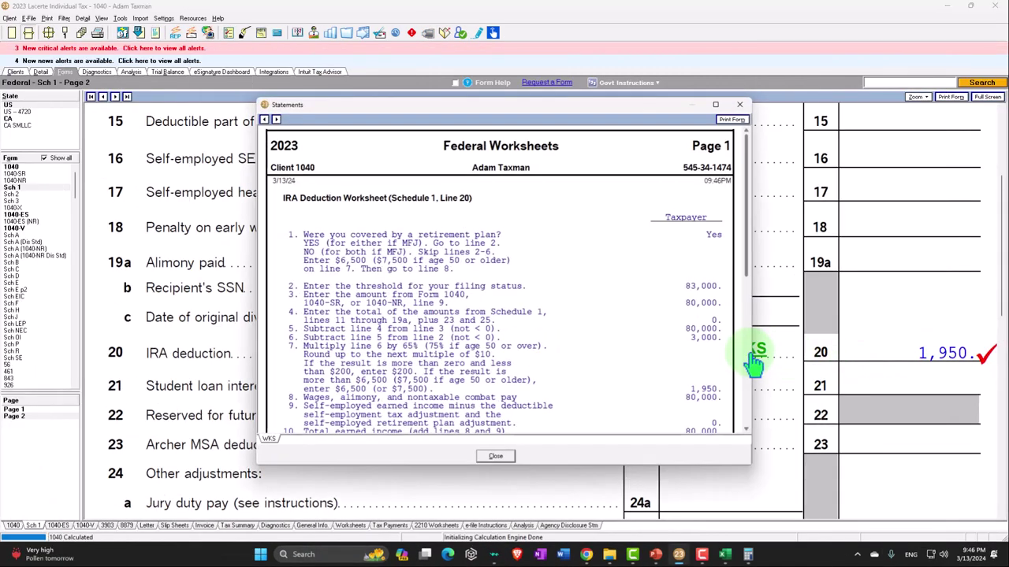
{"action": "scroll", "coordinate": [648, 317], "scroll_direction": "down", "scroll_amount": 3}
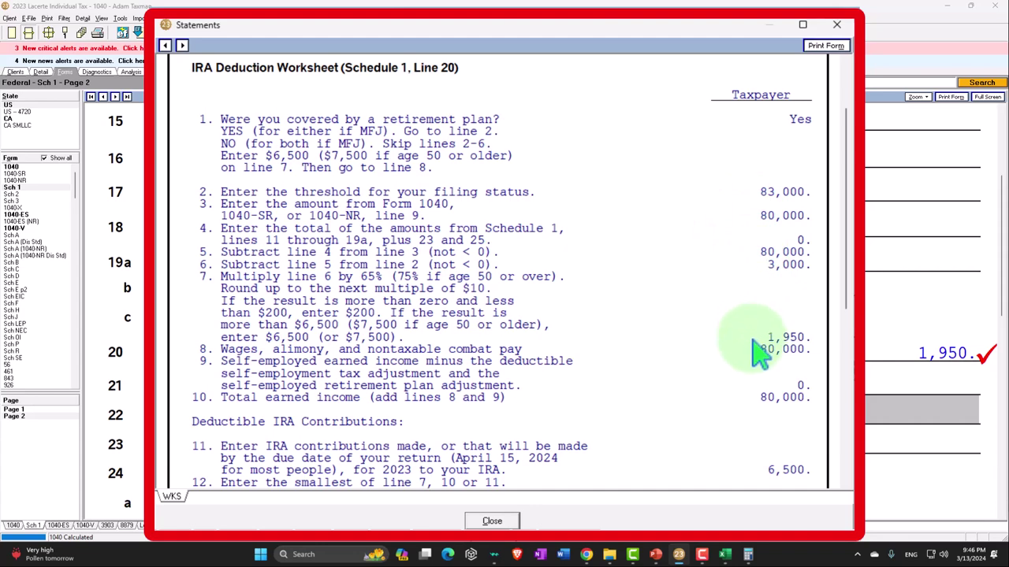
{"action": "scroll", "coordinate": [756, 355], "scroll_direction": "down", "scroll_amount": 7}
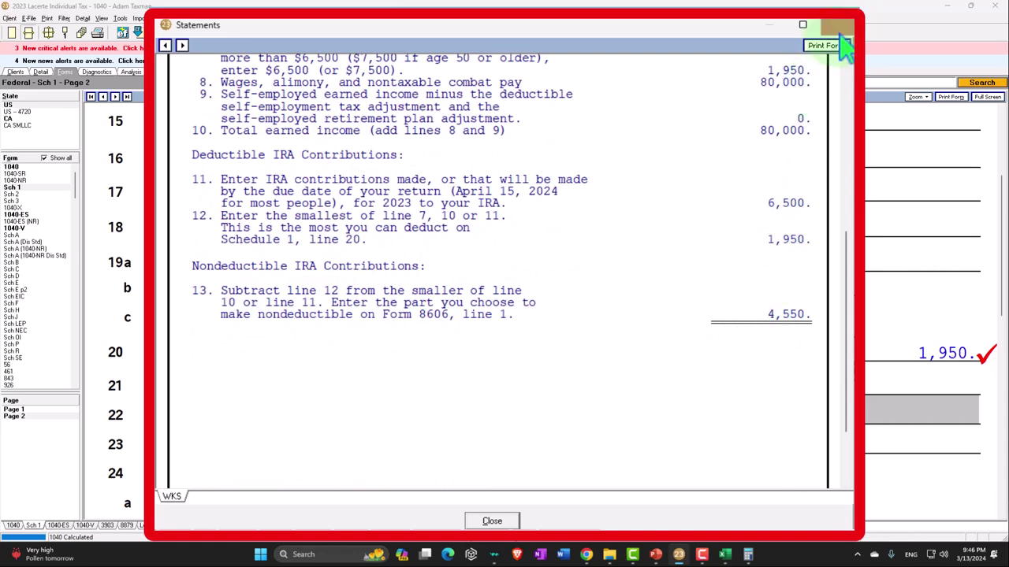
{"action": "left_click", "coordinate": [739, 105]}
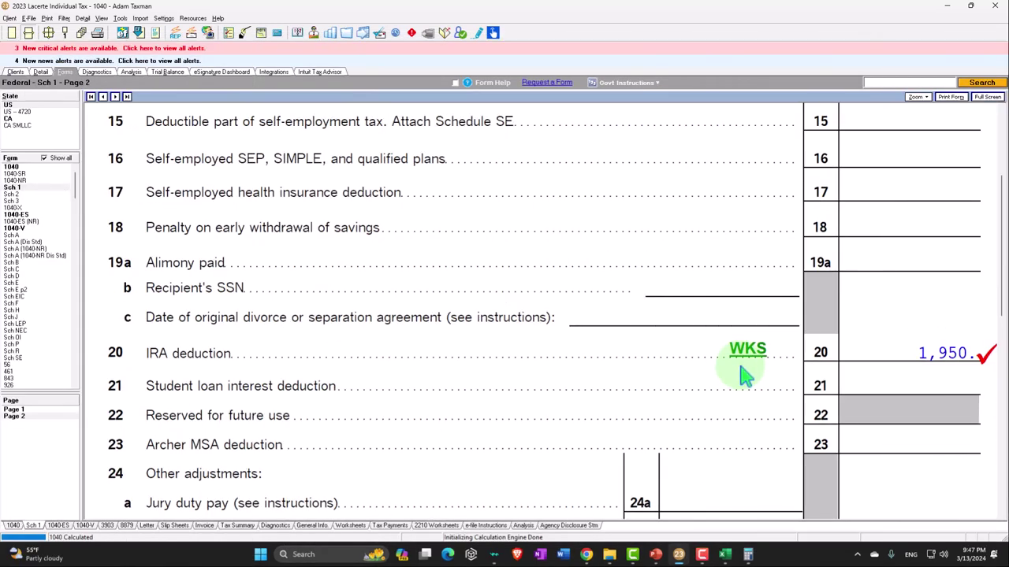
- Set the filing status on Client Information to Married filing jointly and view Form 1040
{"action": "left_click", "coordinate": [40, 72]}
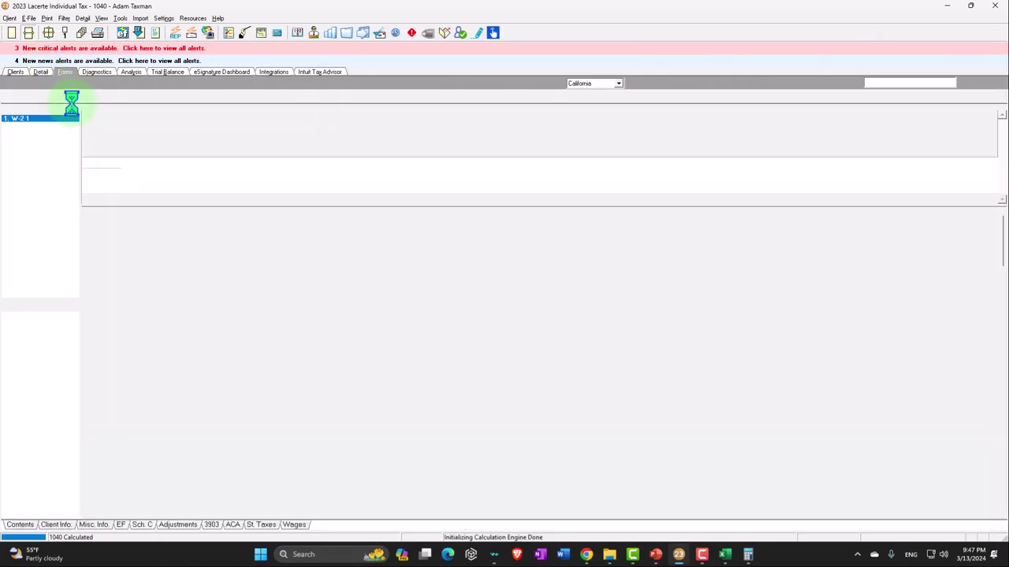
{"action": "left_click", "coordinate": [67, 524]}
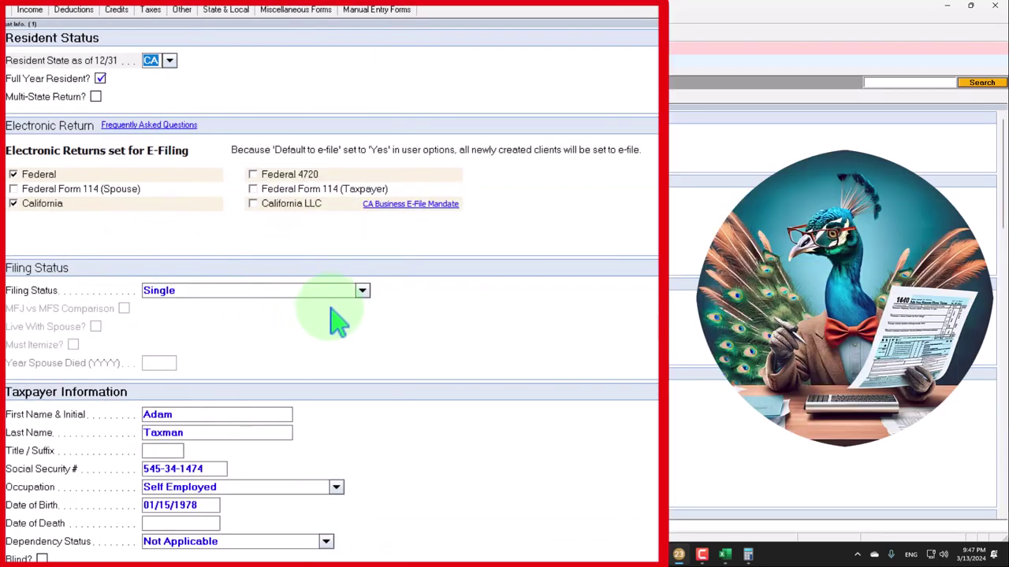
{"action": "left_click", "coordinate": [345, 299]}
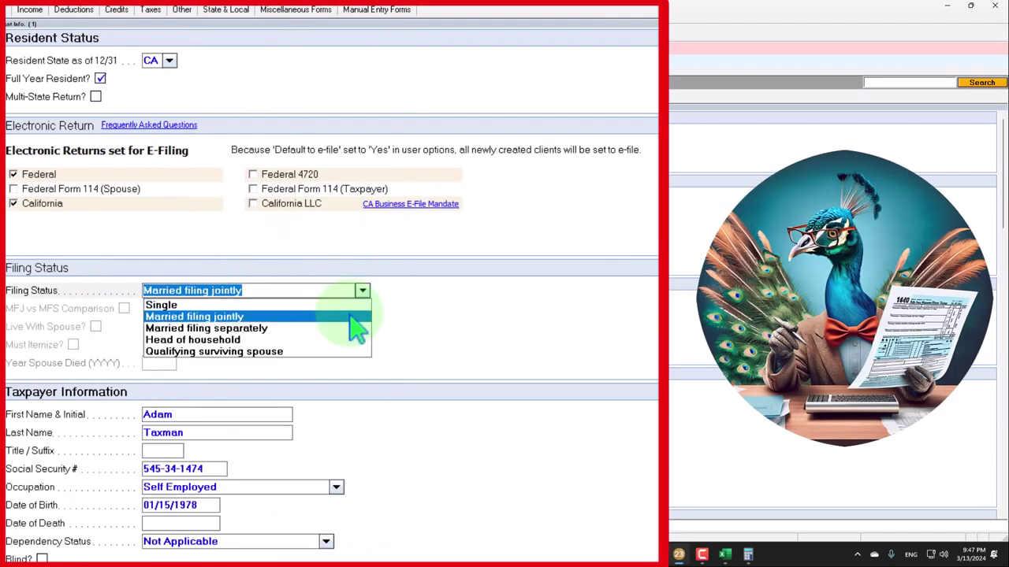
{"action": "left_click", "coordinate": [354, 316]}
{"action": "scroll", "coordinate": [425, 359], "scroll_direction": "down", "scroll_amount": 4}
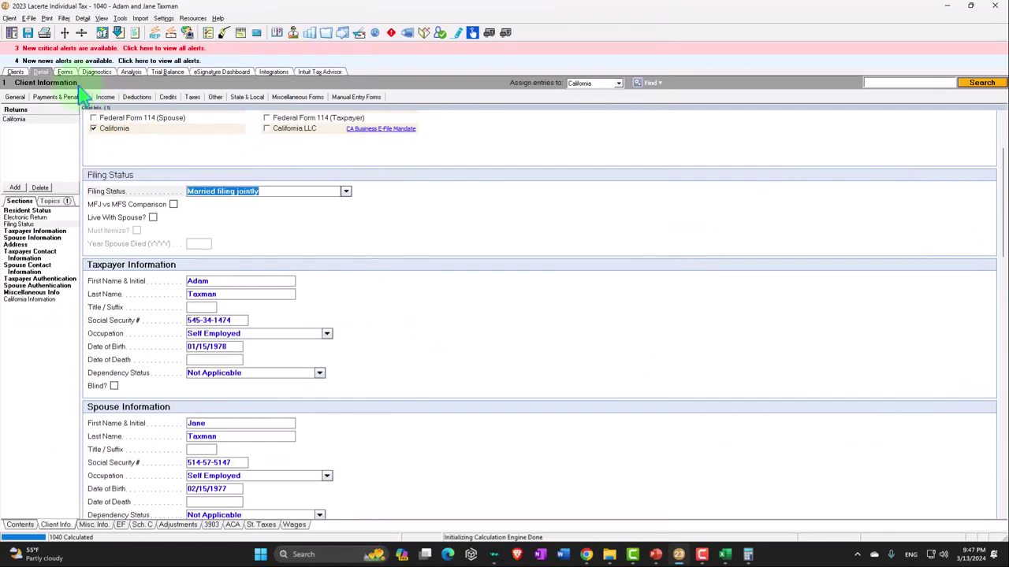
{"action": "left_click", "coordinate": [65, 71]}
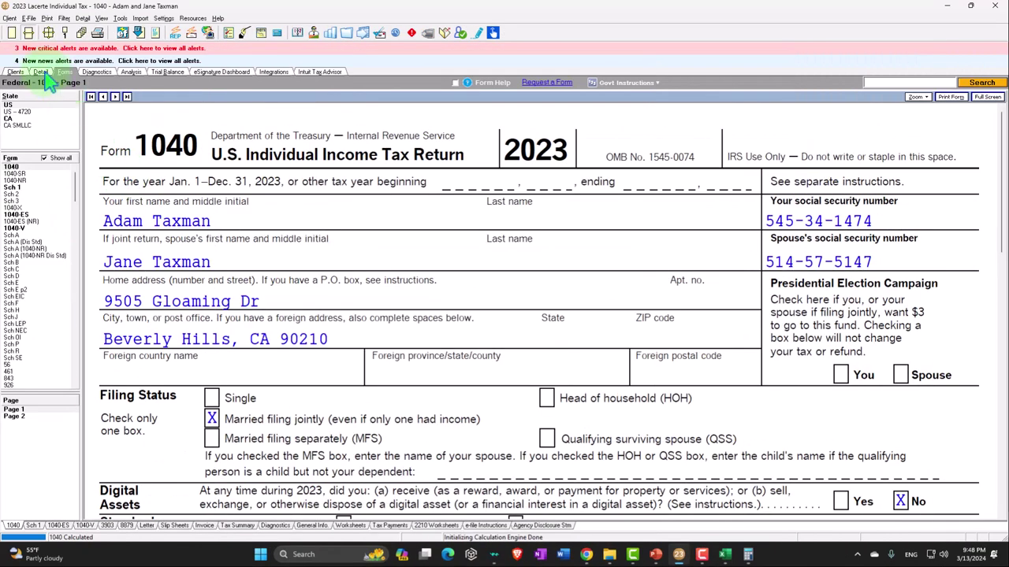
- Bring up Schedule 1 and scroll to line 20
{"action": "left_click", "coordinate": [13, 186]}
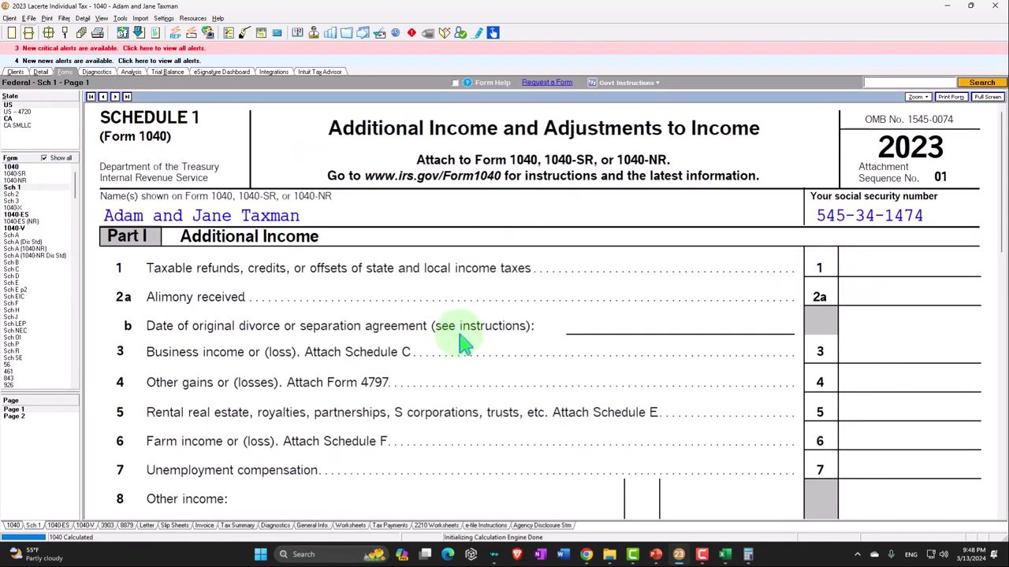
{"action": "scroll", "coordinate": [464, 346], "scroll_direction": "down", "scroll_amount": 5}
{"action": "scroll", "coordinate": [465, 346], "scroll_direction": "down", "scroll_amount": 3}
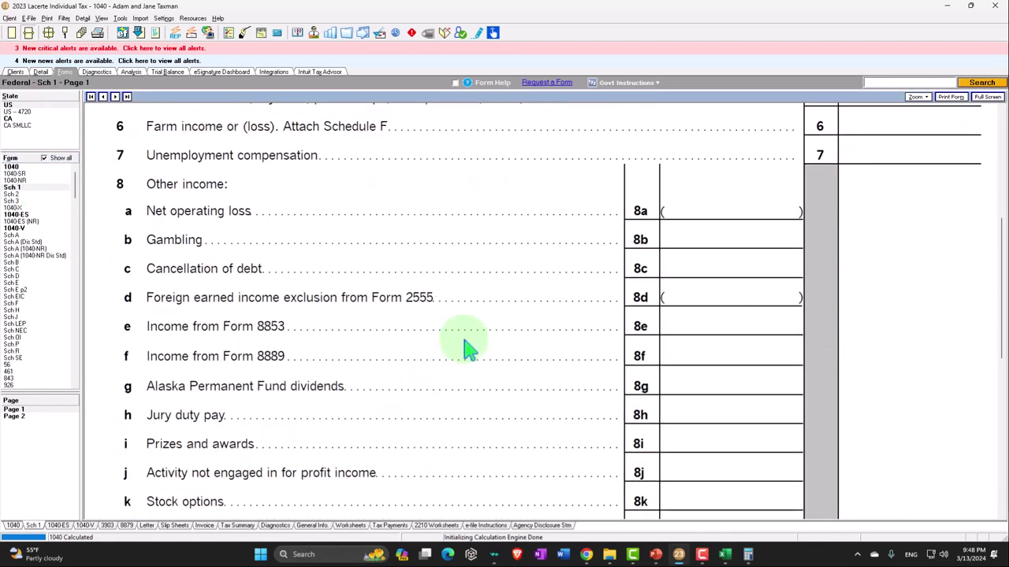
{"action": "left_click", "coordinate": [68, 423]}
{"action": "scroll", "coordinate": [569, 425], "scroll_direction": "down", "scroll_amount": 10}
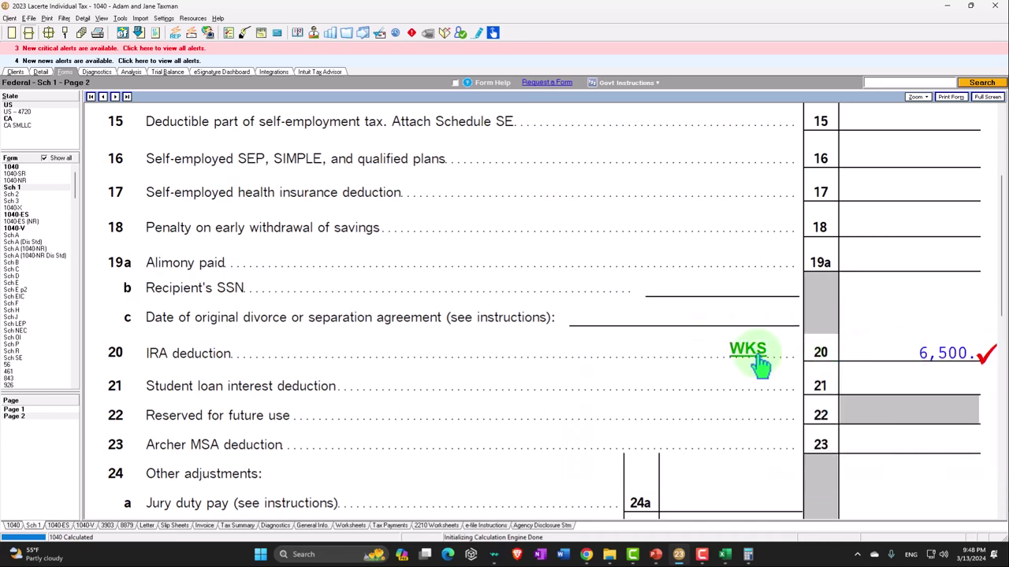
- Review the line 20 IRA deduction worksheet showing the full 6,500 deduction
{"action": "left_click", "coordinate": [753, 350]}
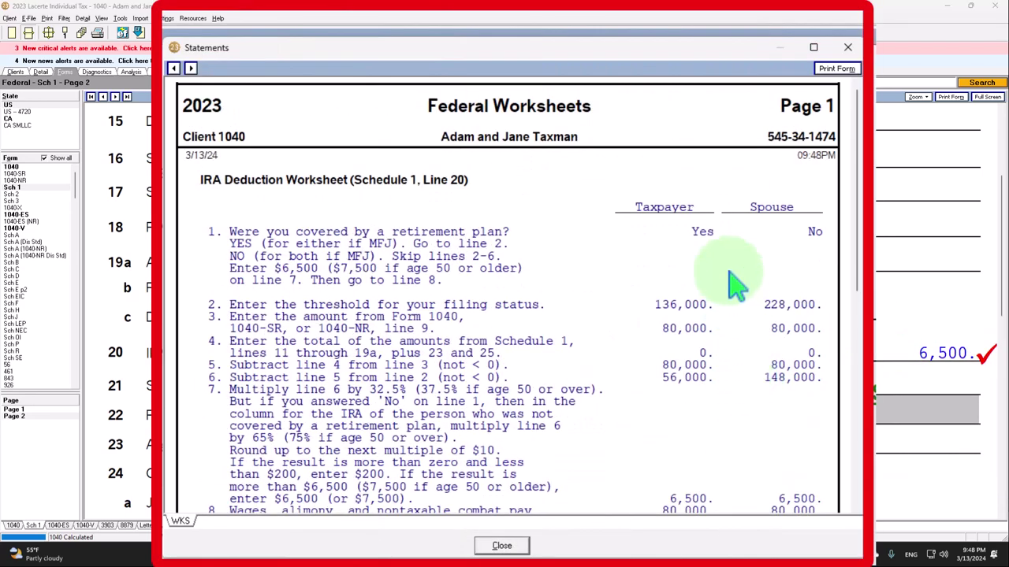
{"action": "scroll", "coordinate": [732, 280], "scroll_direction": "down", "scroll_amount": 2}
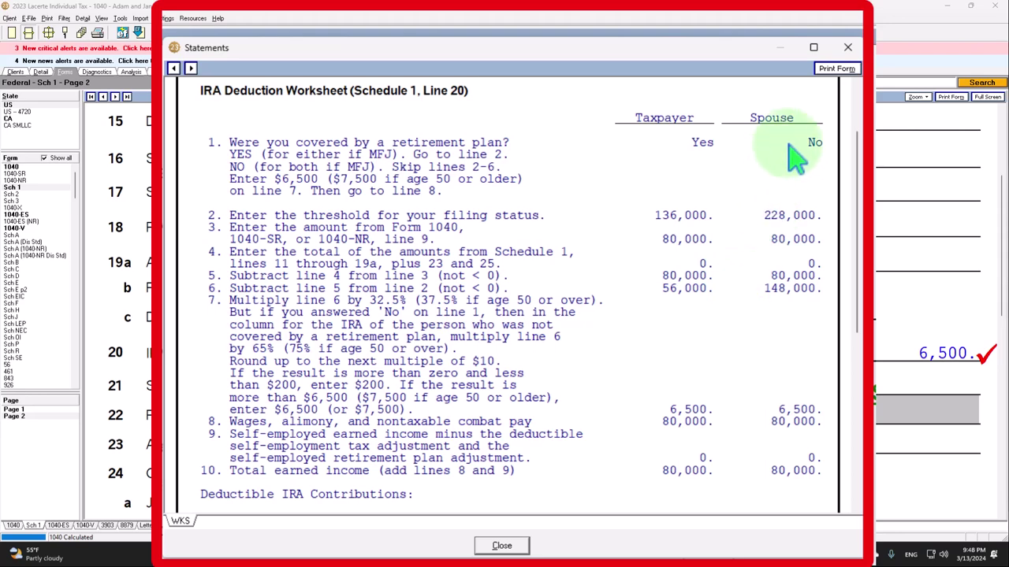
{"action": "left_click", "coordinate": [847, 49]}
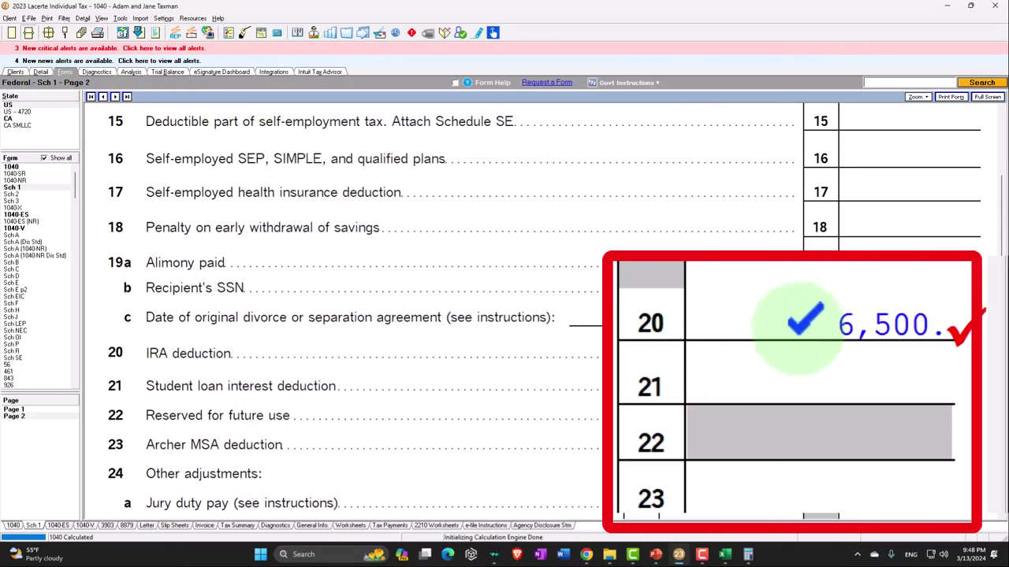
{"action": "right_click", "coordinate": [904, 357]}
- From line 20's input screen, claim the maximum IRA contribution for the spouse
{"action": "left_click", "coordinate": [918, 363]}
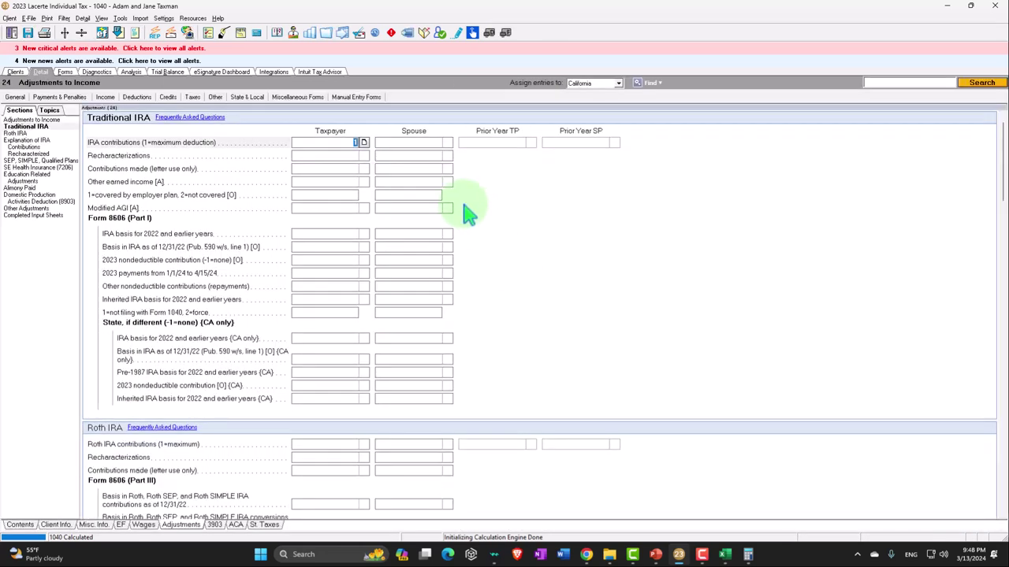
{"action": "left_click", "coordinate": [406, 145]}
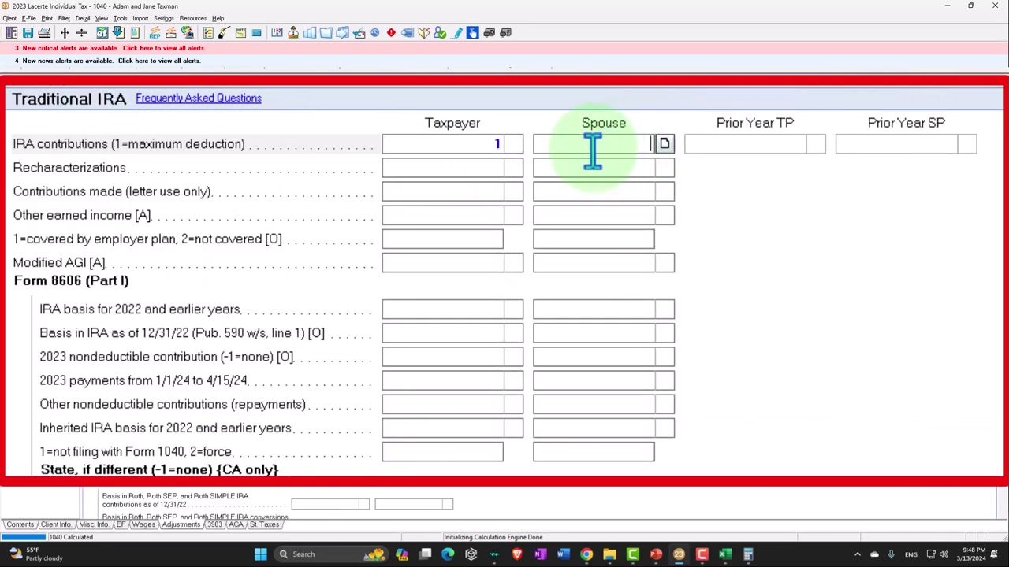
{"action": "key", "text": "Return"}
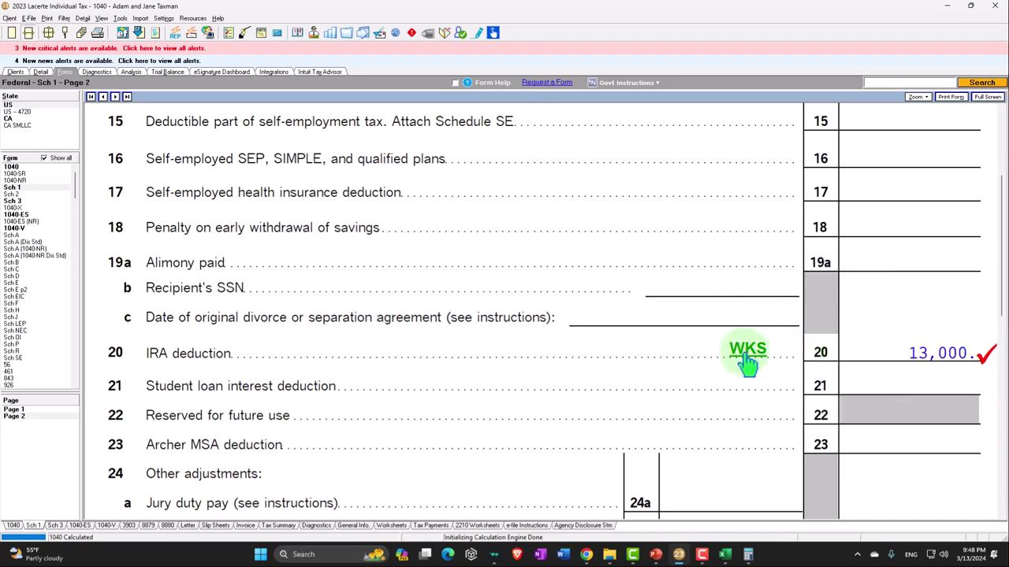
- Review the line 20 IRA worksheet showing 6,500 deductible for each spouse
{"action": "left_click", "coordinate": [747, 352]}
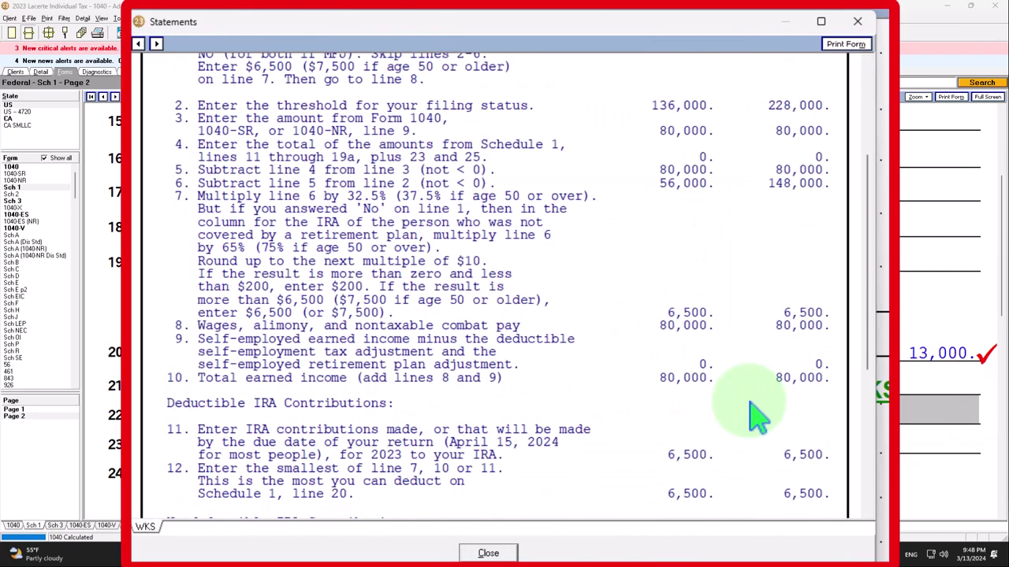
{"action": "scroll", "coordinate": [755, 417], "scroll_direction": "down", "scroll_amount": 2}
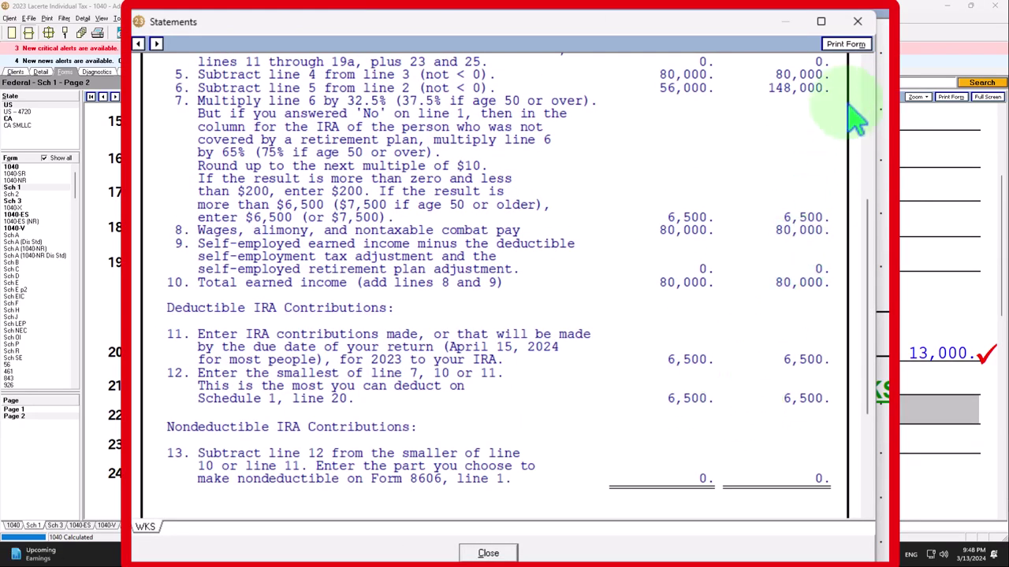
{"action": "left_click", "coordinate": [857, 21]}
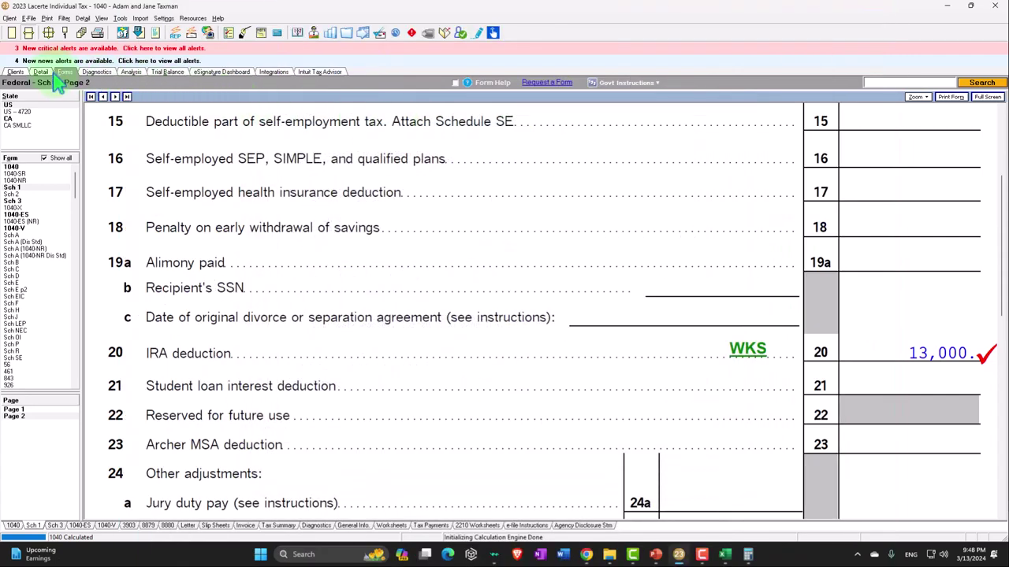
- Go to the Income section's Wages, Salaries, Tips input screen
{"action": "left_click", "coordinate": [40, 72]}
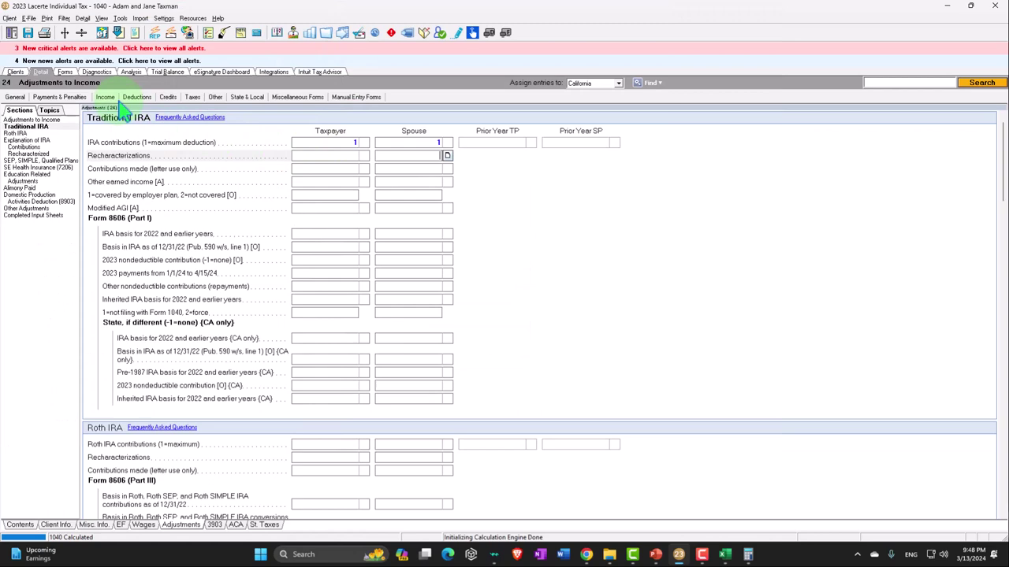
{"action": "left_click", "coordinate": [130, 98]}
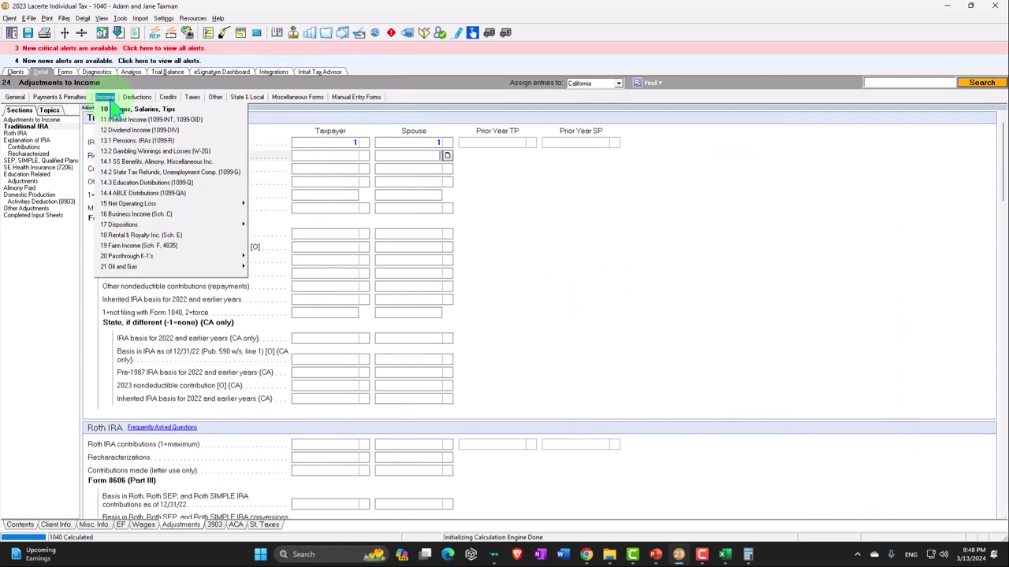
{"action": "left_click", "coordinate": [126, 109]}
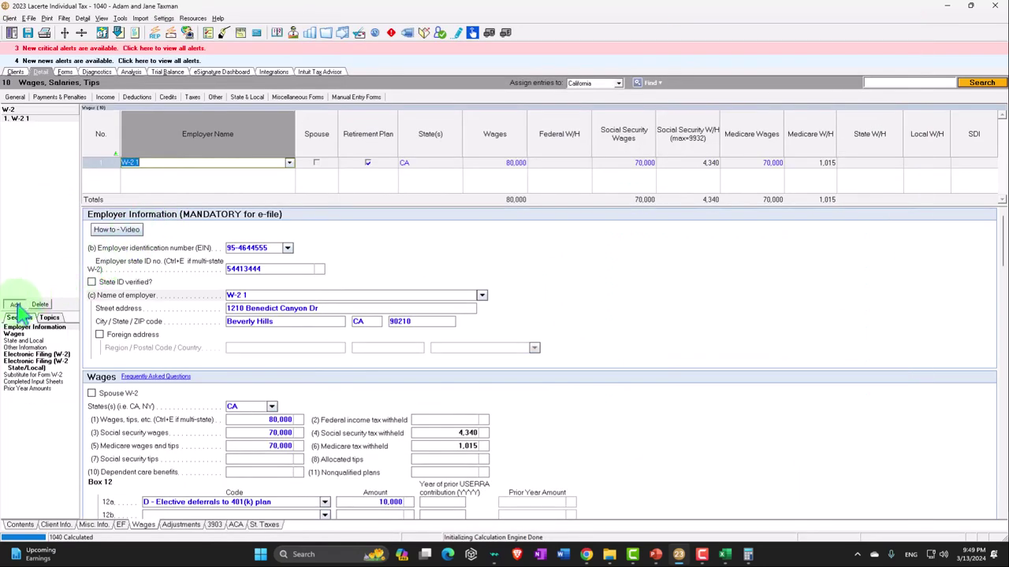
- Add a spouse W-2 from employer W-2 1 with 100,000 wages and no retirement plan
{"action": "left_click", "coordinate": [14, 304]}
{"action": "left_click", "coordinate": [289, 174]}
{"action": "left_click", "coordinate": [168, 188]}
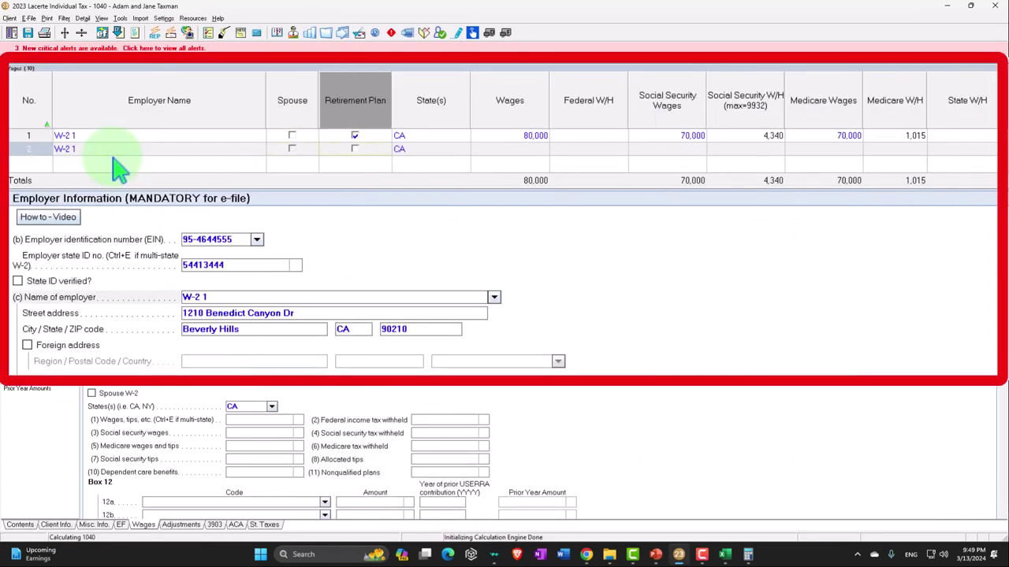
{"action": "left_click", "coordinate": [291, 149]}
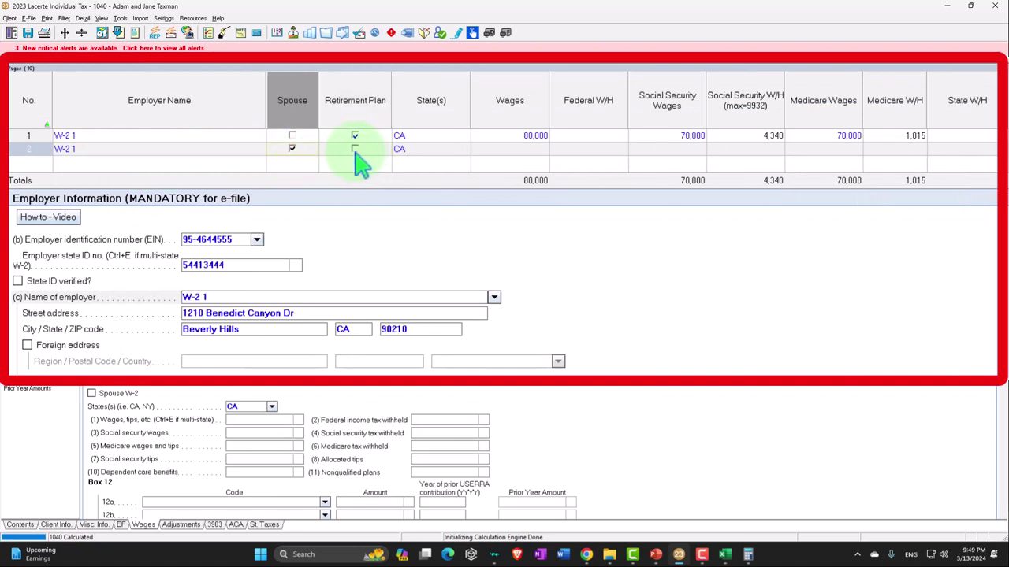
{"action": "key", "text": "Tab"}
{"action": "key", "text": "Tab"}
{"action": "key", "text": "Tab"}
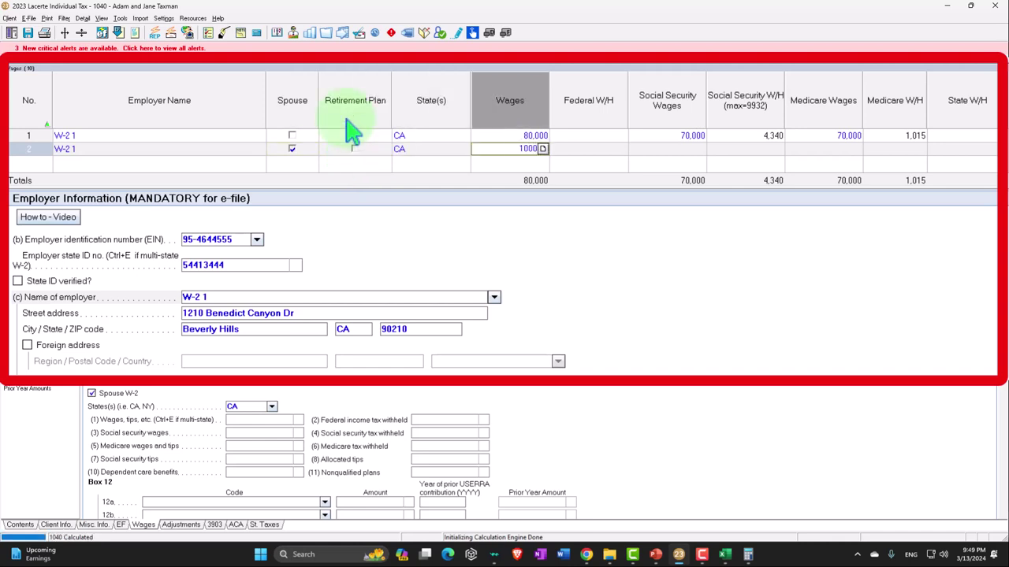
{"action": "key", "text": "Tab"}
{"action": "key", "text": "Tab"}
{"action": "key", "text": "Tab"}
{"action": "key", "text": "Tab"}
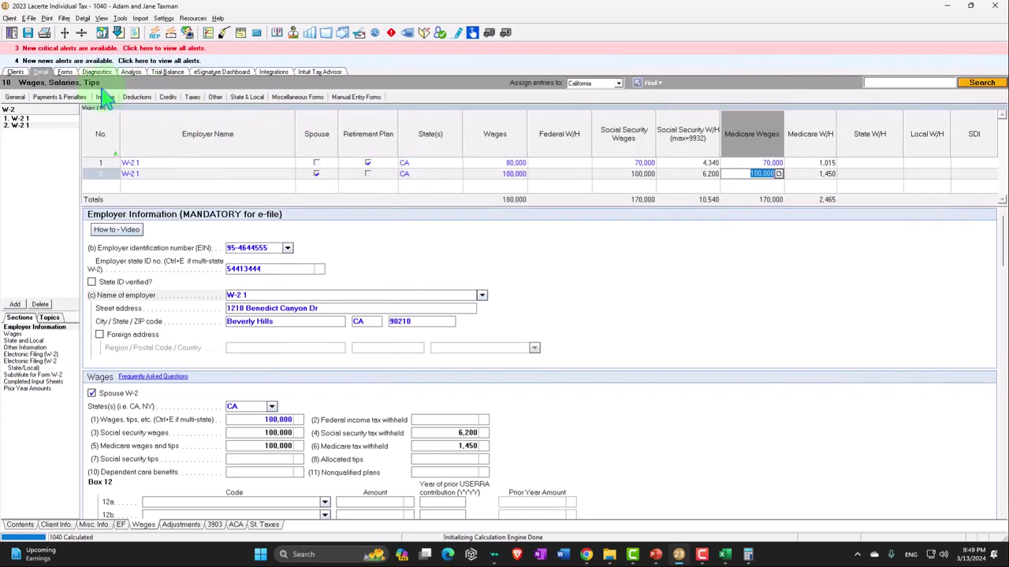
- Review the Schedule 1 line 20 IRA worksheet: taxpayer allowed 0, spouse allowed 6,500
{"action": "left_click", "coordinate": [65, 72]}
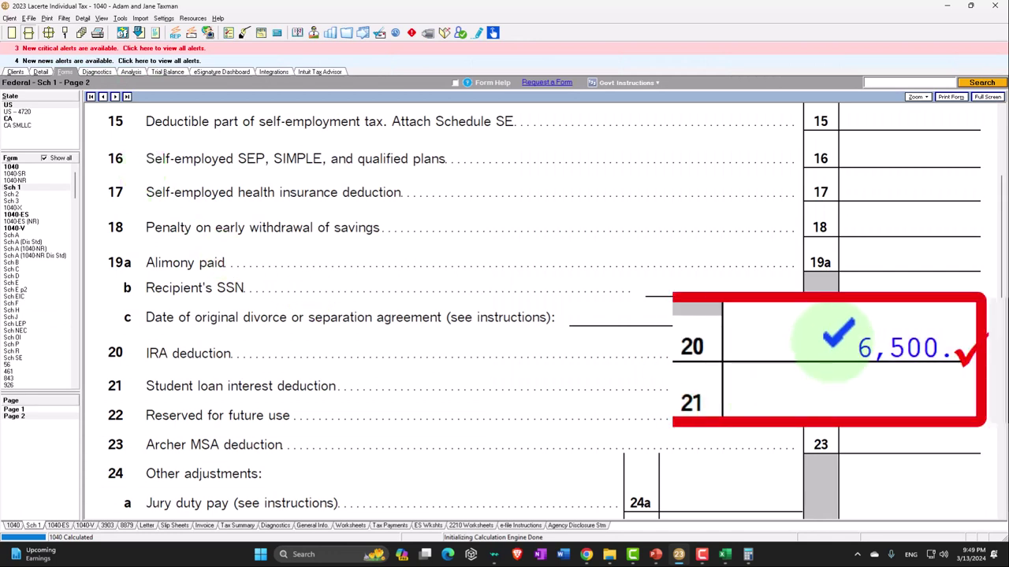
{"action": "left_click", "coordinate": [755, 355]}
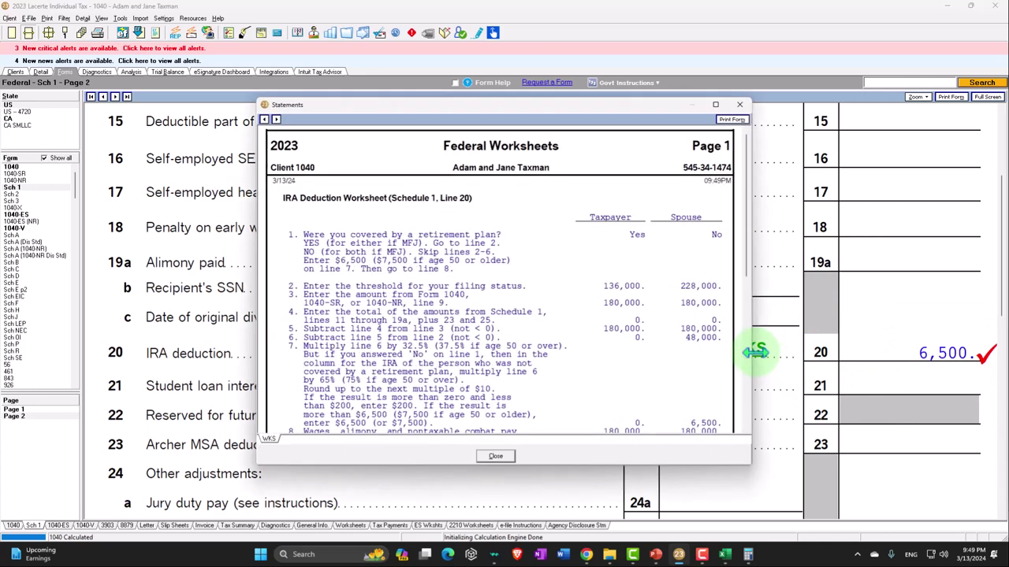
{"action": "scroll", "coordinate": [760, 394], "scroll_direction": "down", "scroll_amount": 2}
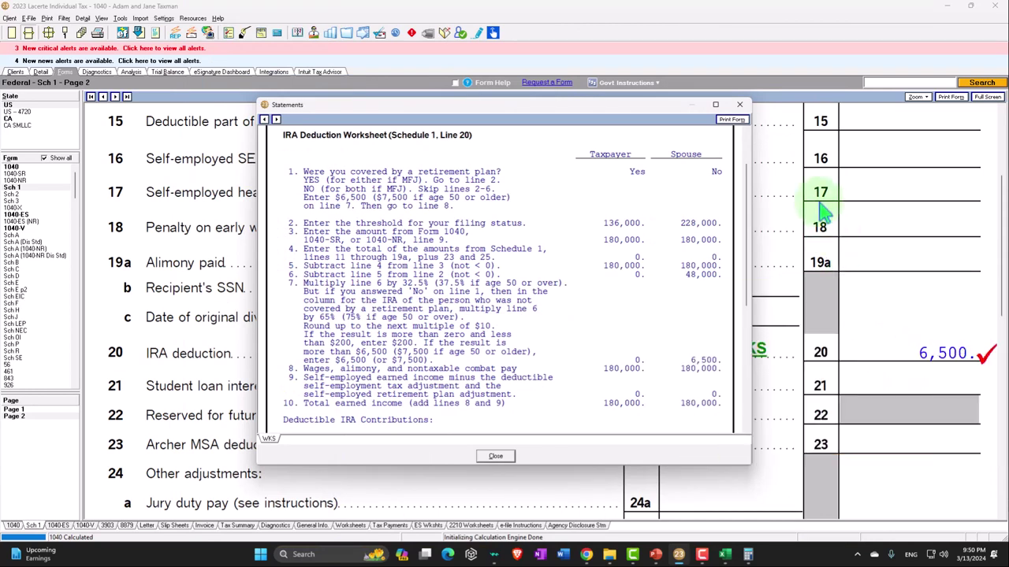
{"action": "left_click", "coordinate": [739, 104]}
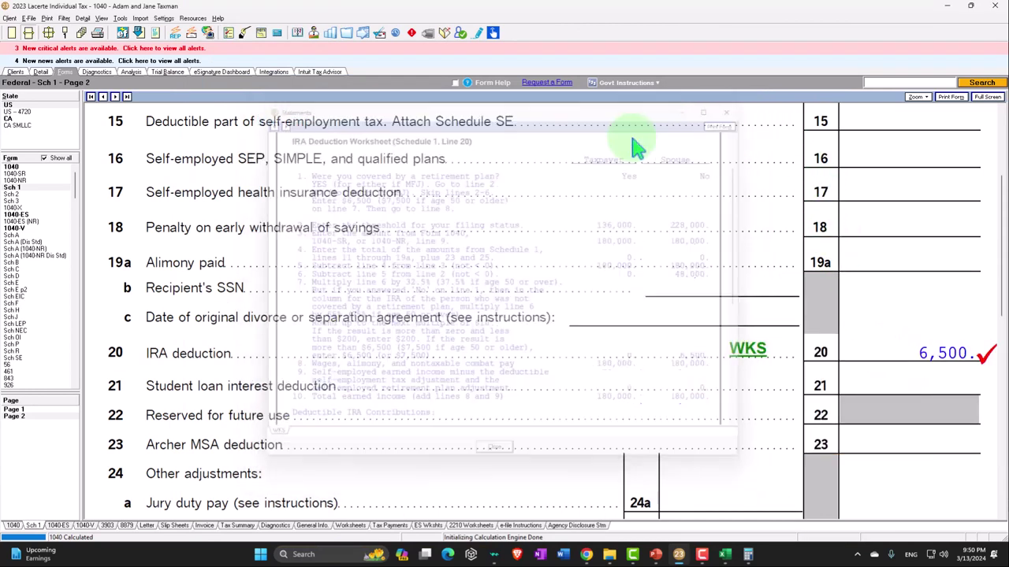
- Commit the spouse's W-2 wages of 200,000
{"action": "left_click", "coordinate": [33, 238]}
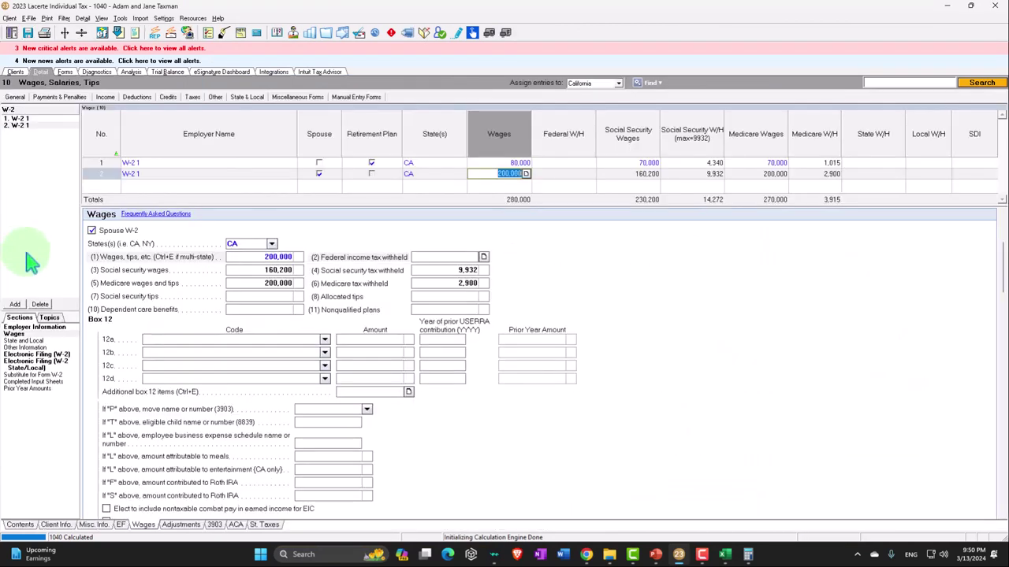
{"action": "left_click", "coordinate": [528, 167]}
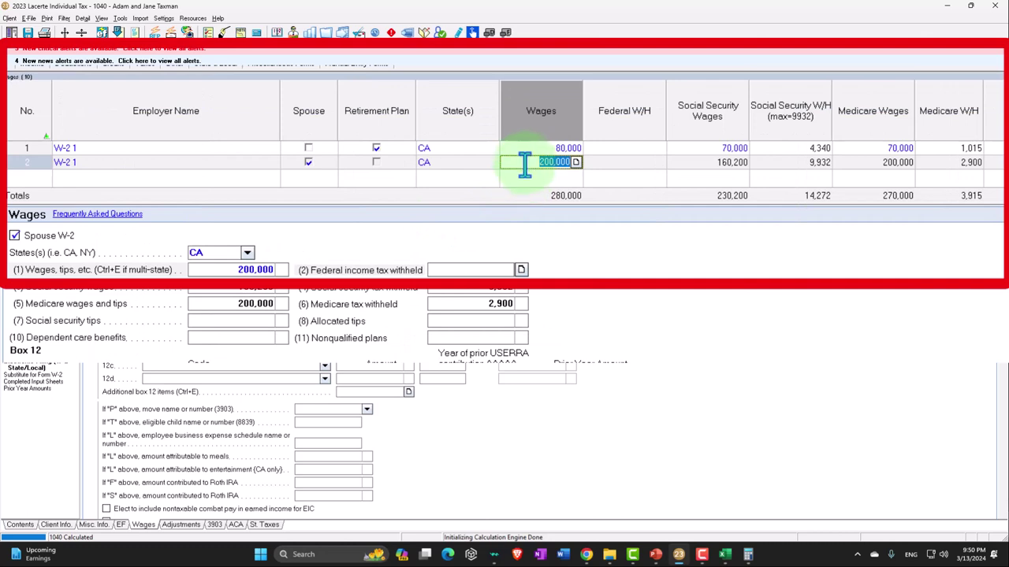
{"action": "left_click", "coordinate": [635, 161]}
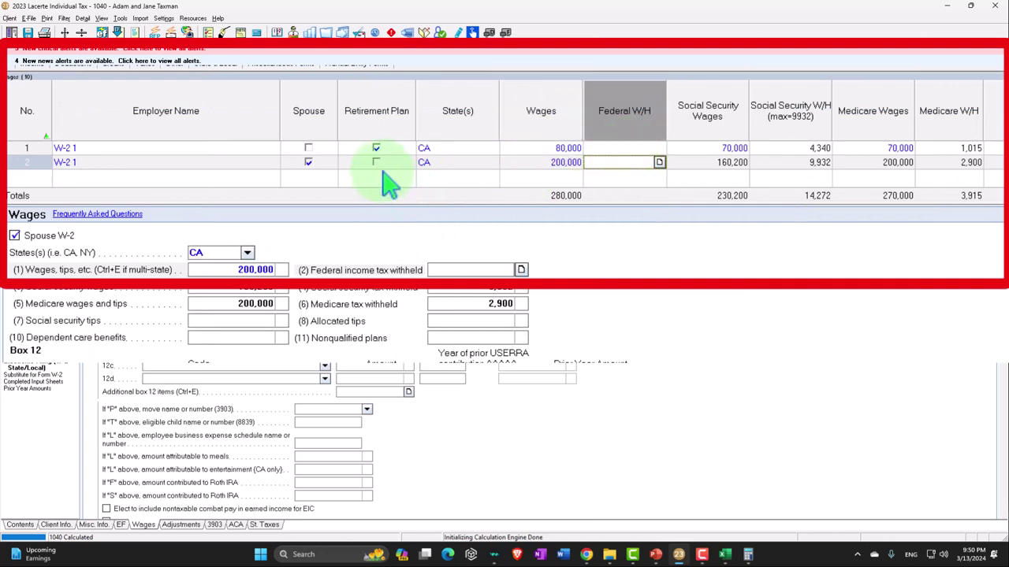
- Check the line 20 IRA Deduction Worksheet on Schedule 1 page 2, which shows no deduction
{"action": "left_click", "coordinate": [64, 72]}
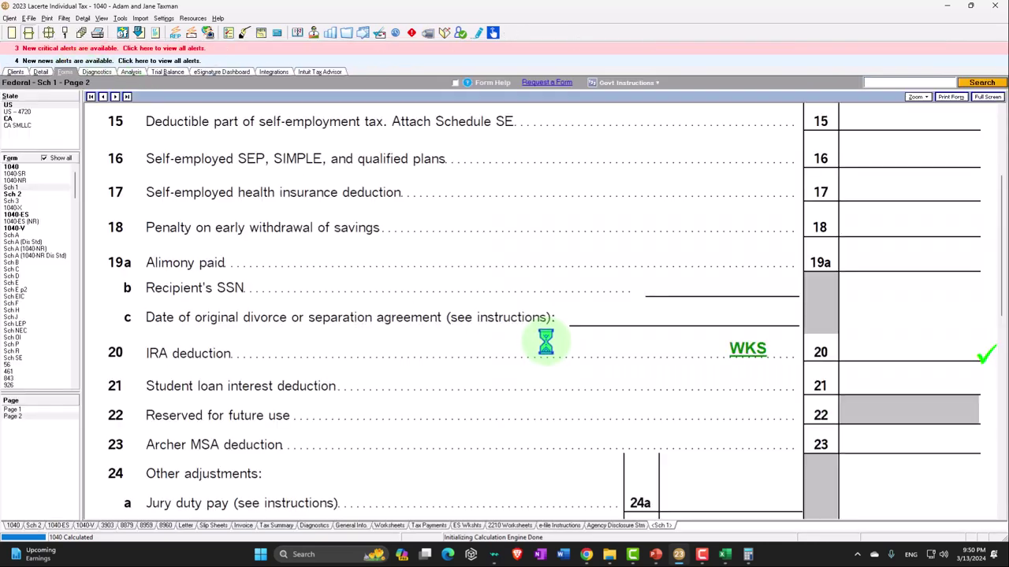
{"action": "left_click", "coordinate": [748, 353]}
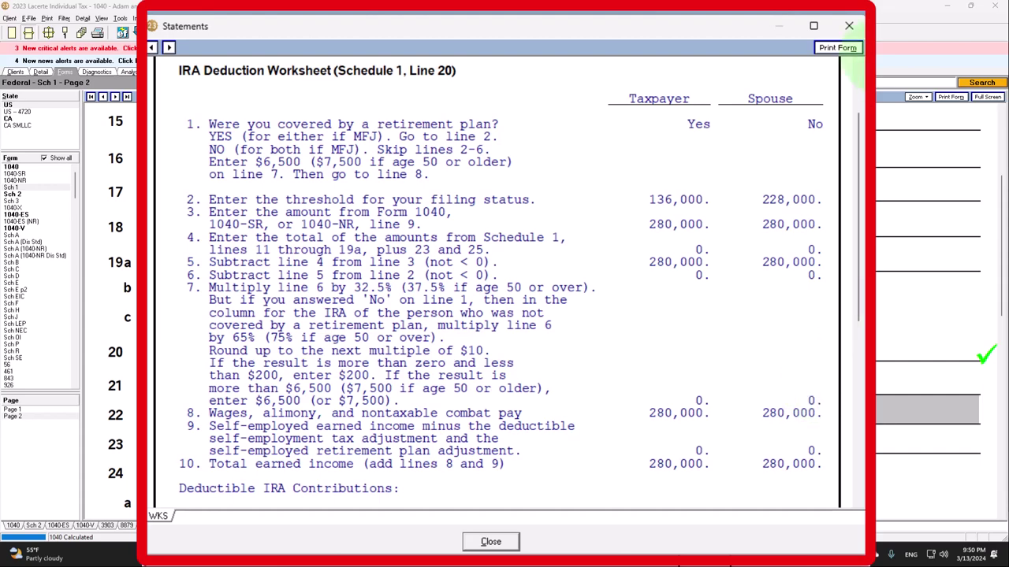
{"action": "left_click", "coordinate": [743, 105]}
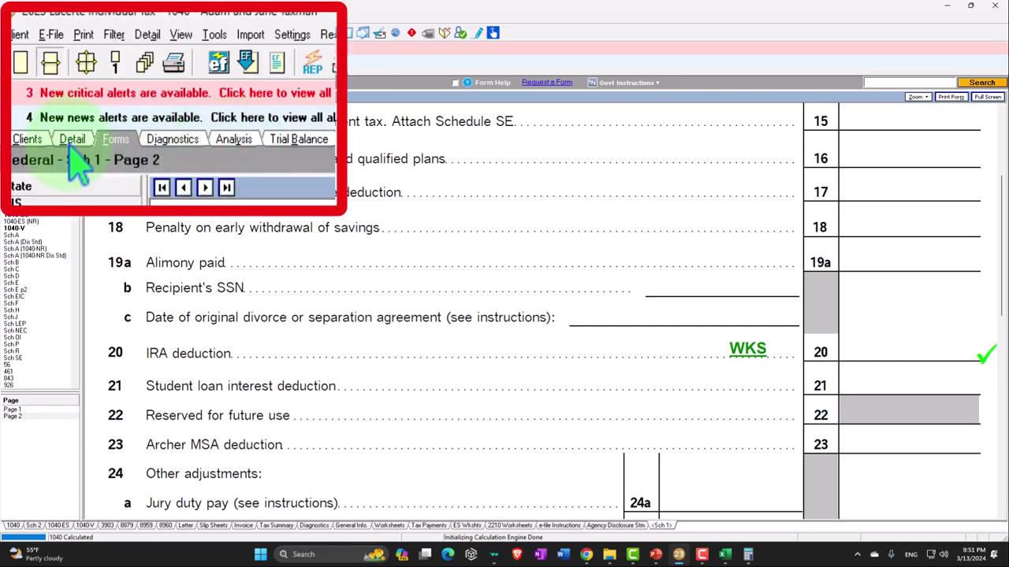
- Change the filing status to Single in Client Information
{"action": "left_click", "coordinate": [39, 72]}
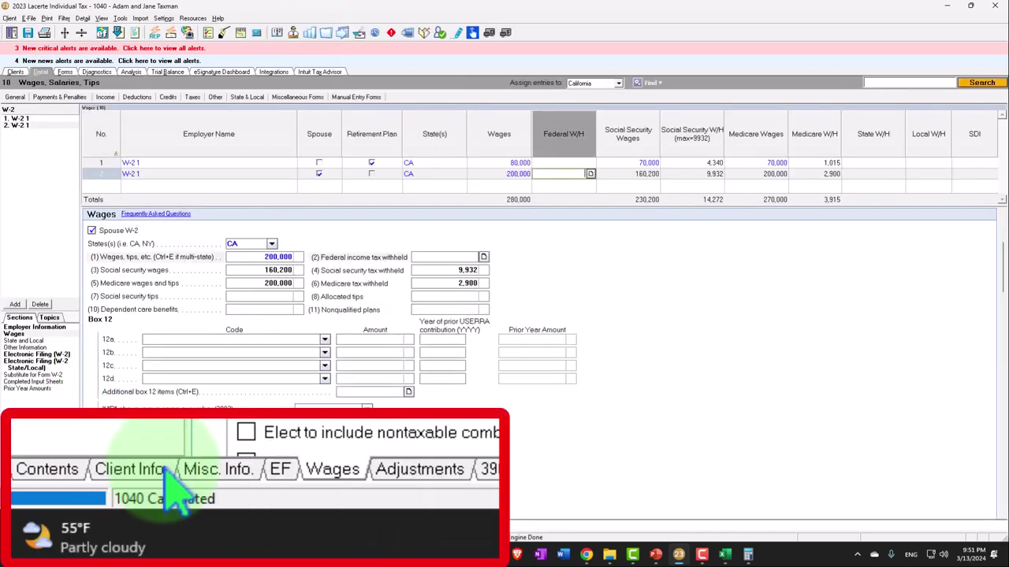
{"action": "left_click", "coordinate": [59, 525]}
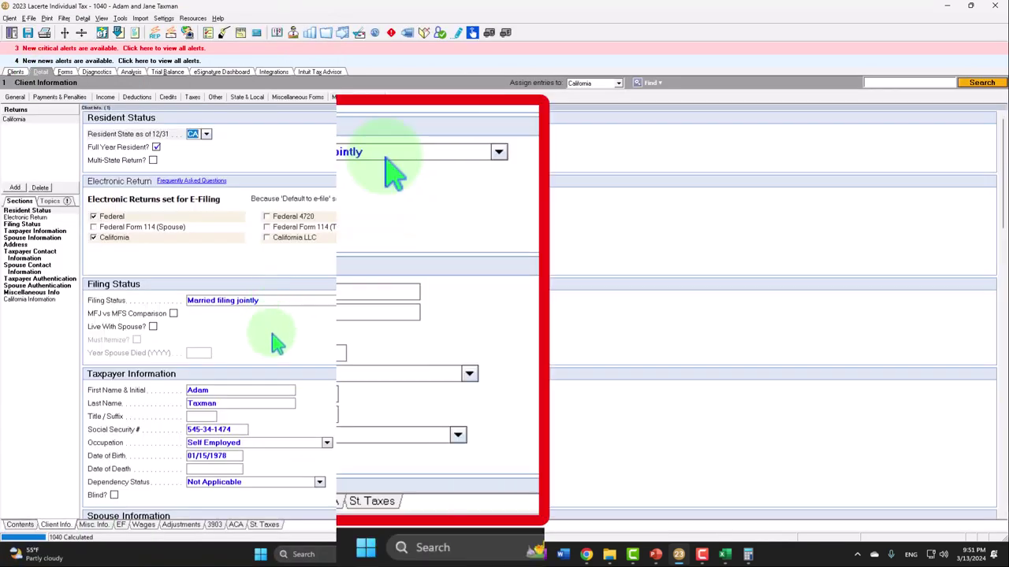
{"action": "left_click", "coordinate": [498, 152]}
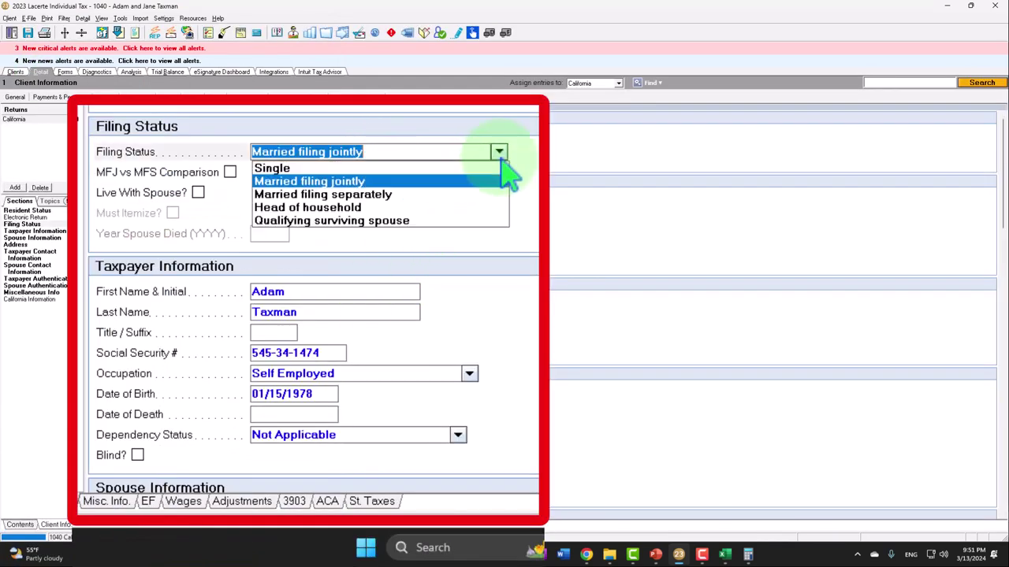
{"action": "left_click", "coordinate": [477, 168]}
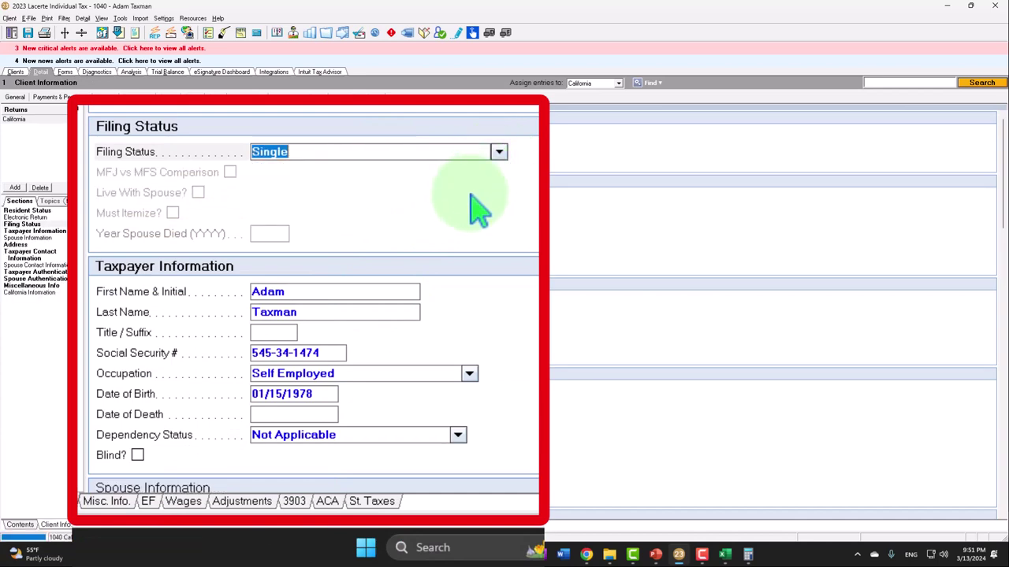
- Delete both the spouse's W-2 and the remaining W-2 1 from the Wages screen
{"action": "left_click", "coordinate": [105, 96]}
{"action": "left_click", "coordinate": [118, 111]}
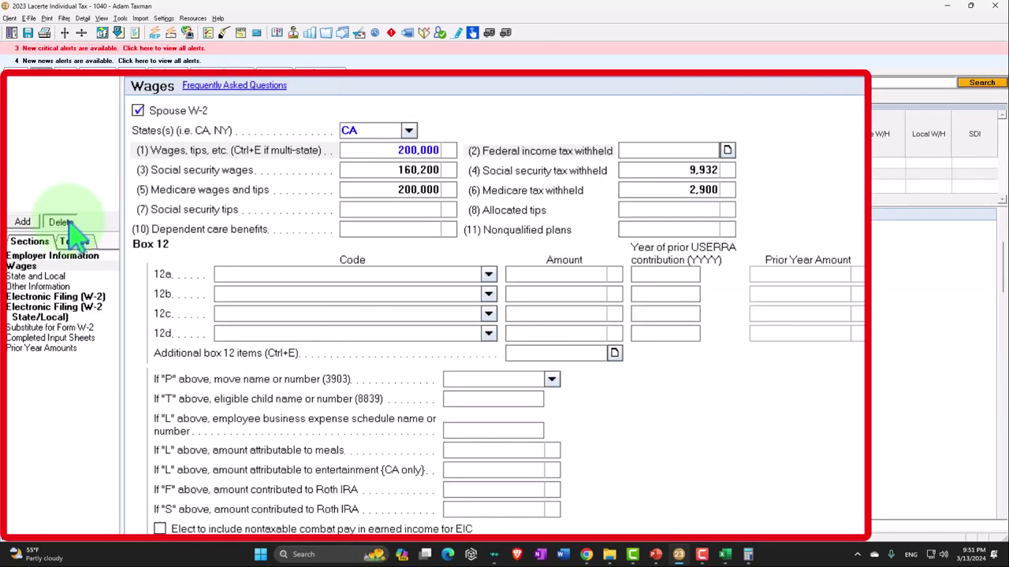
{"action": "left_click", "coordinate": [68, 224]}
{"action": "left_click", "coordinate": [719, 199]}
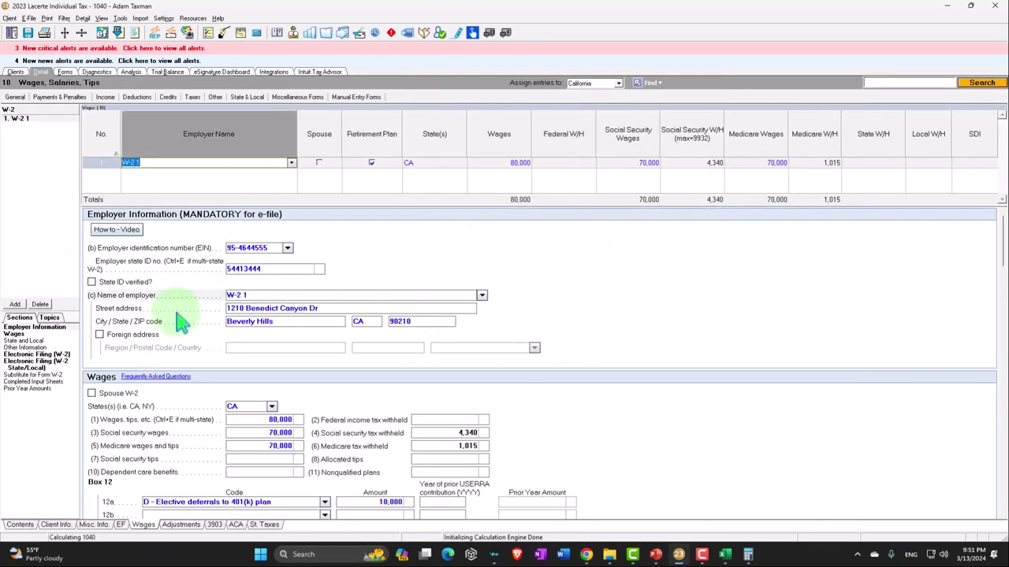
{"action": "left_click", "coordinate": [39, 305]}
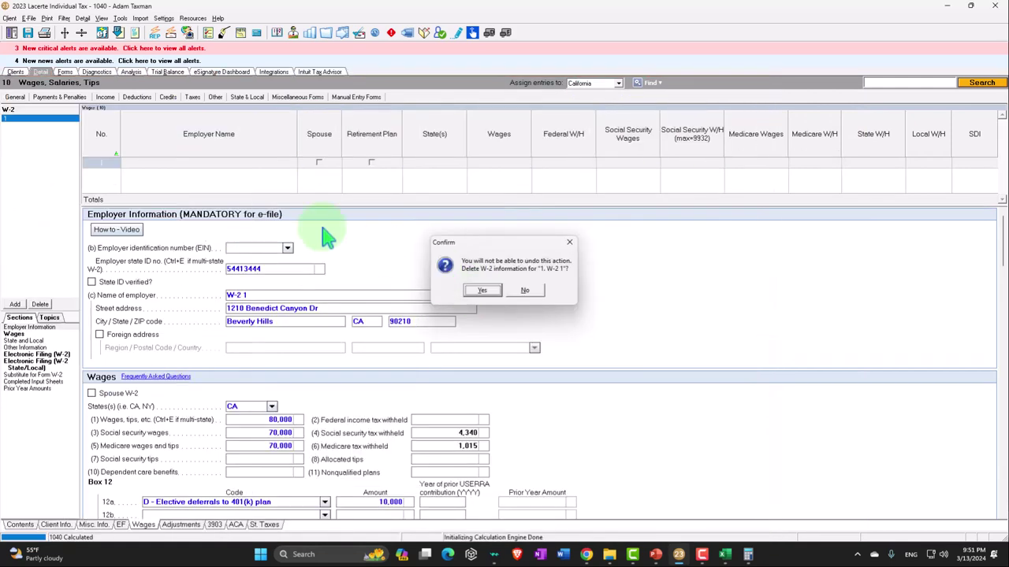
{"action": "key", "text": "Return"}
{"action": "left_click", "coordinate": [105, 97]}
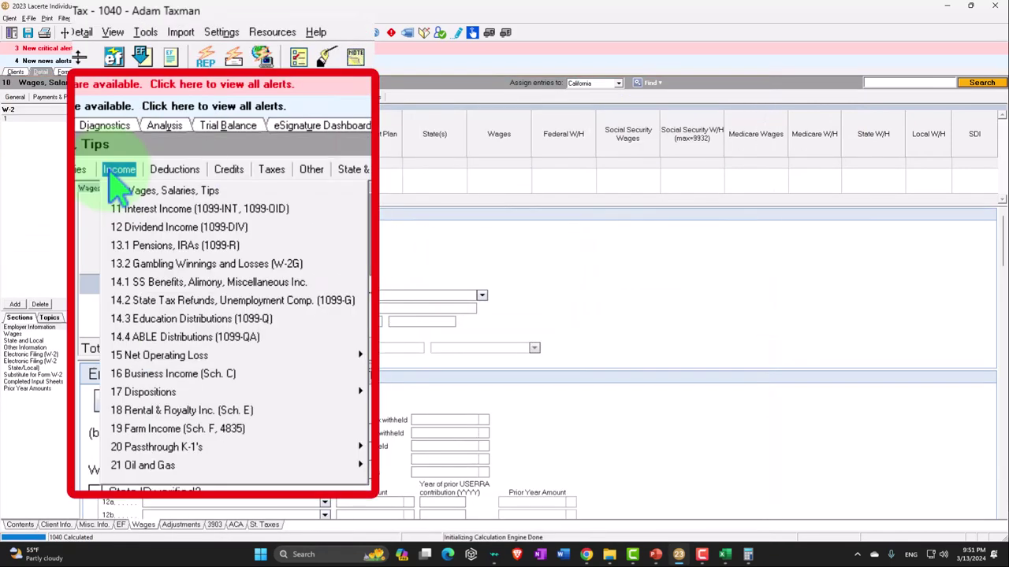
- Enter a Corp 1 1099-DIV with 60,000 total ordinary and qualified dividends
{"action": "left_click", "coordinate": [161, 228]}
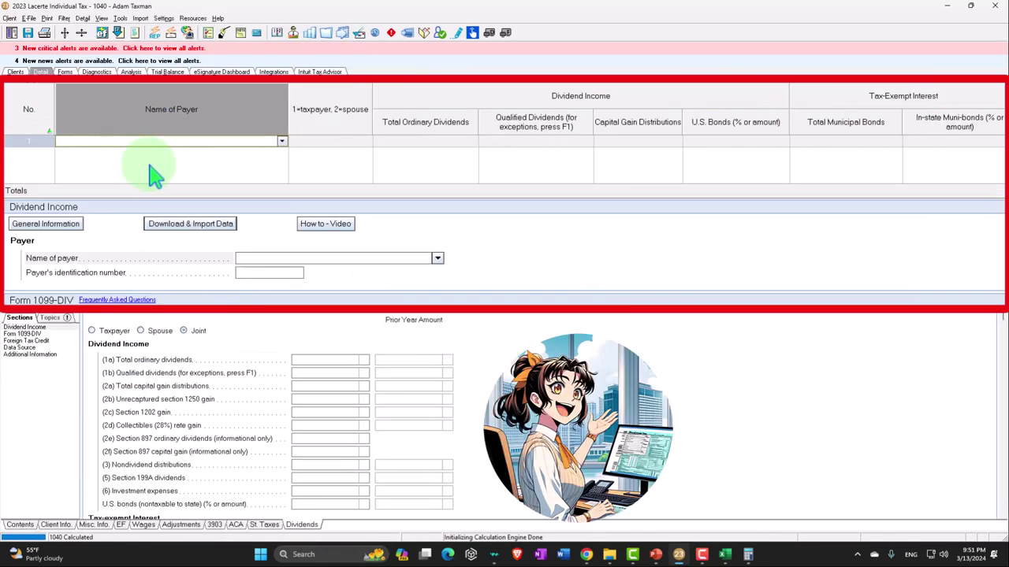
{"action": "key", "text": "alt+Down"}
{"action": "key", "text": "Return"}
{"action": "key", "text": "Tab"}
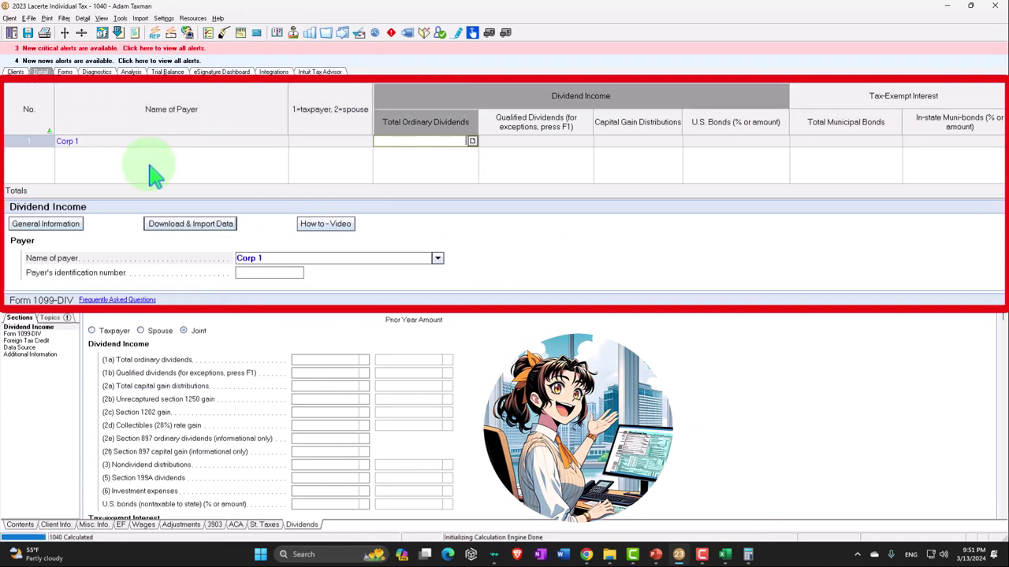
{"action": "key", "text": "Tab"}
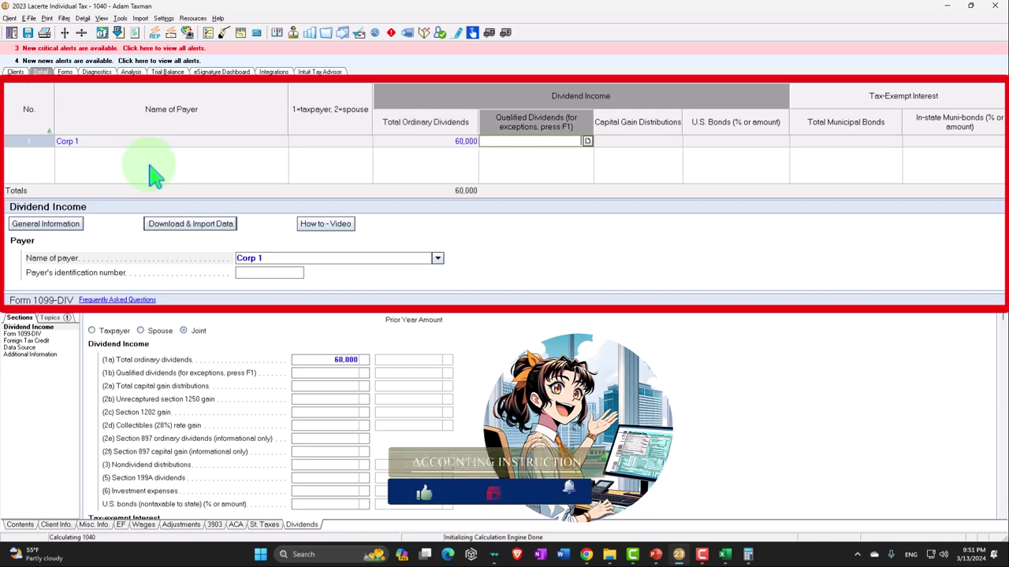
{"action": "type", "text": "60000"}
{"action": "key", "text": "Tab"}
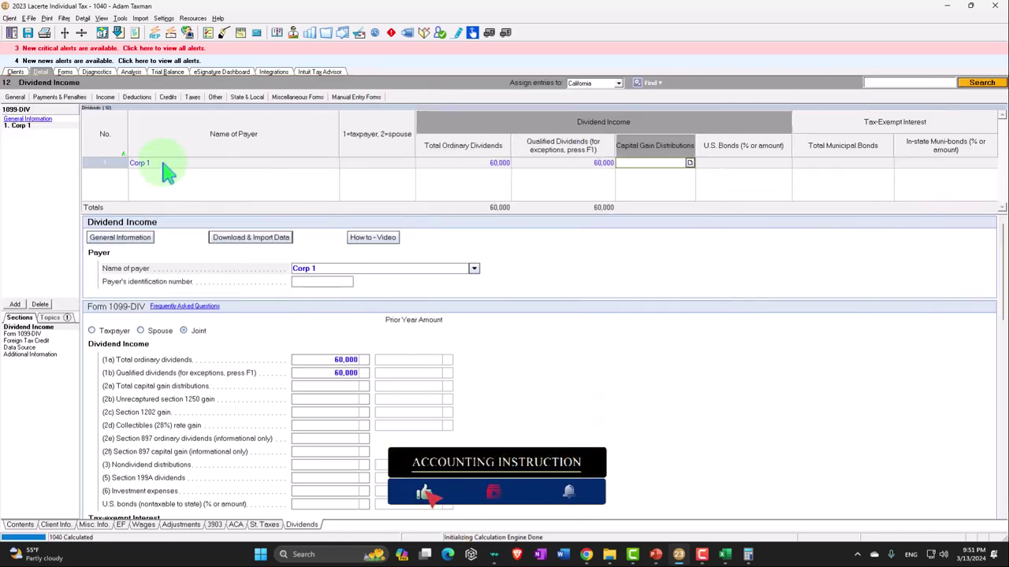
- Review Form 1040 taxable income of 46,150 and the blank Schedule 1 line 20
{"action": "left_click", "coordinate": [105, 96]}
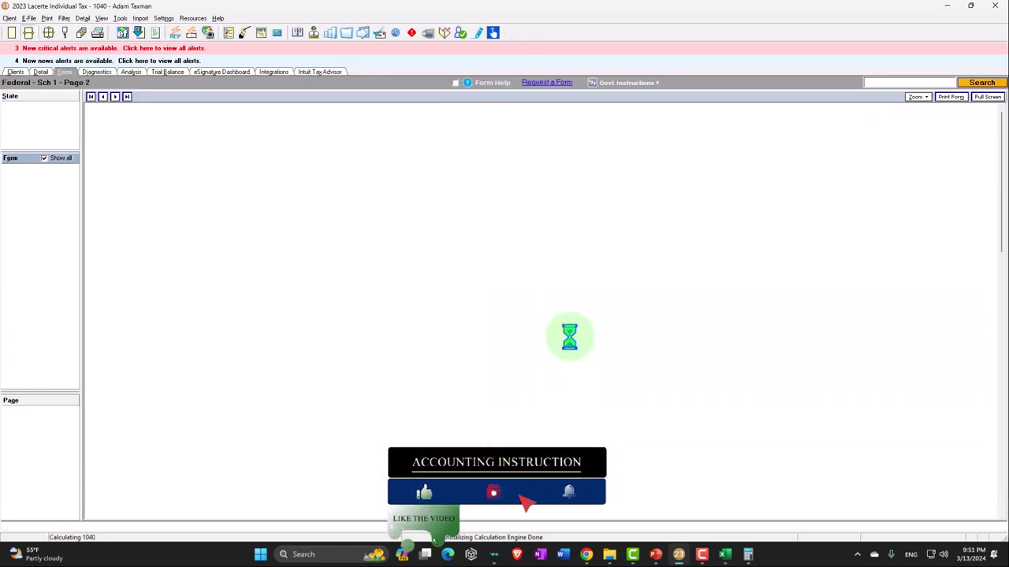
{"action": "scroll", "coordinate": [568, 337], "scroll_direction": "down", "scroll_amount": 10}
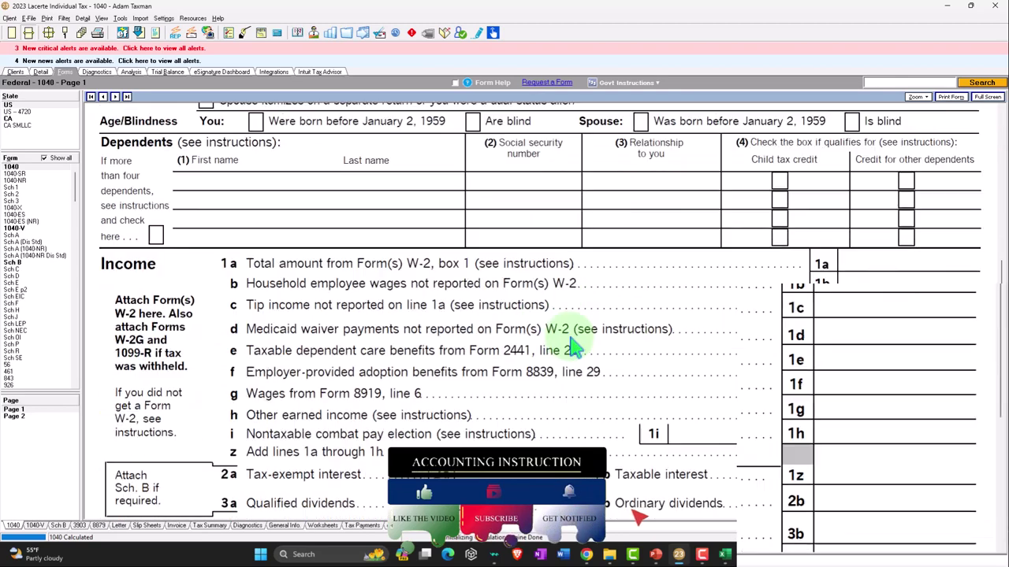
{"action": "scroll", "coordinate": [768, 371], "scroll_direction": "down", "scroll_amount": 5}
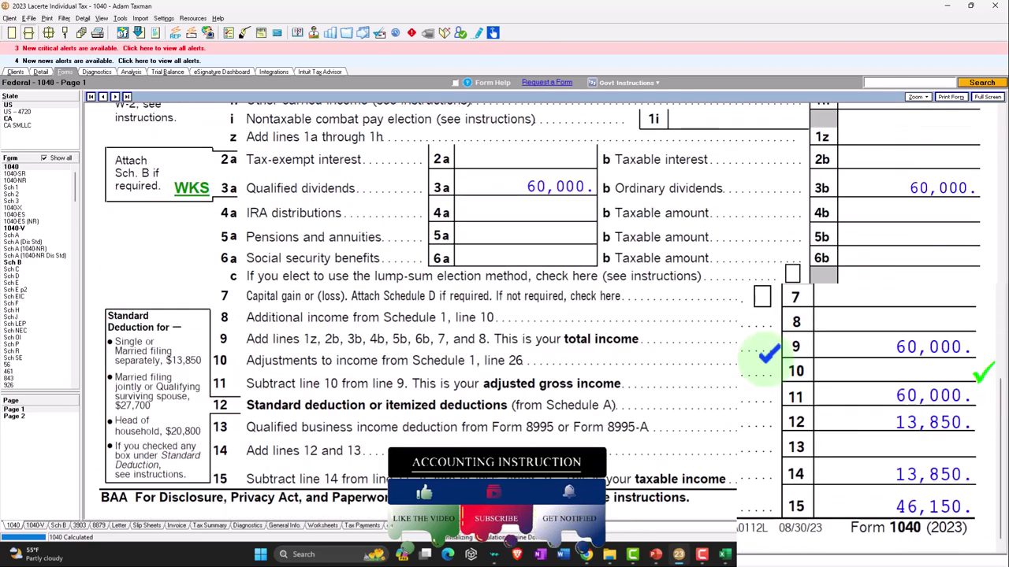
{"action": "left_click", "coordinate": [11, 187]}
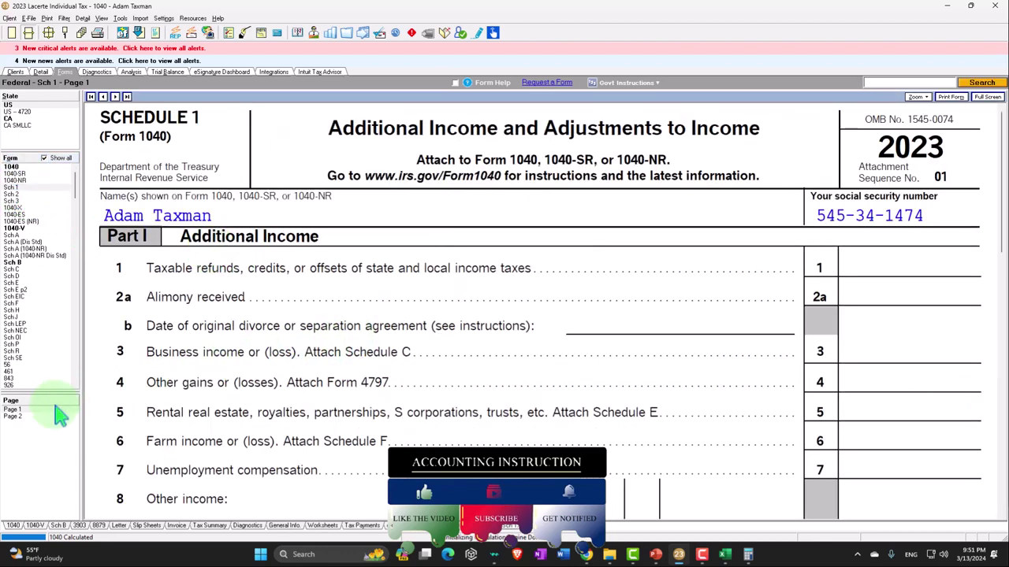
{"action": "left_click", "coordinate": [14, 416]}
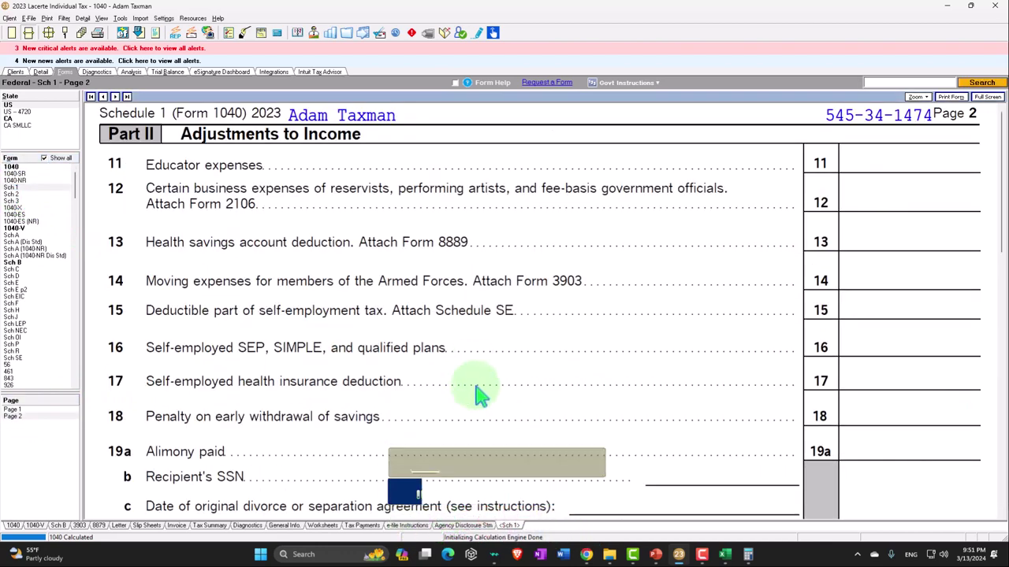
{"action": "scroll", "coordinate": [473, 386], "scroll_direction": "down", "scroll_amount": 2}
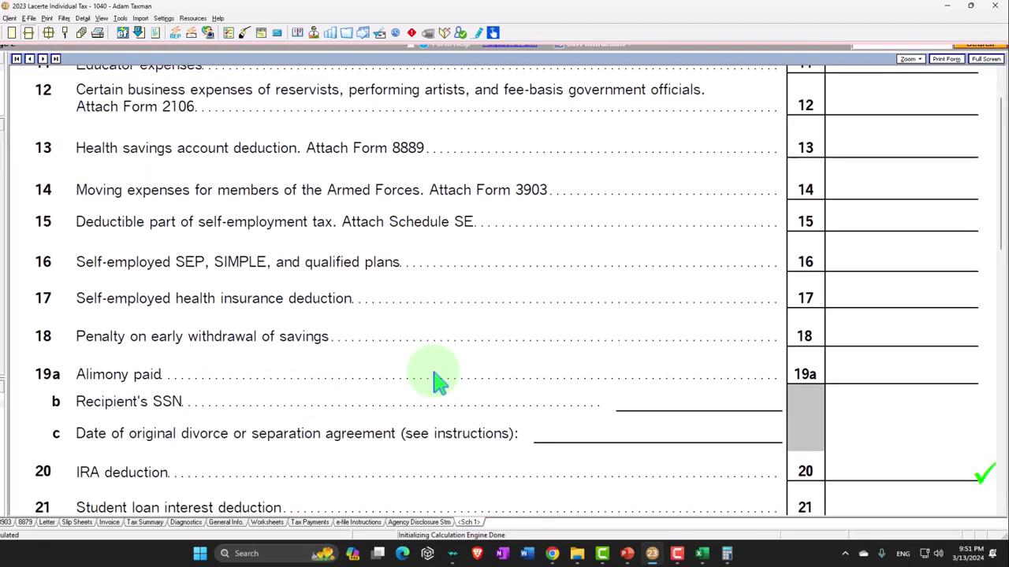
{"action": "scroll", "coordinate": [439, 381], "scroll_direction": "down", "scroll_amount": 2}
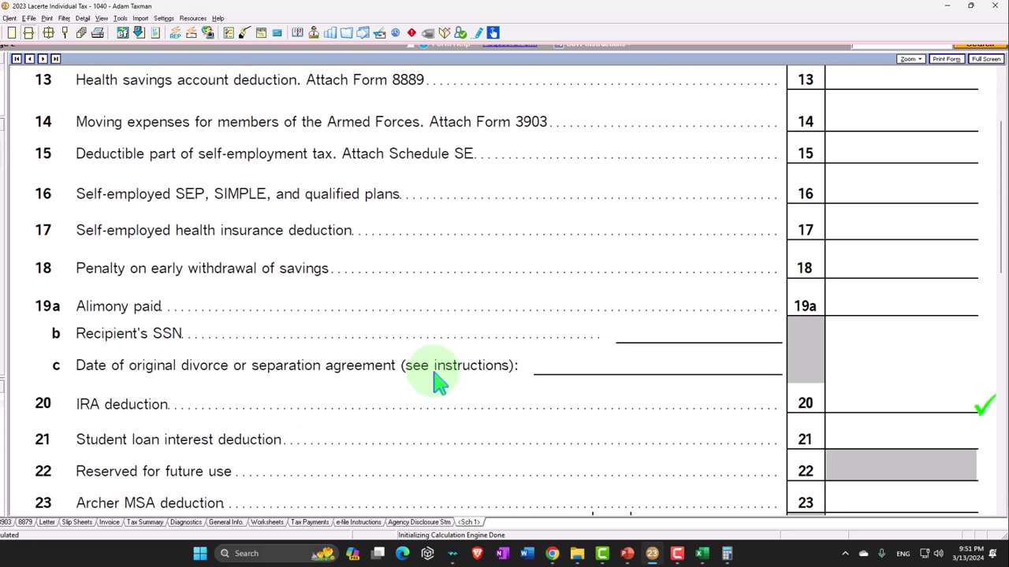